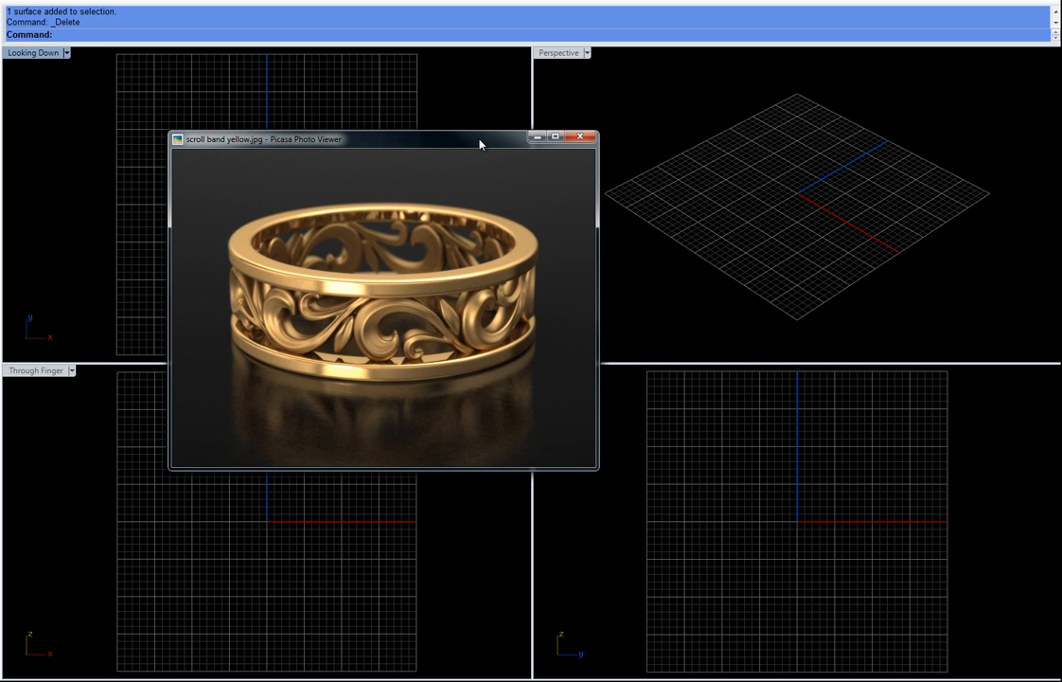
Step: Set the reference photo aside and draw a four-cornered T-spline face left of the origin in the top view
{"action": "left_click_drag", "start_coordinate": [480, 143], "coordinate": [0, 133]}
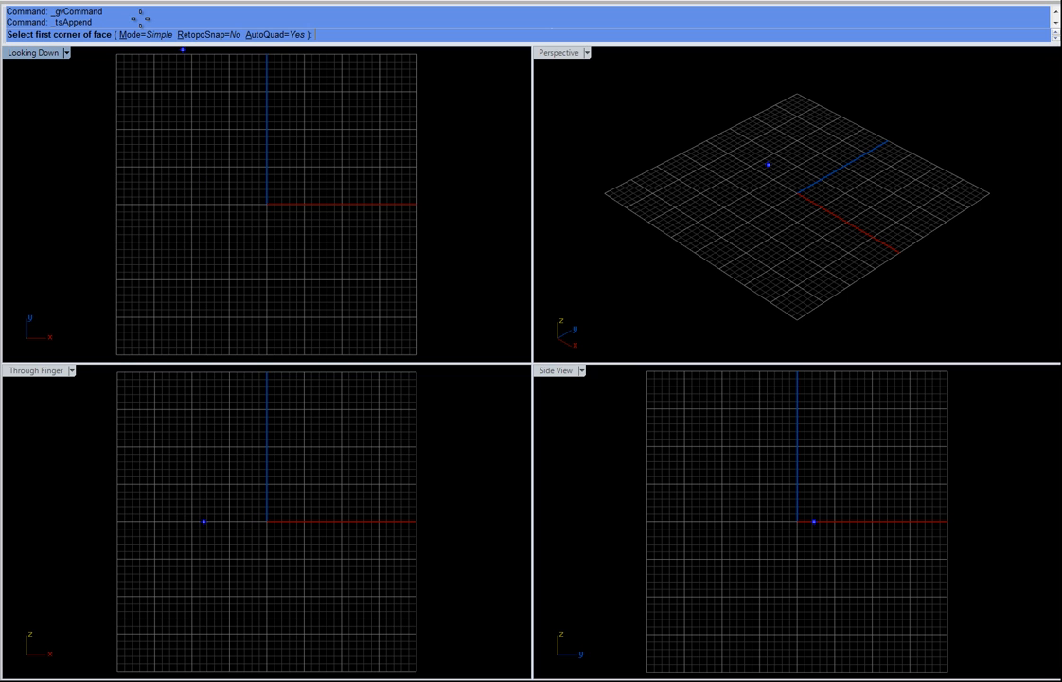
{"action": "left_click", "coordinate": [165, 224]}
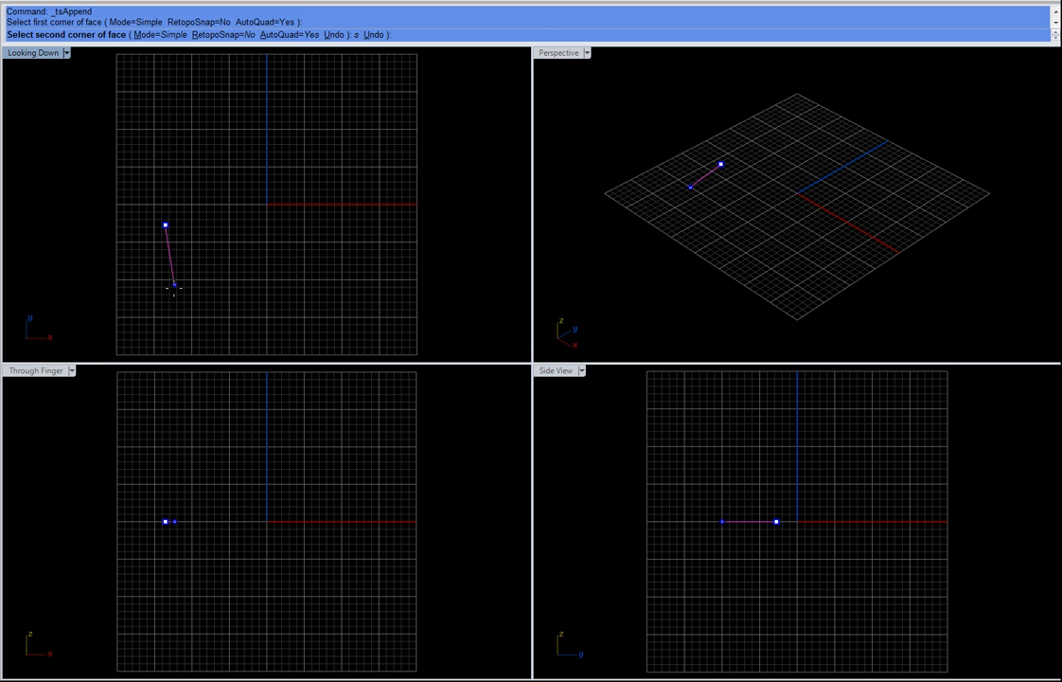
{"action": "left_click", "coordinate": [174, 286]}
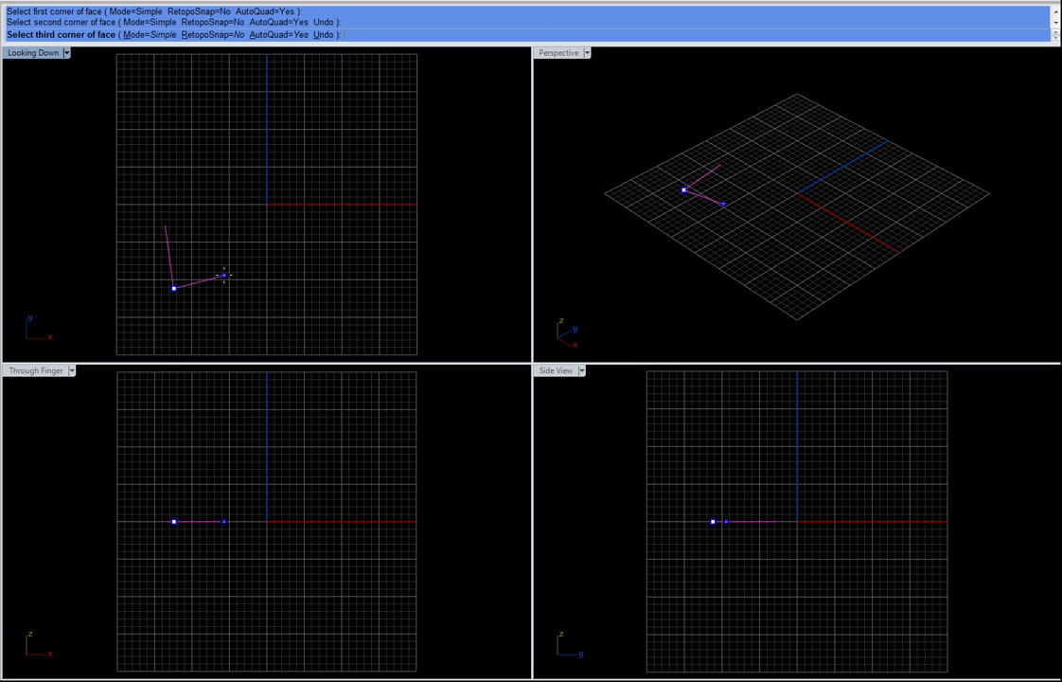
{"action": "left_click", "coordinate": [245, 271]}
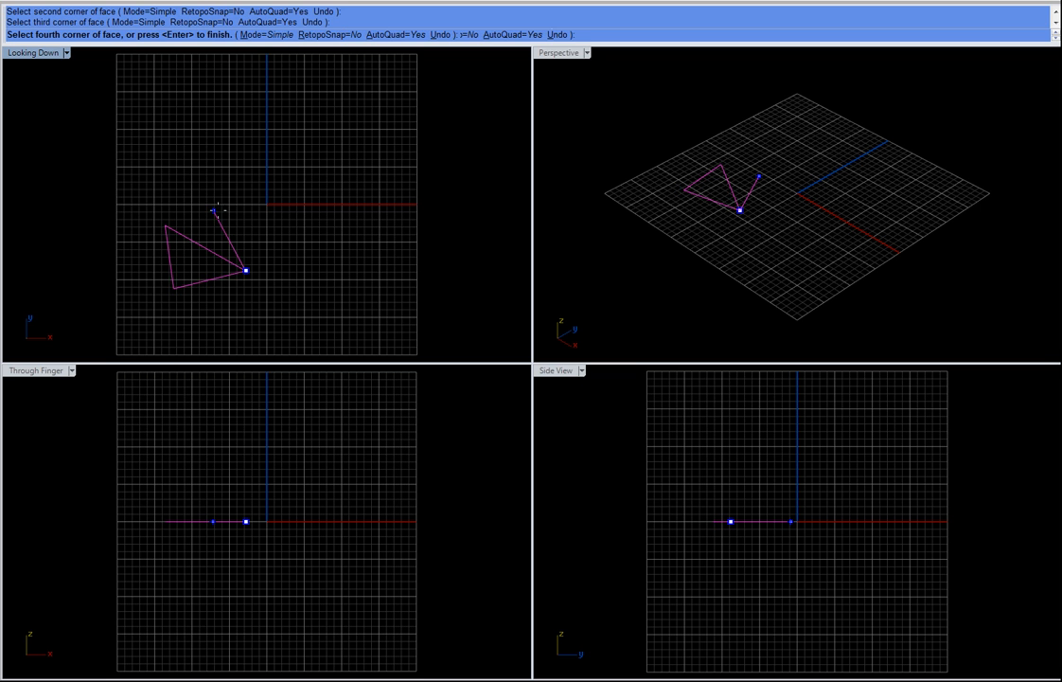
{"action": "left_click", "coordinate": [223, 210]}
{"action": "key", "text": "Return"}
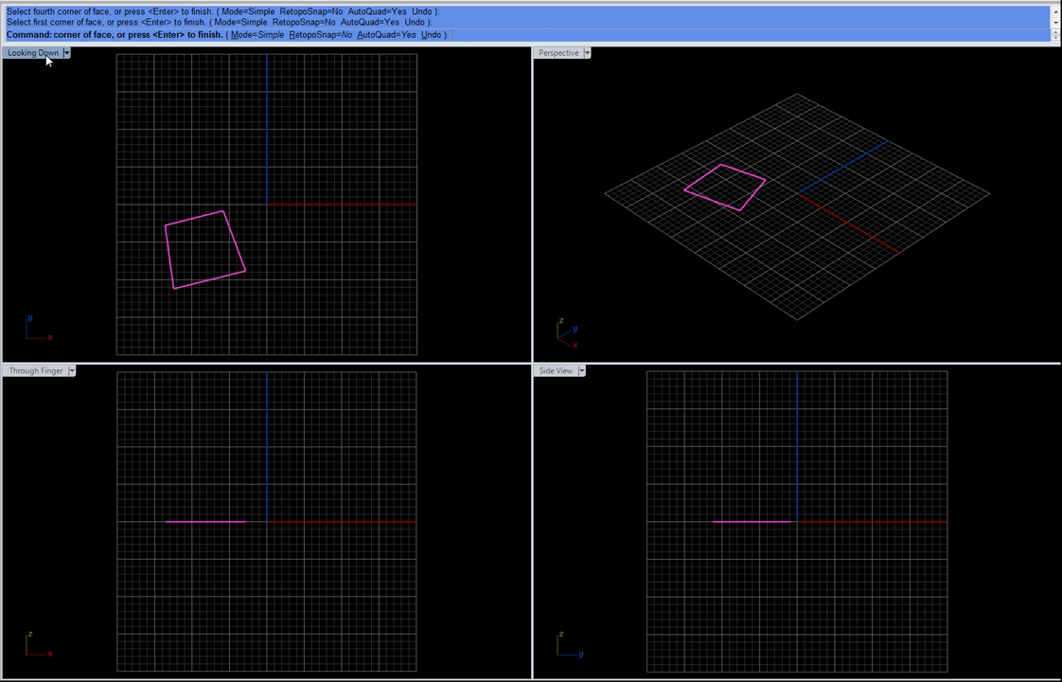
Step: Scale the face down to about a third of its size in the top view and move it further left
{"action": "double_click", "coordinate": [35, 53]}
{"action": "scroll", "coordinate": [409, 302], "scroll_direction": "up", "scroll_amount": 3}
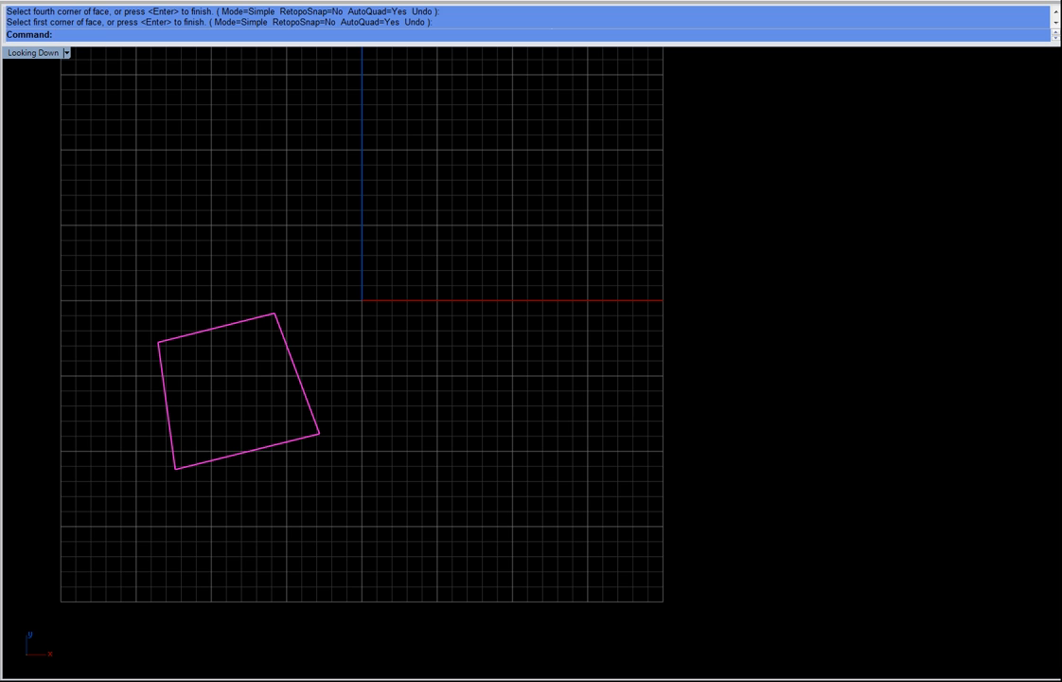
{"action": "key", "text": "s"}
{"action": "left_click", "coordinate": [216, 328]}
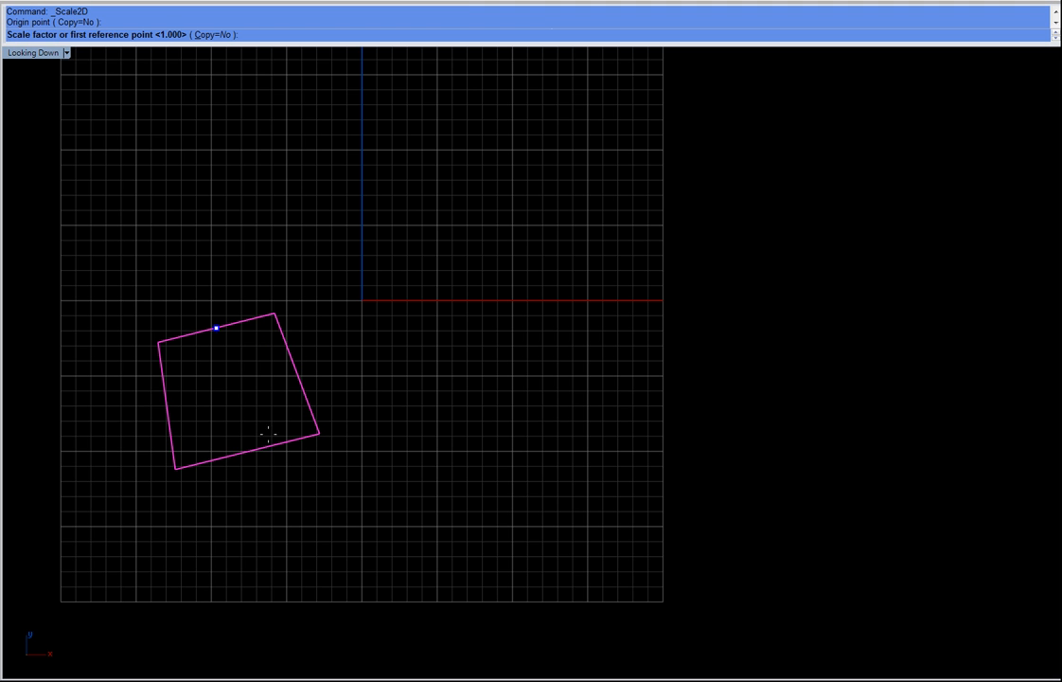
{"action": "left_click", "coordinate": [296, 538]}
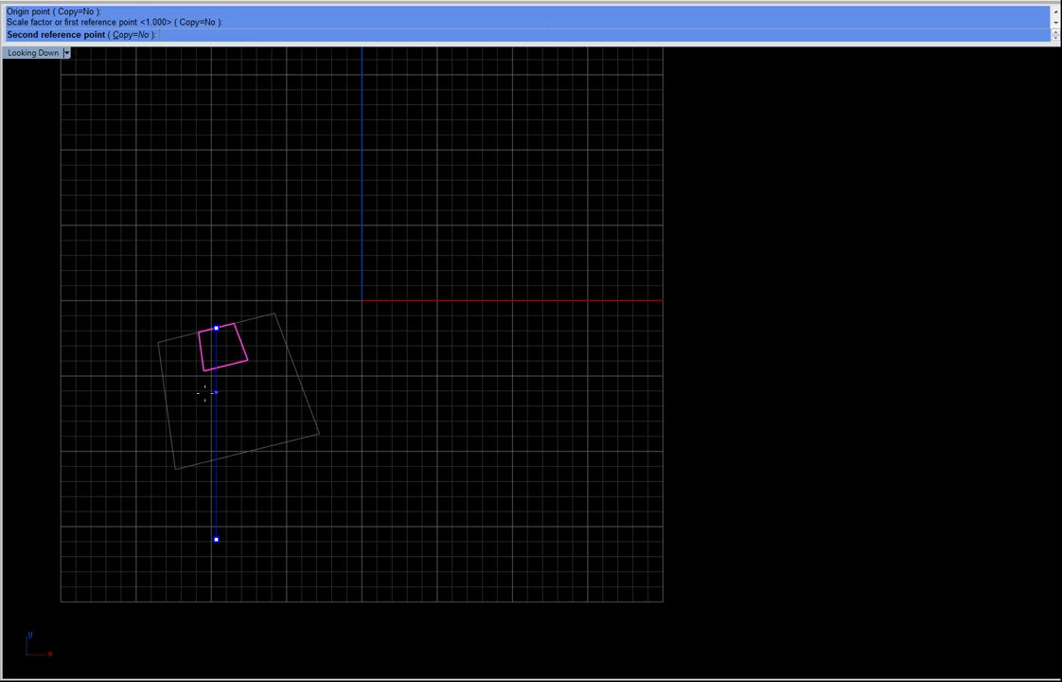
{"action": "left_click", "coordinate": [206, 413]}
{"action": "left_click_drag", "start_coordinate": [247, 374], "coordinate": [165, 372]}
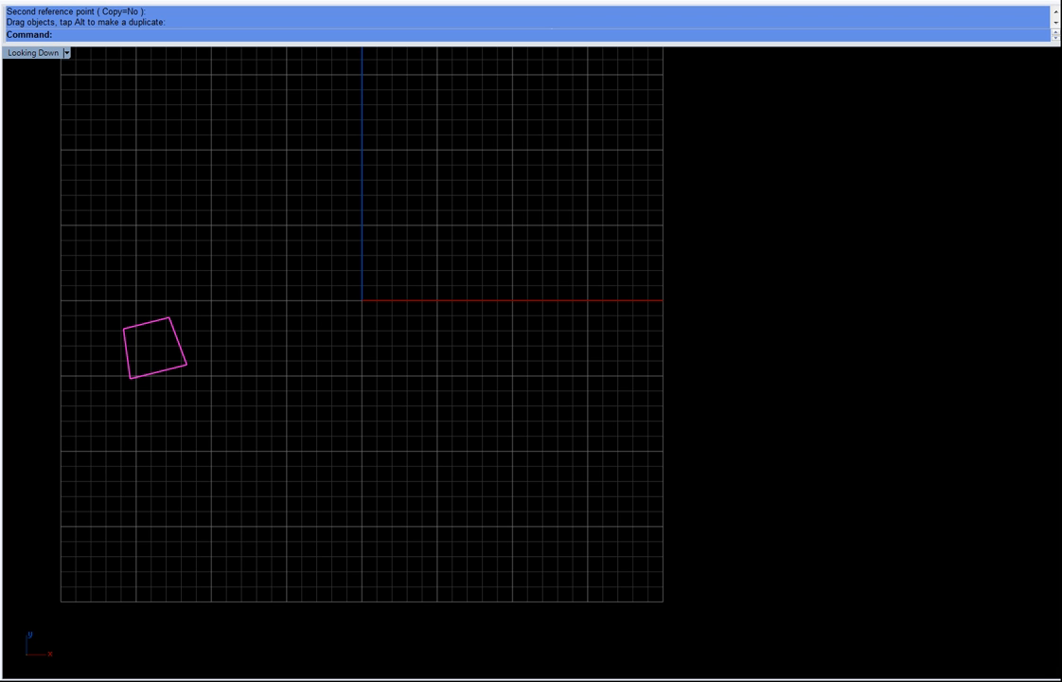
Step: Reposition the face slightly closer to the origin
{"action": "left_click", "coordinate": [303, 222]}
{"action": "scroll", "coordinate": [185, 341], "scroll_direction": "up", "scroll_amount": 6}
{"action": "right_click_drag", "start_coordinate": [205, 342], "coordinate": [272, 342]}
{"action": "left_click", "coordinate": [219, 366]}
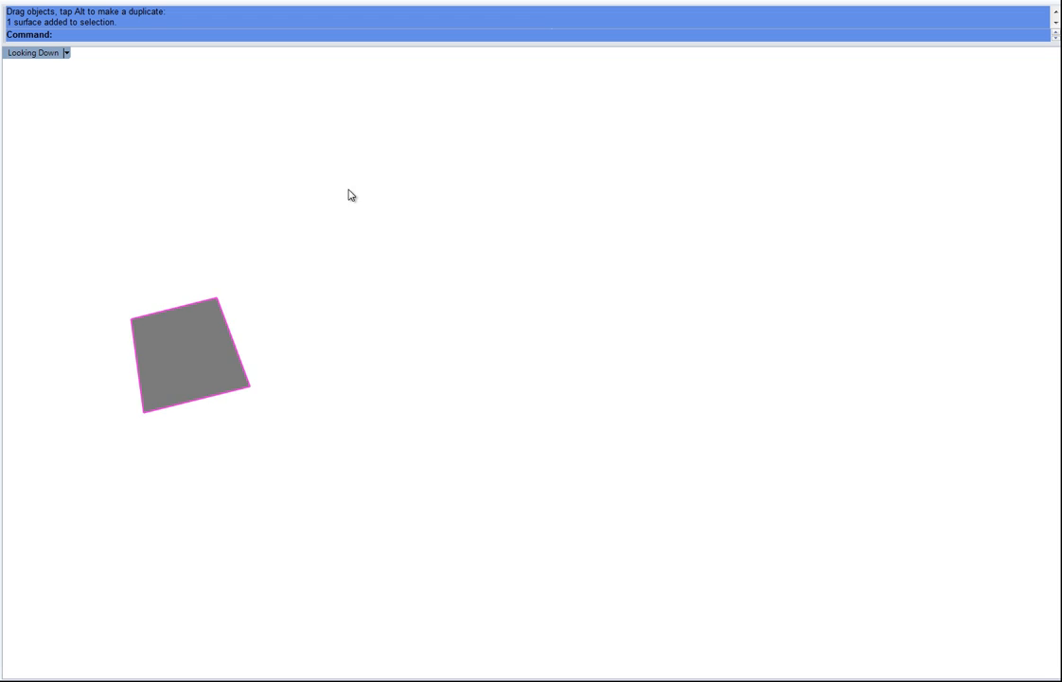
{"action": "left_click", "coordinate": [315, 252]}
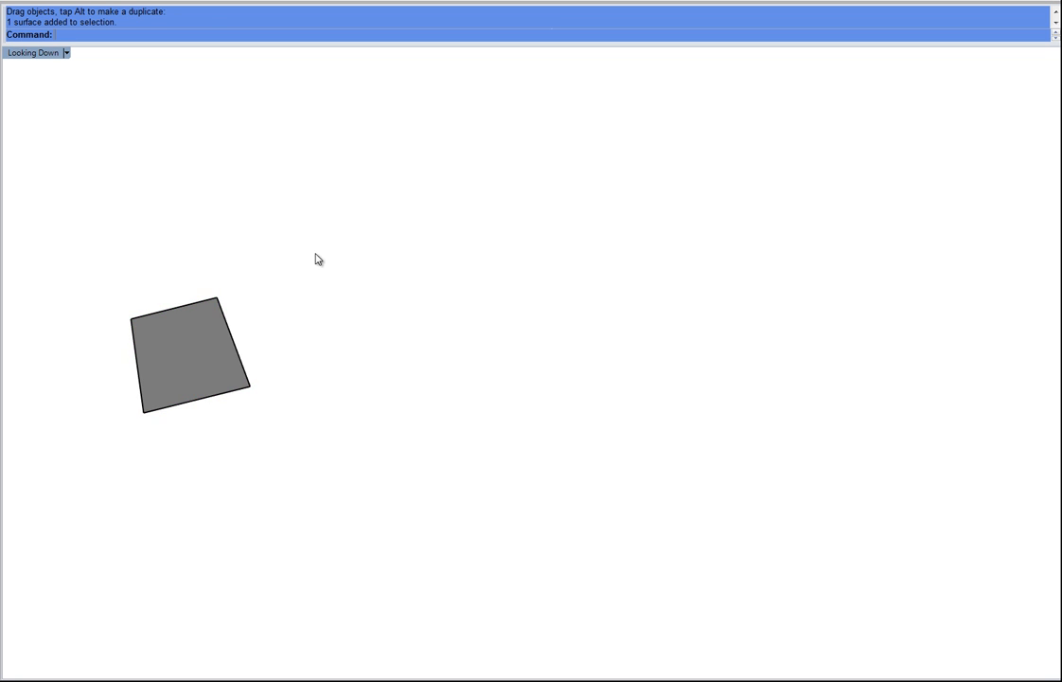
{"action": "scroll", "coordinate": [299, 331], "scroll_direction": "down", "scroll_amount": 6}
{"action": "right_click_drag", "start_coordinate": [332, 345], "coordinate": [283, 365]}
{"action": "scroll", "coordinate": [248, 366], "scroll_direction": "up", "scroll_amount": 5}
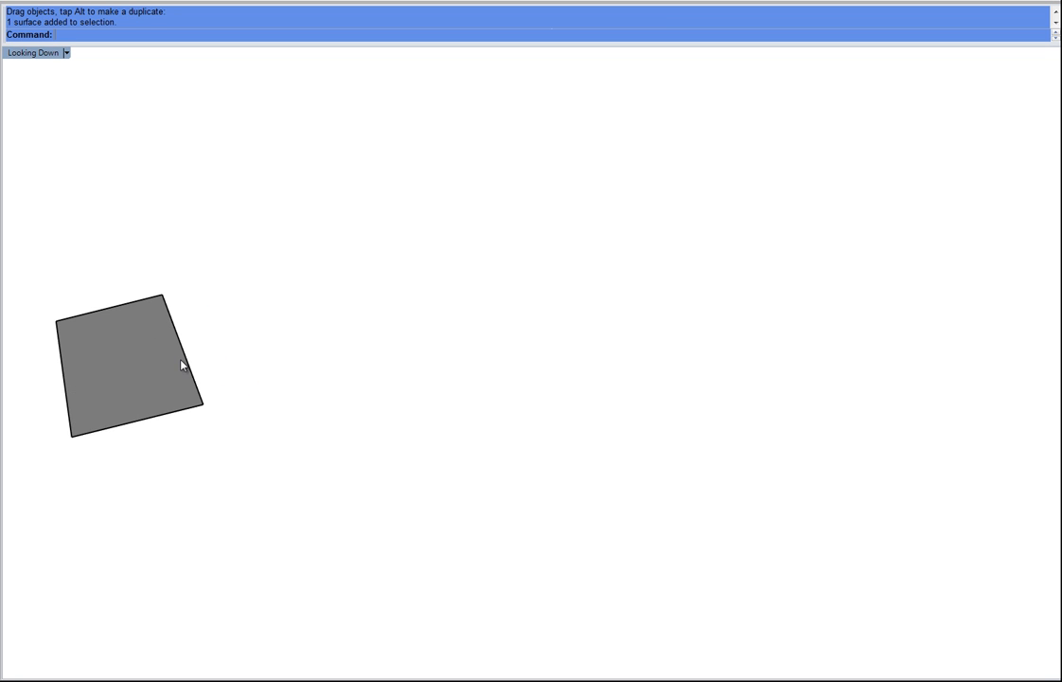
{"action": "right_click_drag", "start_coordinate": [182, 363], "coordinate": [213, 361]}
{"action": "left_click", "coordinate": [207, 364]}
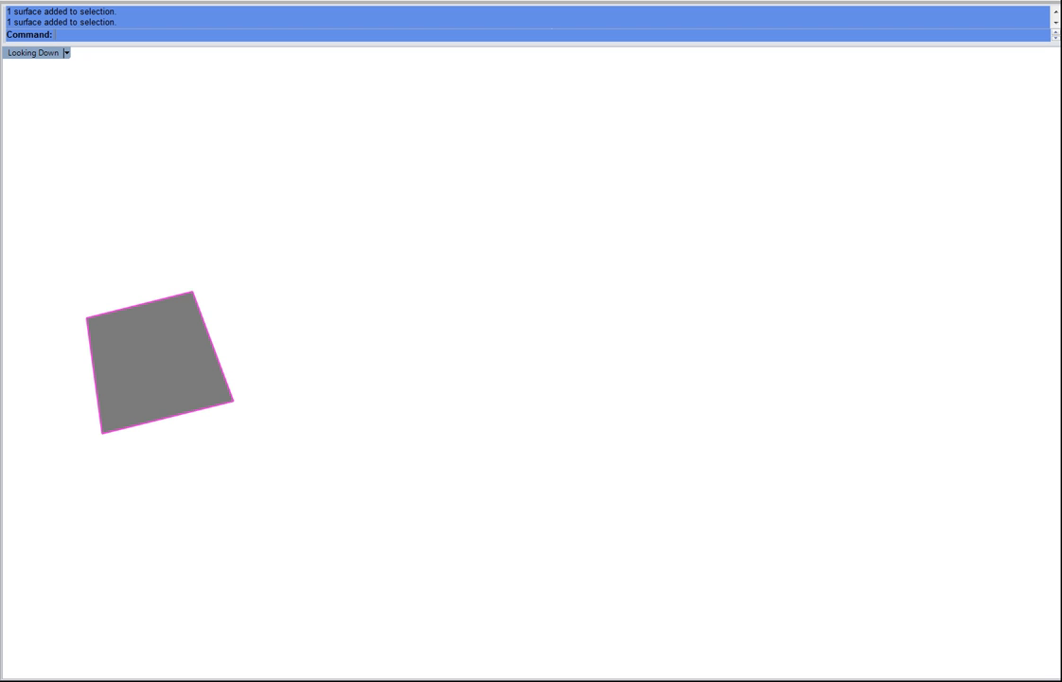
{"action": "left_click", "coordinate": [322, 288]}
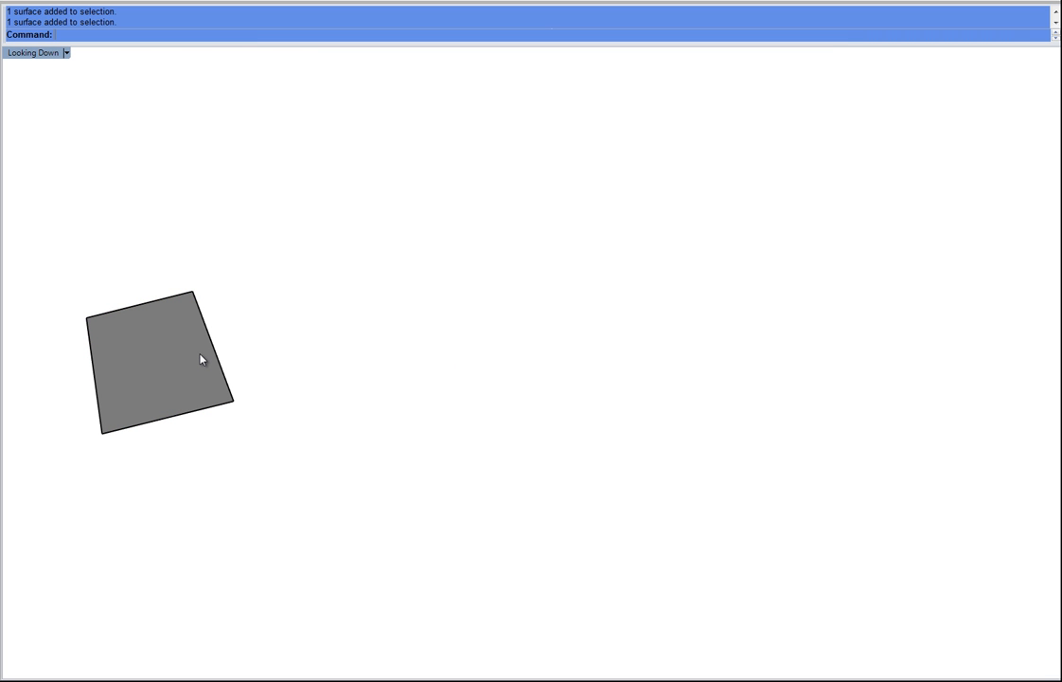
{"action": "type", "text": "S"}
{"action": "key", "text": "Escape"}
{"action": "key", "text": "Escape"}
Step: Extrude the face's right edge repeatedly into an S-curved strip of five faces reaching past the origin
{"action": "left_click", "coordinate": [217, 353]}
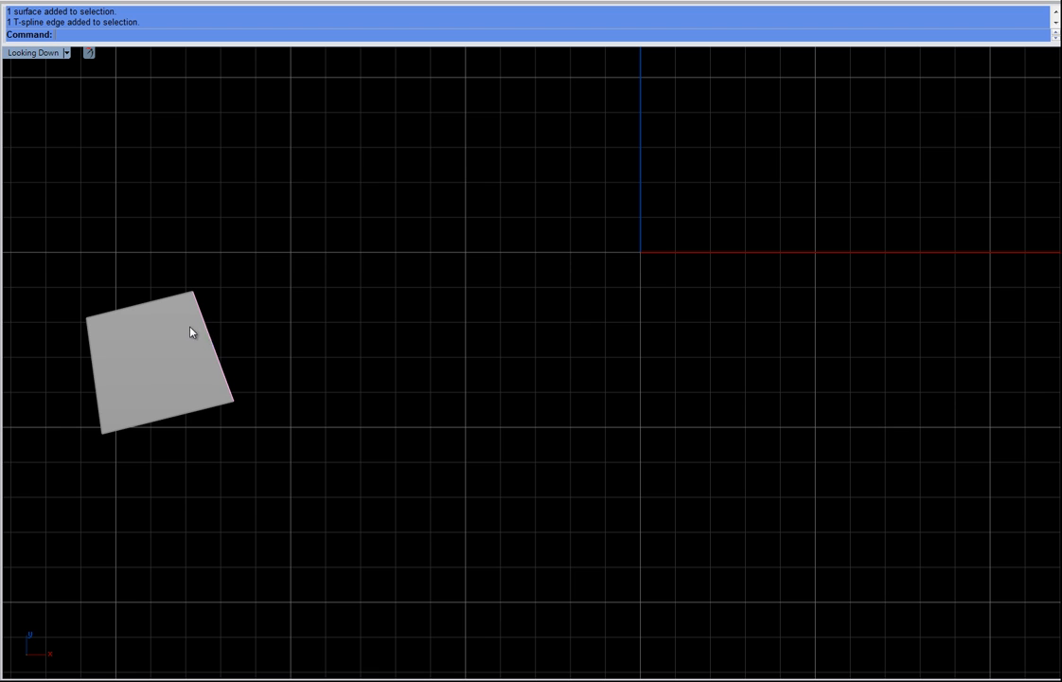
{"action": "key", "text": "w"}
{"action": "left_click_drag", "start_coordinate": [265, 297], "coordinate": [417, 271]}
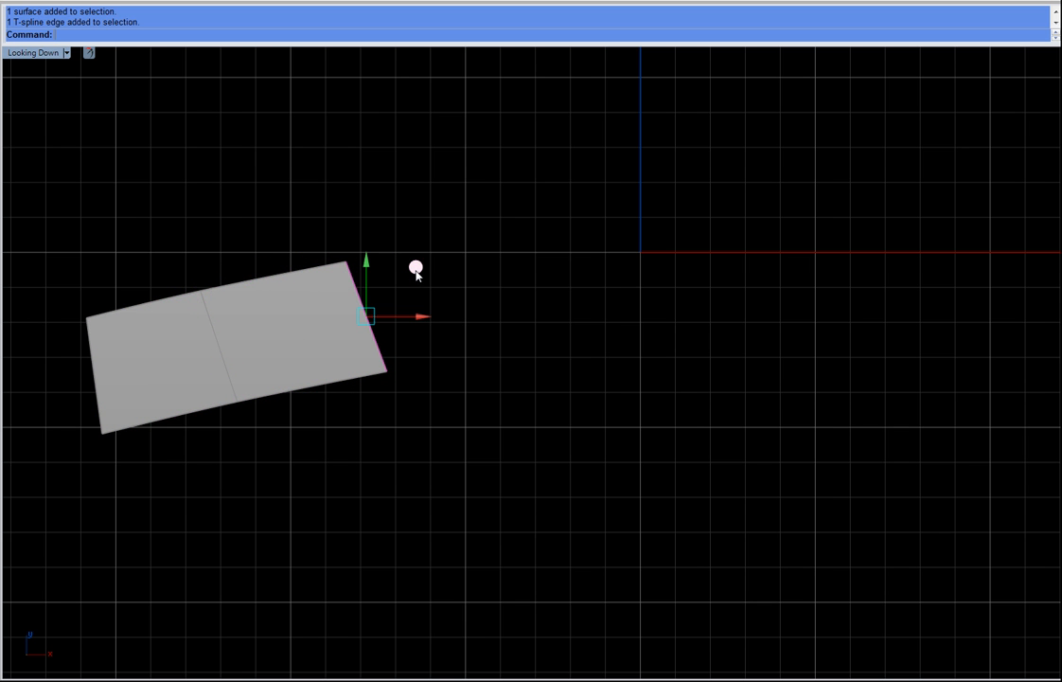
{"action": "left_click_drag", "start_coordinate": [418, 272], "coordinate": [872, 128]}
{"action": "right_click_drag", "start_coordinate": [872, 128], "coordinate": [661, 184]}
{"action": "left_click_drag", "start_coordinate": [611, 169], "coordinate": [886, 201]}
{"action": "scroll", "coordinate": [835, 174], "scroll_direction": "down", "scroll_amount": 4}
{"action": "right_click_drag", "start_coordinate": [801, 250], "coordinate": [834, 229]}
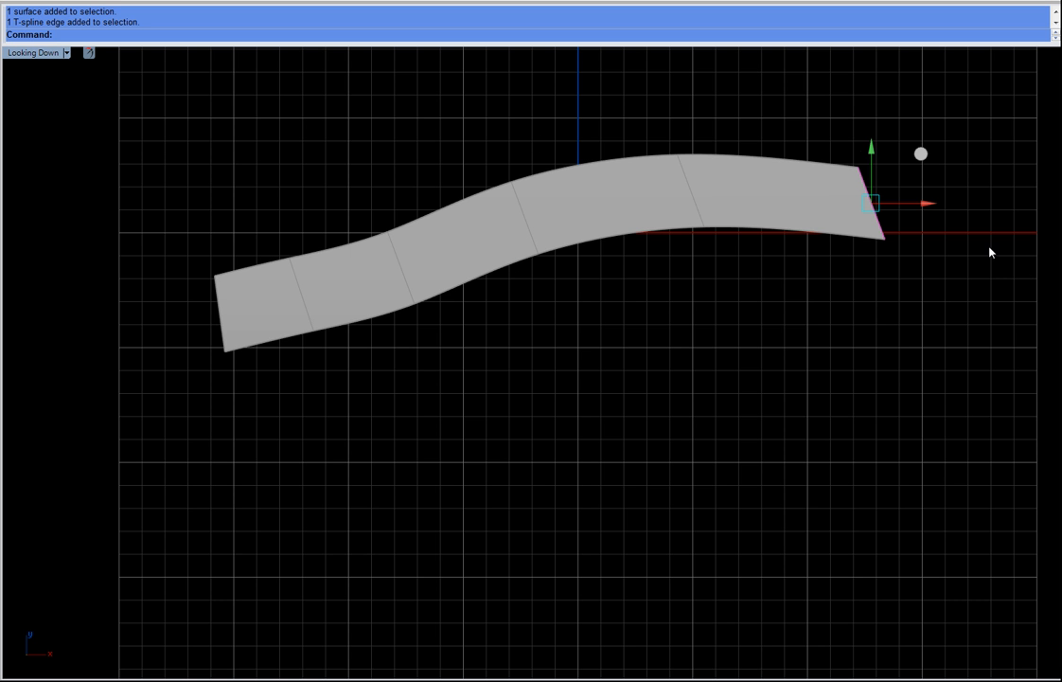
Step: Rotate the strip's end edge so it slants the opposite way
{"action": "right_click_drag", "start_coordinate": [829, 225], "coordinate": [565, 317]}
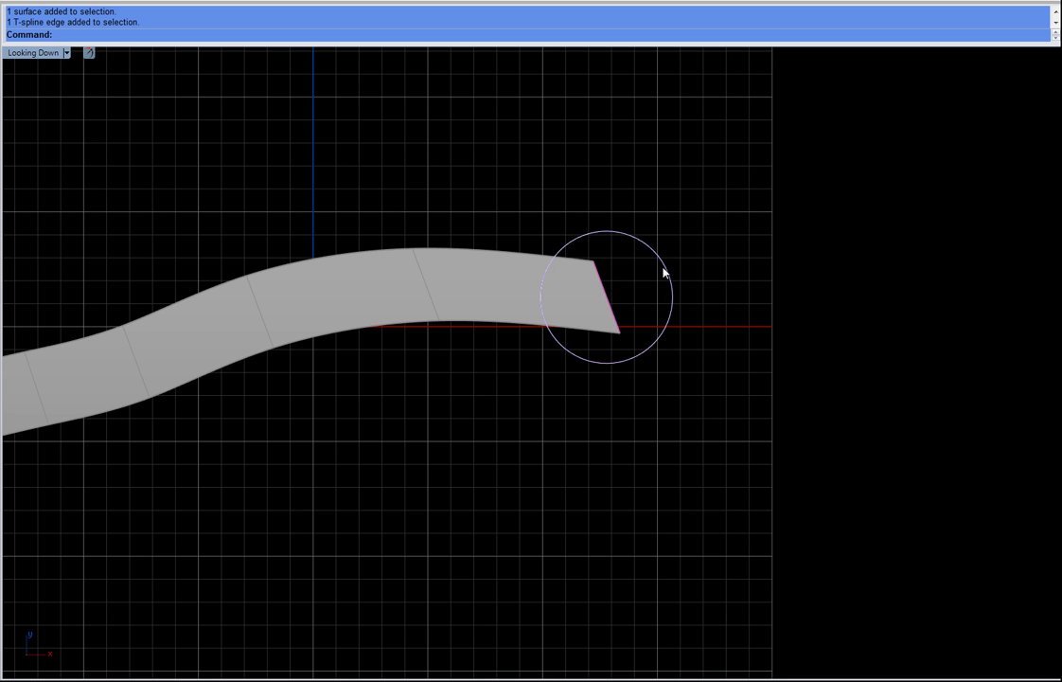
{"action": "left_click_drag", "start_coordinate": [662, 266], "coordinate": [675, 307]}
{"action": "left_click", "coordinate": [431, 306]}
{"action": "left_click_drag", "start_coordinate": [474, 236], "coordinate": [505, 259]}
{"action": "left_click", "coordinate": [525, 190]}
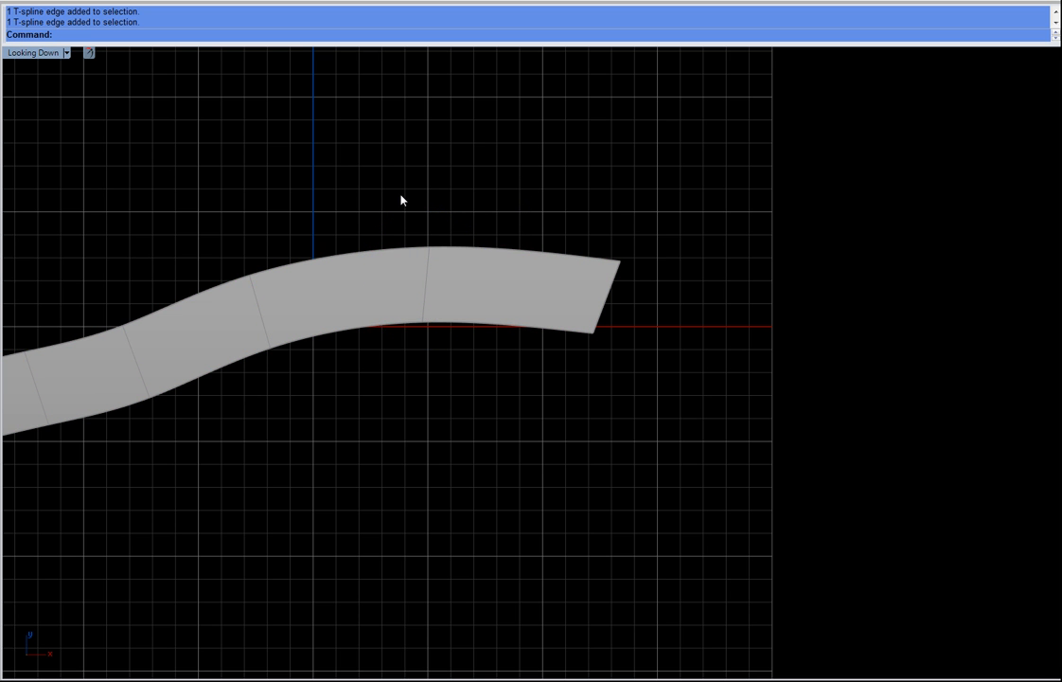
Step: Show the control points and move vertices along the strip to smooth its S-curve
{"action": "key", "text": "F10"}
{"action": "left_click_drag", "start_coordinate": [581, 332], "coordinate": [657, 410]}
{"action": "left_click_drag", "start_coordinate": [642, 283], "coordinate": [575, 318]}
{"action": "left_click_drag", "start_coordinate": [672, 291], "coordinate": [674, 293]}
{"action": "left_click_drag", "start_coordinate": [667, 210], "coordinate": [670, 257]}
{"action": "left_click_drag", "start_coordinate": [360, 177], "coordinate": [465, 270]}
{"action": "left_click_drag", "start_coordinate": [480, 189], "coordinate": [505, 154]}
{"action": "right_click_drag", "start_coordinate": [376, 410], "coordinate": [589, 365]}
{"action": "left_click_drag", "start_coordinate": [254, 239], "coordinate": [390, 381]}
{"action": "left_click_drag", "start_coordinate": [289, 234], "coordinate": [405, 387]}
{"action": "left_click_drag", "start_coordinate": [86, 279], "coordinate": [210, 469]}
{"action": "left_click_drag", "start_coordinate": [219, 315], "coordinate": [155, 310]}
{"action": "left_click", "coordinate": [257, 381]}
{"action": "left_click_drag", "start_coordinate": [309, 332], "coordinate": [284, 337]}
{"action": "left_click_drag", "start_coordinate": [79, 374], "coordinate": [199, 477]}
{"action": "left_click_drag", "start_coordinate": [159, 351], "coordinate": [159, 345]}
{"action": "left_click", "coordinate": [405, 450]}
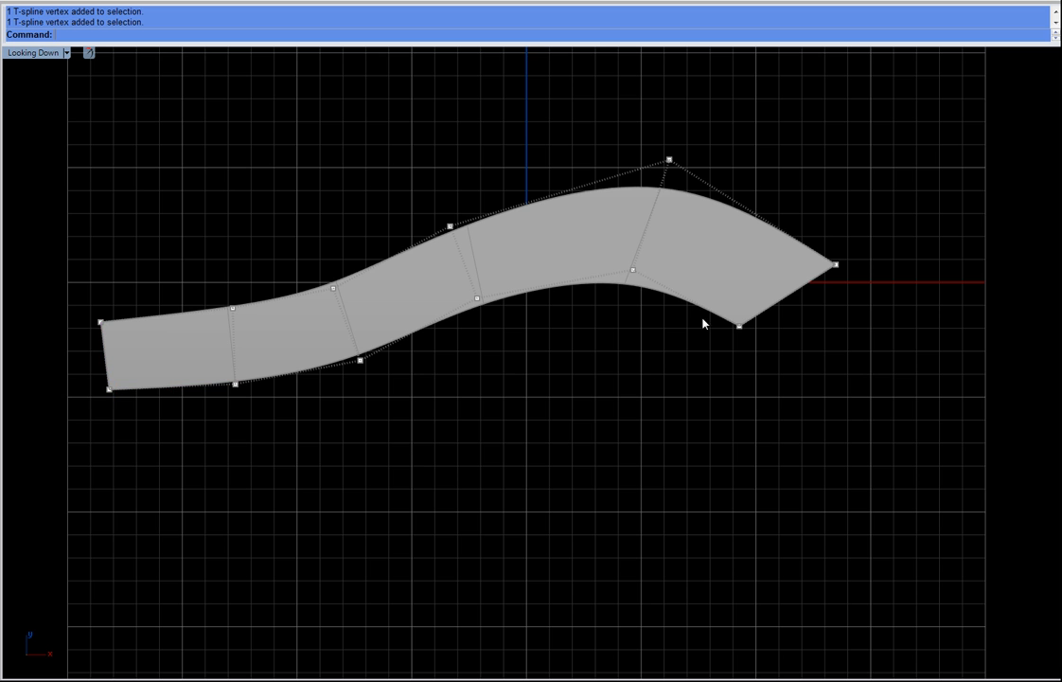
Step: Adjust the vertices at the strip's tip to widen and angle its end
{"action": "left_click_drag", "start_coordinate": [598, 253], "coordinate": [675, 353]}
{"action": "left_click_drag", "start_coordinate": [680, 221], "coordinate": [694, 206]}
{"action": "left_click", "coordinate": [772, 346]}
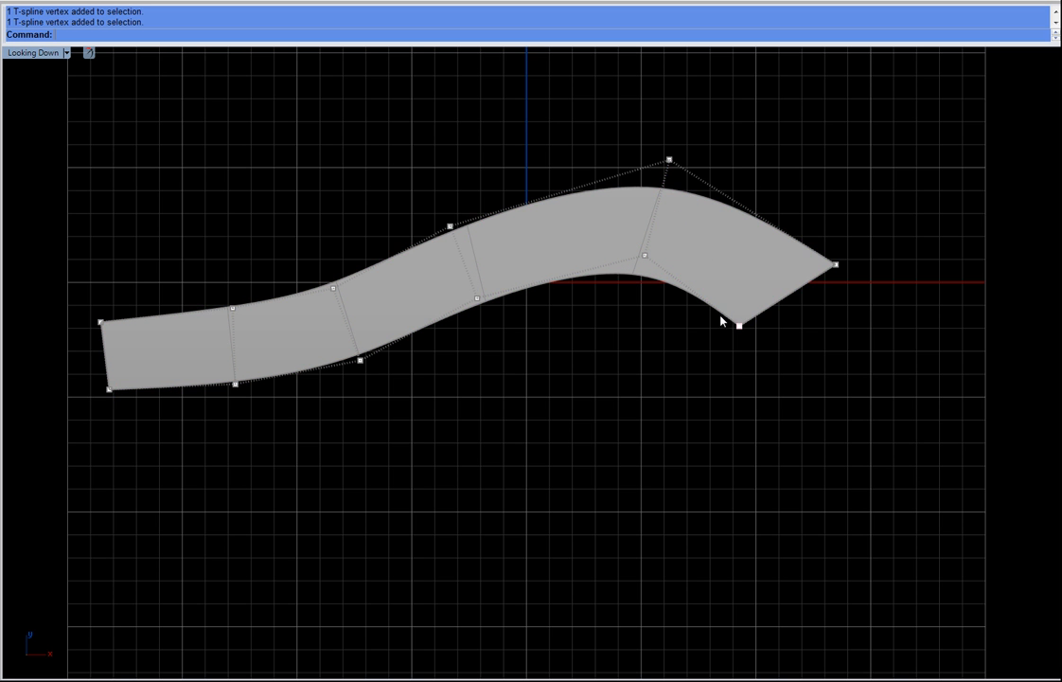
{"action": "left_click_drag", "start_coordinate": [762, 364], "coordinate": [757, 362]}
{"action": "left_click_drag", "start_coordinate": [790, 275], "coordinate": [780, 274]}
{"action": "left_click_drag", "start_coordinate": [871, 321], "coordinate": [885, 329]}
{"action": "mouse_move", "coordinate": [886, 223]}
{"action": "left_mouse_down"}
{"action": "mouse_move", "coordinate": [876, 224]}
{"action": "mouse_move", "coordinate": [890, 235]}
{"action": "mouse_move", "coordinate": [878, 236]}
{"action": "left_mouse_up"}
{"action": "key", "text": "e"}
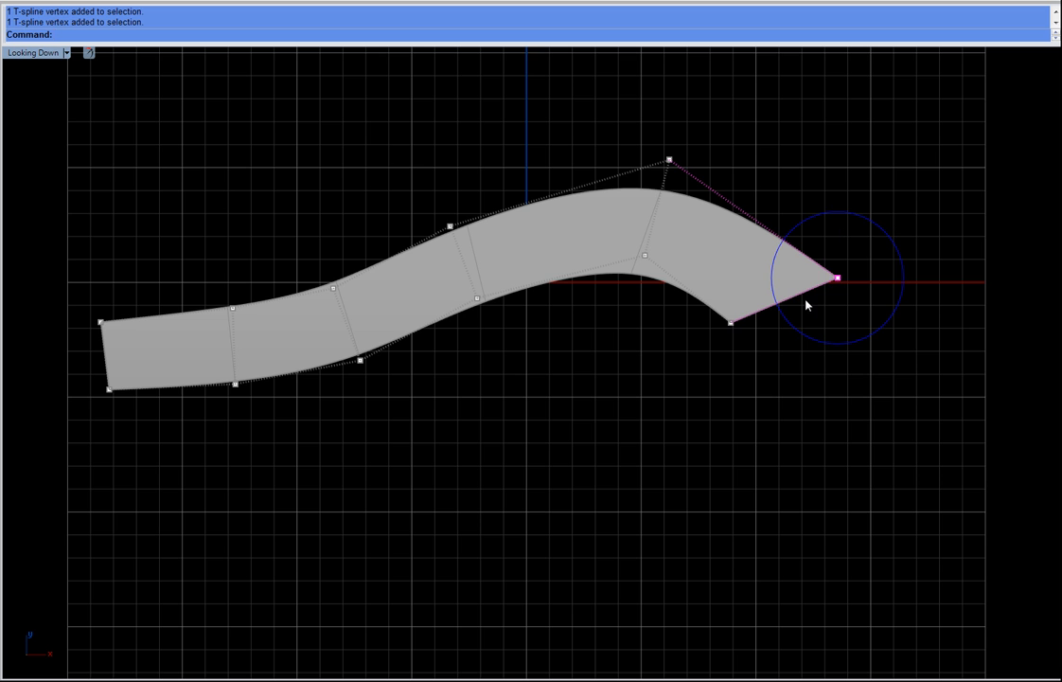
{"action": "key", "text": "w"}
{"action": "key", "text": "Escape"}
Step: Extrude the tip edge twice more to bend the strip down into a hook
{"action": "left_click", "coordinate": [795, 297]}
{"action": "left_click_drag", "start_coordinate": [833, 250], "coordinate": [739, 423]}
{"action": "key", "text": "a"}
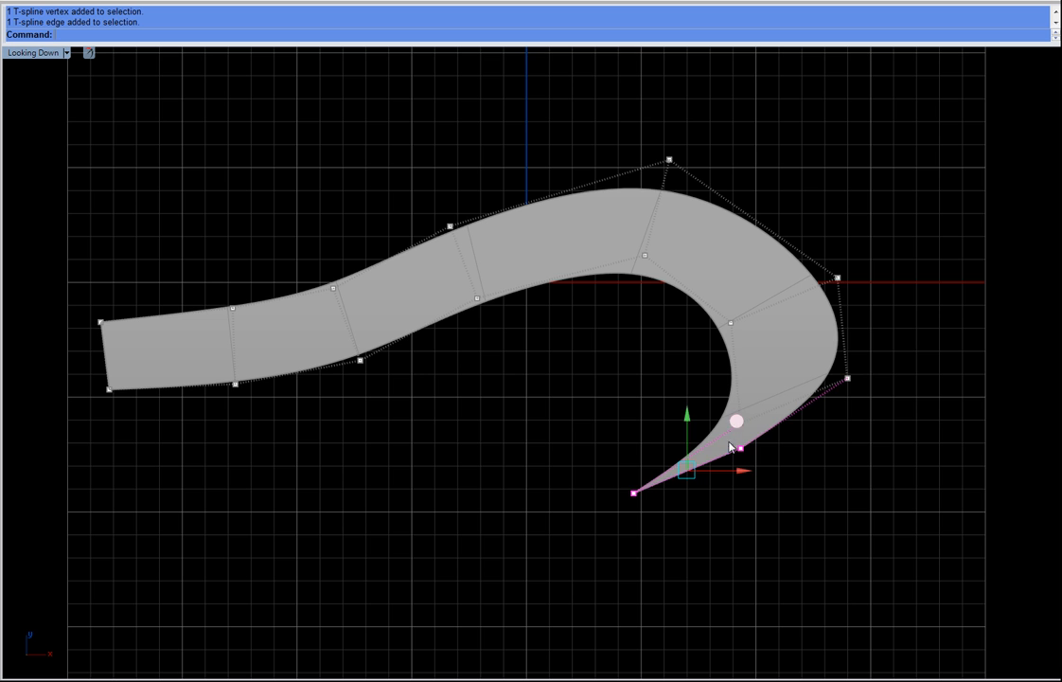
{"action": "left_click", "coordinate": [740, 447]}
{"action": "left_click_drag", "start_coordinate": [790, 400], "coordinate": [736, 493]}
Step: Move the hook's vertices to round out the curl
{"action": "left_click", "coordinate": [741, 424]}
{"action": "left_click_drag", "start_coordinate": [790, 373], "coordinate": [782, 329]}
{"action": "left_click", "coordinate": [731, 323]}
{"action": "left_click_drag", "start_coordinate": [778, 274], "coordinate": [785, 244]}
{"action": "left_click_drag", "start_coordinate": [828, 348], "coordinate": [881, 431]}
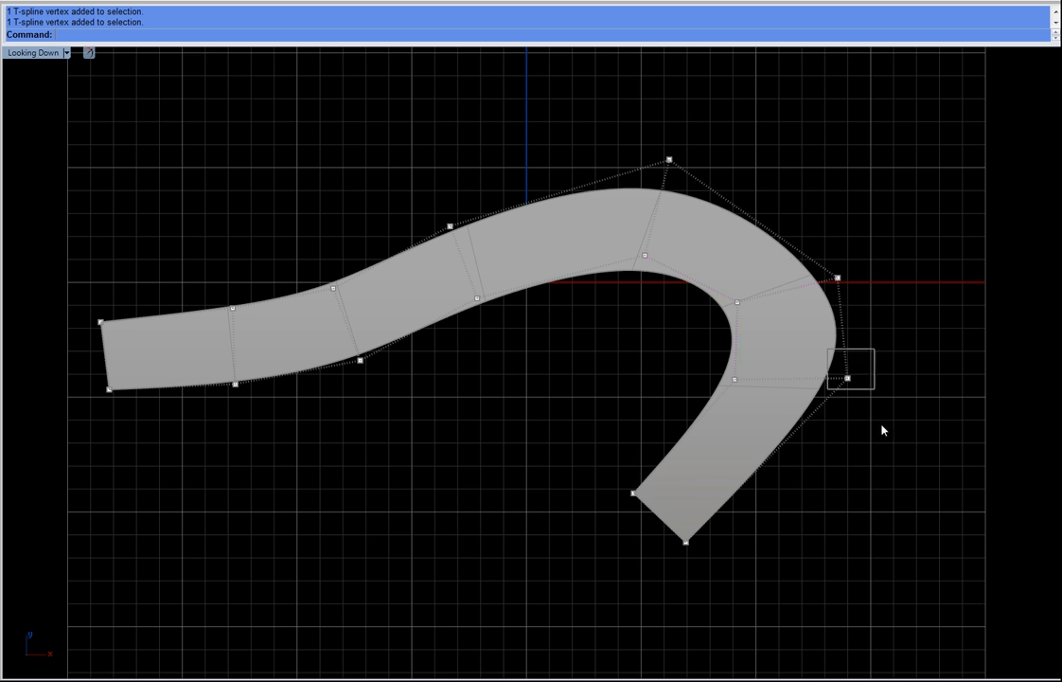
{"action": "left_click_drag", "start_coordinate": [897, 327], "coordinate": [898, 352]}
{"action": "left_click_drag", "start_coordinate": [596, 474], "coordinate": [669, 520]}
{"action": "left_click_drag", "start_coordinate": [676, 443], "coordinate": [701, 329]}
Step: Move the tip vertices to turn the end back inward toward the band
{"action": "left_click_drag", "start_coordinate": [633, 509], "coordinate": [735, 601]}
{"action": "left_click_drag", "start_coordinate": [734, 493], "coordinate": [704, 412]}
{"action": "left_click_drag", "start_coordinate": [907, 367], "coordinate": [807, 425]}
{"action": "left_click_drag", "start_coordinate": [893, 350], "coordinate": [871, 387]}
{"action": "left_click_drag", "start_coordinate": [583, 357], "coordinate": [684, 426]}
{"action": "left_click_drag", "start_coordinate": [702, 325], "coordinate": [685, 314]}
{"action": "left_click_drag", "start_coordinate": [574, 434], "coordinate": [682, 492]}
{"action": "left_click_drag", "start_coordinate": [691, 409], "coordinate": [636, 361]}
{"action": "left_click_drag", "start_coordinate": [836, 491], "coordinate": [840, 467]}
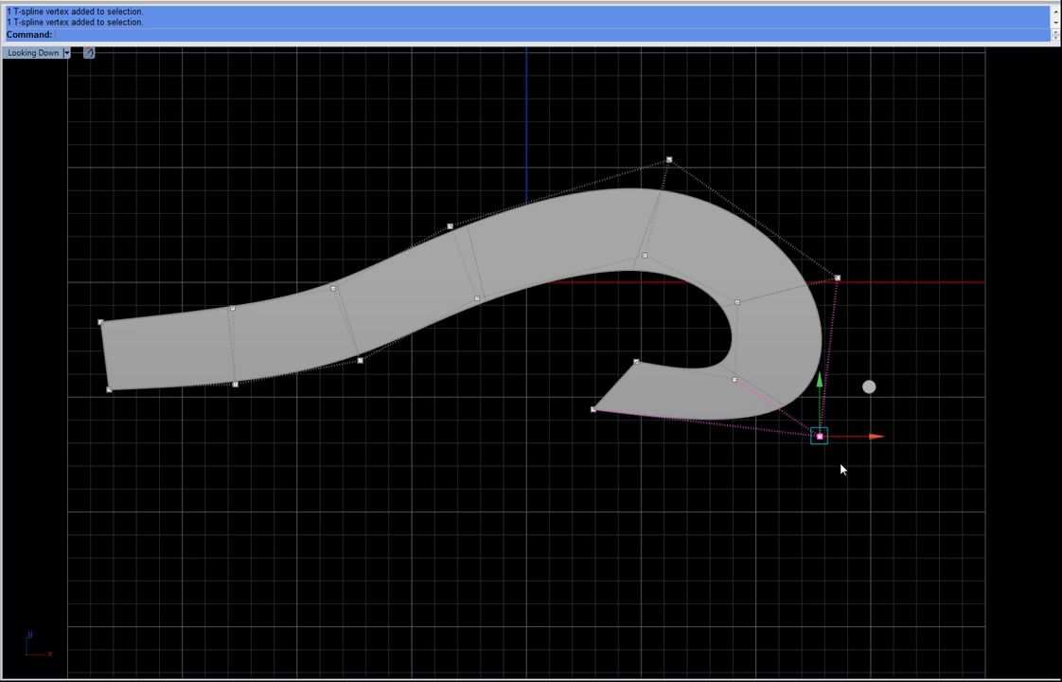
{"action": "left_click_drag", "start_coordinate": [882, 397], "coordinate": [822, 409]}
{"action": "key", "text": "Escape"}
Step: Adjust the outer and tip vertices to tighten the hook
{"action": "left_click_drag", "start_coordinate": [784, 224], "coordinate": [894, 308]}
{"action": "left_click_drag", "start_coordinate": [896, 248], "coordinate": [922, 281]}
{"action": "left_click_drag", "start_coordinate": [597, 352], "coordinate": [657, 379]}
{"action": "left_click_drag", "start_coordinate": [683, 310], "coordinate": [706, 304]}
{"action": "left_click_drag", "start_coordinate": [522, 374], "coordinate": [611, 435]}
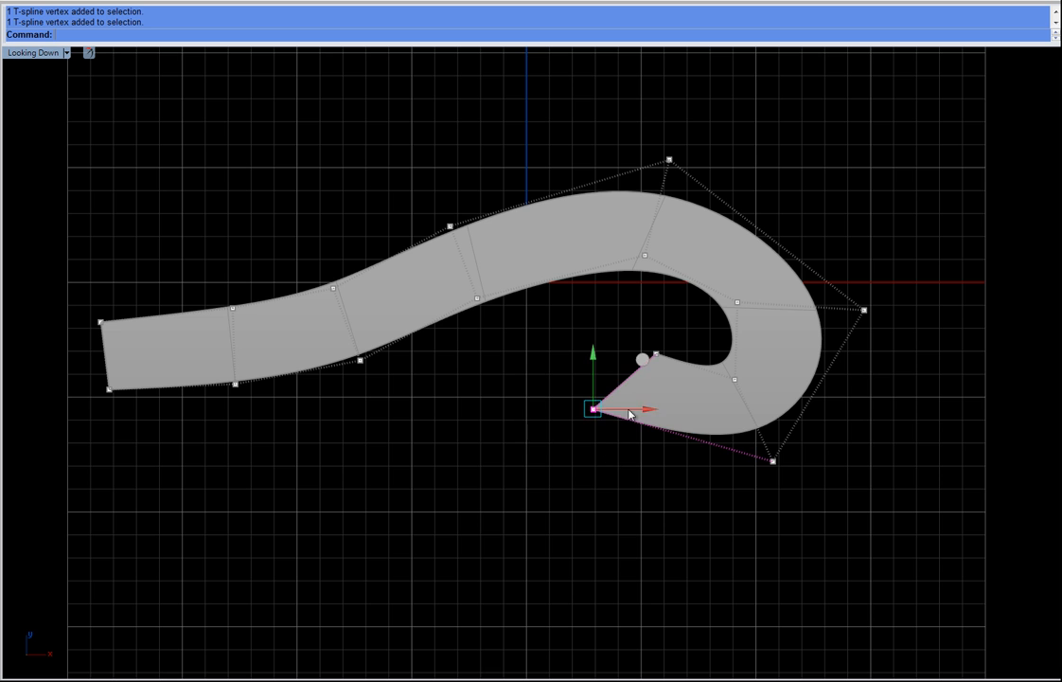
{"action": "left_click_drag", "start_coordinate": [642, 364], "coordinate": [666, 362]}
{"action": "left_click_drag", "start_coordinate": [706, 304], "coordinate": [702, 300]}
{"action": "left_click", "coordinate": [568, 347]}
{"action": "left_click", "coordinate": [634, 388]}
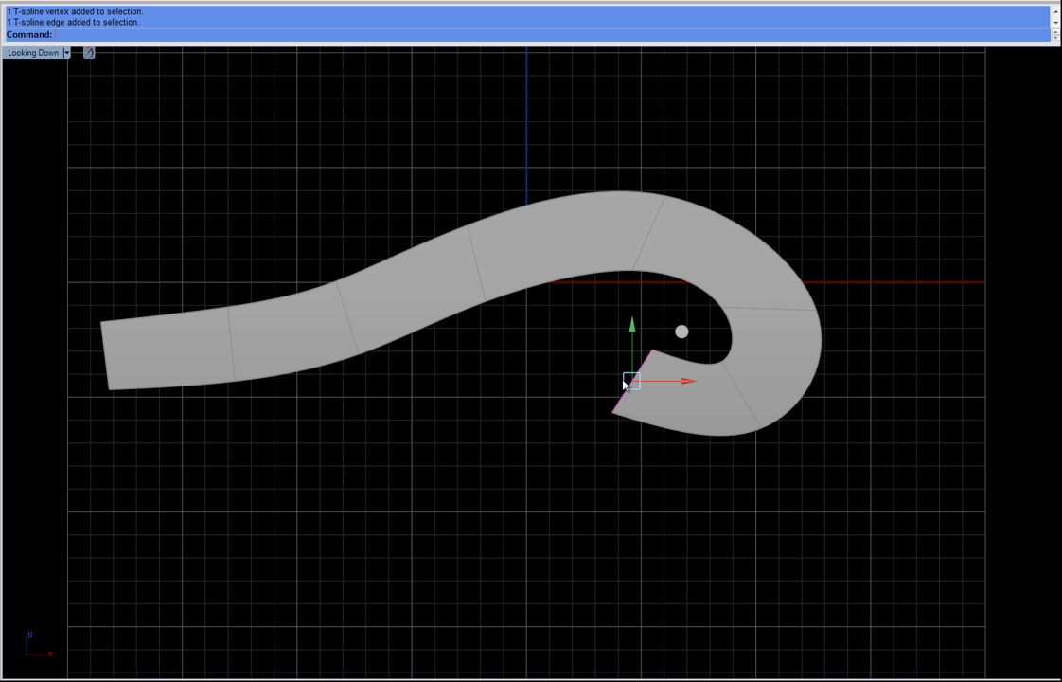
Step: Move the tip edge and inner vertices to wind the end into a spiral
{"action": "left_click_drag", "start_coordinate": [680, 330], "coordinate": [660, 295]}
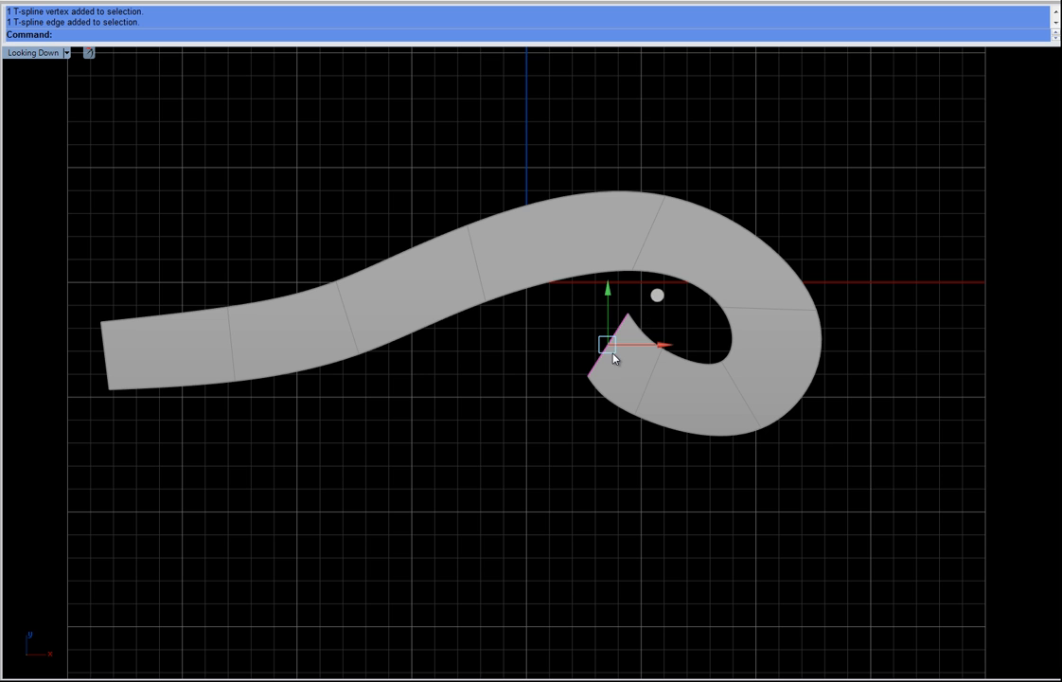
{"action": "left_click_drag", "start_coordinate": [557, 337], "coordinate": [594, 400]}
{"action": "left_click_drag", "start_coordinate": [637, 325], "coordinate": [626, 306]}
{"action": "left_click_drag", "start_coordinate": [590, 396], "coordinate": [640, 446]}
{"action": "left_click_drag", "start_coordinate": [666, 365], "coordinate": [652, 397]}
{"action": "left_click_drag", "start_coordinate": [637, 338], "coordinate": [670, 362]}
{"action": "left_click_drag", "start_coordinate": [702, 300], "coordinate": [702, 334]}
{"action": "left_click_drag", "start_coordinate": [711, 405], "coordinate": [801, 509]}
{"action": "left_click_drag", "start_coordinate": [703, 350], "coordinate": [803, 513]}
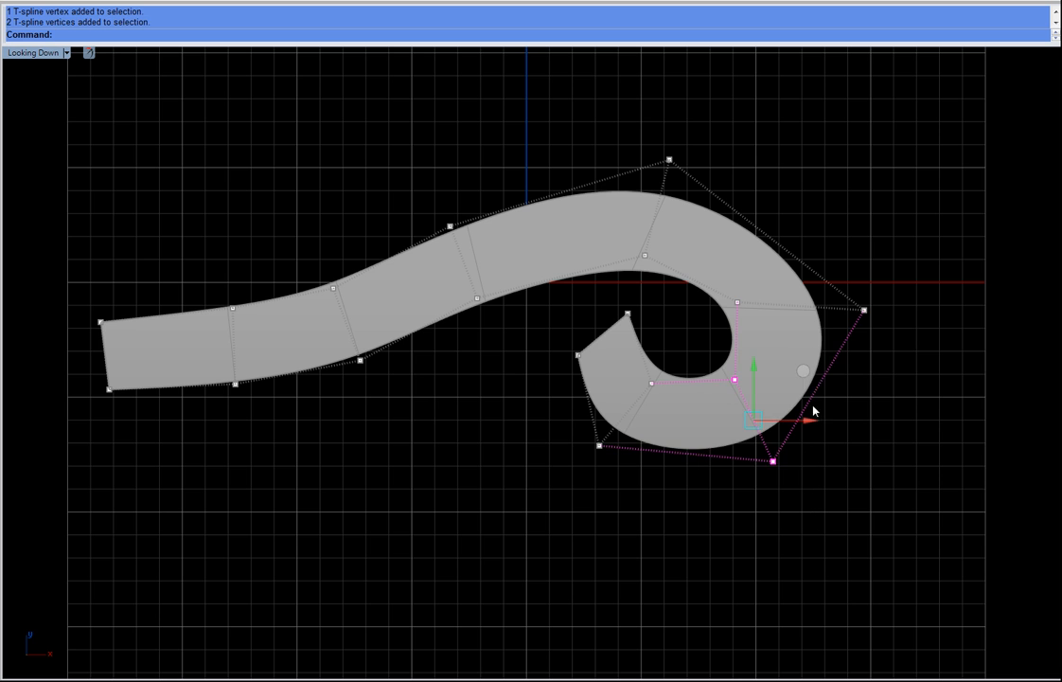
Step: Refine the spiral's outer, top and tip vertices to round the scroll
{"action": "left_click_drag", "start_coordinate": [805, 372], "coordinate": [819, 402]}
{"action": "left_click_drag", "start_coordinate": [705, 174], "coordinate": [906, 352]}
{"action": "left_click_drag", "start_coordinate": [856, 262], "coordinate": [867, 238]}
{"action": "left_click", "coordinate": [669, 159]}
{"action": "left_click_drag", "start_coordinate": [708, 110], "coordinate": [735, 101]}
{"action": "left_click", "coordinate": [670, 159]}
{"action": "left_click", "coordinate": [553, 371]}
{"action": "left_click_drag", "start_coordinate": [597, 231], "coordinate": [685, 282]}
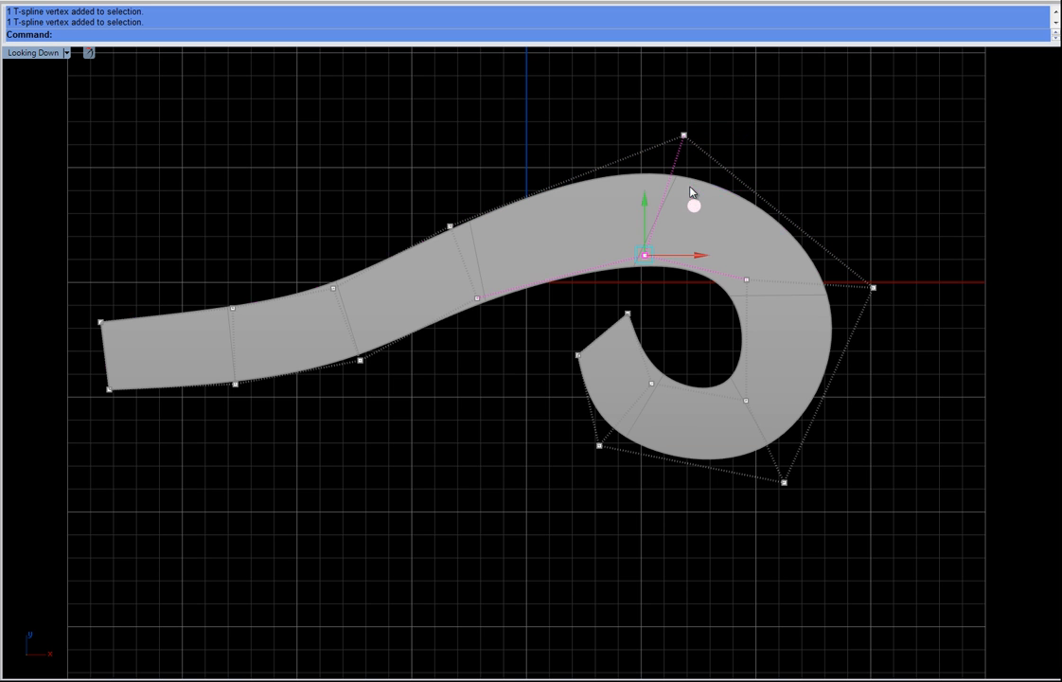
{"action": "left_click_drag", "start_coordinate": [691, 194], "coordinate": [692, 185]}
{"action": "left_click_drag", "start_coordinate": [538, 410], "coordinate": [625, 478]}
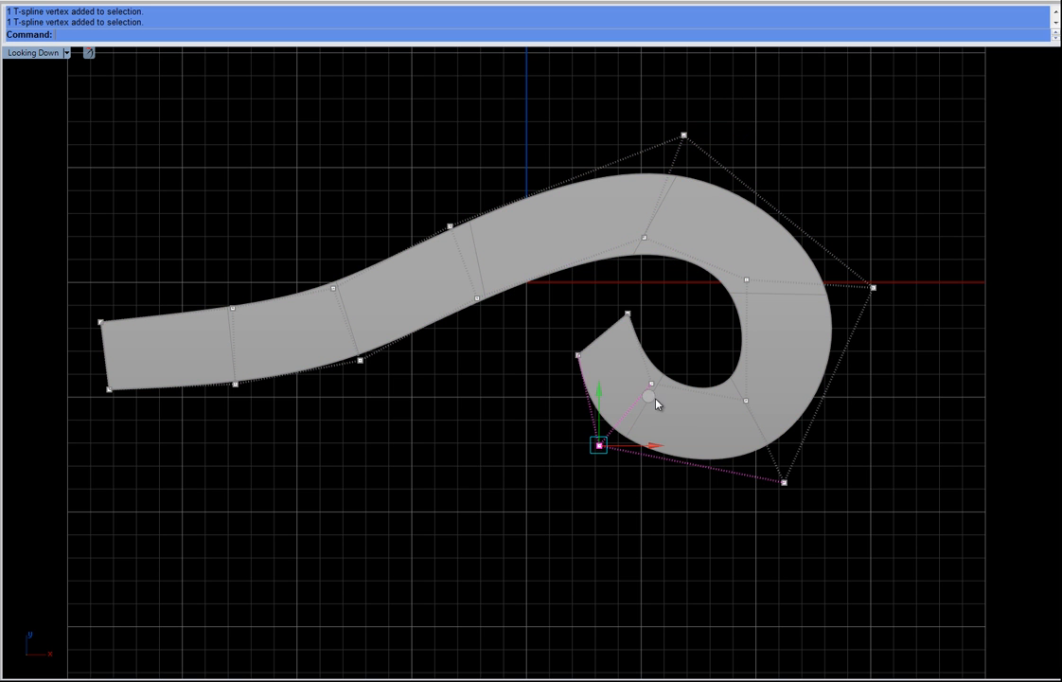
{"action": "left_click_drag", "start_coordinate": [647, 407], "coordinate": [621, 433]}
{"action": "left_click_drag", "start_coordinate": [706, 422], "coordinate": [847, 573]}
{"action": "left_click_drag", "start_coordinate": [831, 434], "coordinate": [849, 451]}
{"action": "left_click_drag", "start_coordinate": [542, 333], "coordinate": [595, 385]}
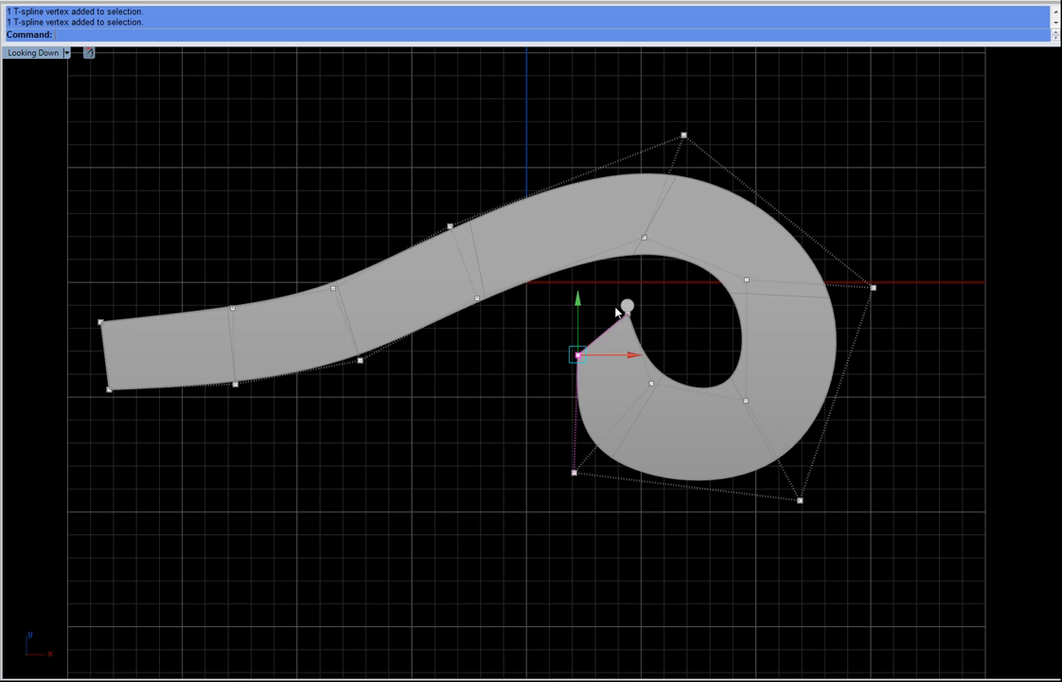
{"action": "left_click_drag", "start_coordinate": [623, 306], "coordinate": [611, 305]}
Step: Extend the strip's left end and raise the top vertex to lengthen the scroll
{"action": "left_click_drag", "start_coordinate": [37, 212], "coordinate": [211, 544]}
{"action": "left_click_drag", "start_coordinate": [159, 304], "coordinate": [116, 303]}
{"action": "left_click", "coordinate": [246, 506]}
{"action": "left_click_drag", "start_coordinate": [308, 329], "coordinate": [439, 401]}
{"action": "left_click_drag", "start_coordinate": [413, 312], "coordinate": [418, 320]}
{"action": "left_click_drag", "start_coordinate": [451, 278], "coordinate": [501, 322]}
{"action": "left_click_drag", "start_coordinate": [523, 248], "coordinate": [528, 260]}
{"action": "left_click_drag", "start_coordinate": [657, 109], "coordinate": [716, 152]}
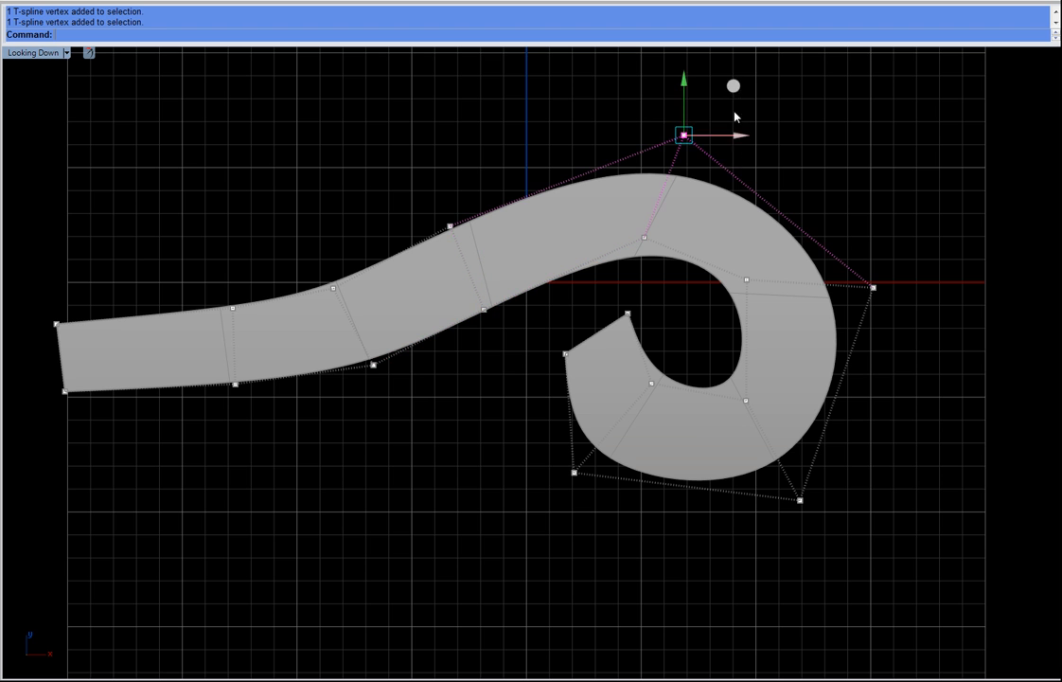
{"action": "mouse_move", "coordinate": [730, 89]}
{"action": "left_mouse_down"}
{"action": "mouse_move", "coordinate": [726, 73]}
{"action": "mouse_move", "coordinate": [728, 82]}
{"action": "left_mouse_up"}
{"action": "left_click_drag", "start_coordinate": [841, 202], "coordinate": [932, 372]}
{"action": "left_click_drag", "start_coordinate": [923, 238], "coordinate": [930, 221]}
Step: Fine-tune the spiral's lower vertices and switch to a maximized perspective view
{"action": "scroll", "coordinate": [867, 481], "scroll_direction": "down", "scroll_amount": 4}
{"action": "right_click_drag", "start_coordinate": [906, 473], "coordinate": [756, 388]}
{"action": "scroll", "coordinate": [419, 372], "scroll_direction": "up", "scroll_amount": 2}
{"action": "left_click_drag", "start_coordinate": [569, 425], "coordinate": [569, 425]}
{"action": "left_click_drag", "start_coordinate": [602, 334], "coordinate": [611, 333]}
{"action": "left_click", "coordinate": [501, 360]}
{"action": "key", "text": "Escape"}
{"action": "right_click_drag", "start_coordinate": [635, 452], "coordinate": [665, 470]}
{"action": "double_click", "coordinate": [50, 53]}
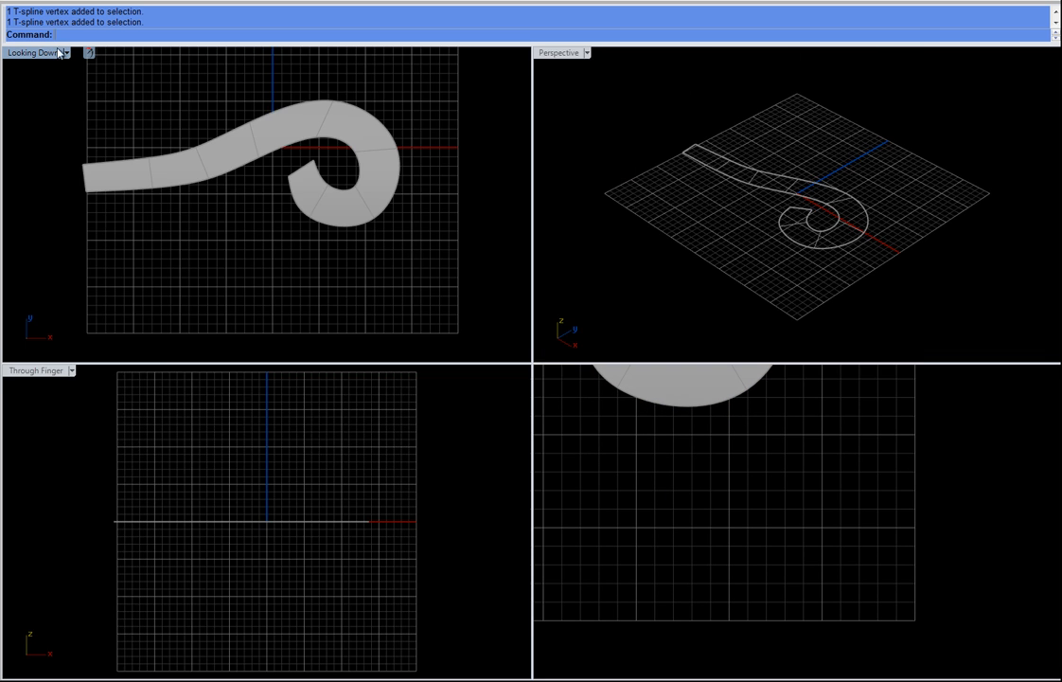
{"action": "double_click", "coordinate": [559, 50]}
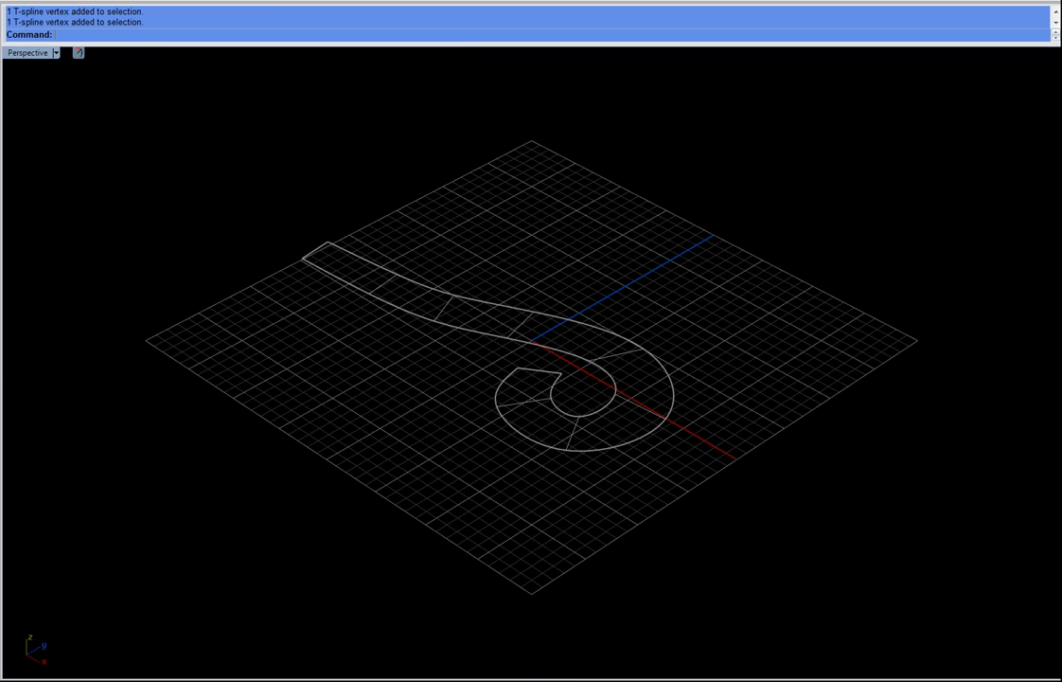
Step: Switch the strip to smooth display mode
{"action": "key", "text": "ctrl+alt+s"}
{"action": "mouse_move", "coordinate": [407, 329]}
{"action": "right_mouse_down"}
{"action": "mouse_move", "coordinate": [580, 373]}
{"action": "mouse_move", "coordinate": [587, 340]}
{"action": "mouse_move", "coordinate": [659, 384]}
{"action": "mouse_move", "coordinate": [580, 351]}
{"action": "mouse_move", "coordinate": [555, 375]}
{"action": "mouse_move", "coordinate": [727, 475]}
{"action": "mouse_move", "coordinate": [576, 399]}
{"action": "mouse_move", "coordinate": [695, 413]}
{"action": "mouse_move", "coordinate": [122, 433]}
{"action": "right_mouse_up"}
{"action": "scroll", "coordinate": [587, 340], "scroll_direction": "up", "scroll_amount": 4}
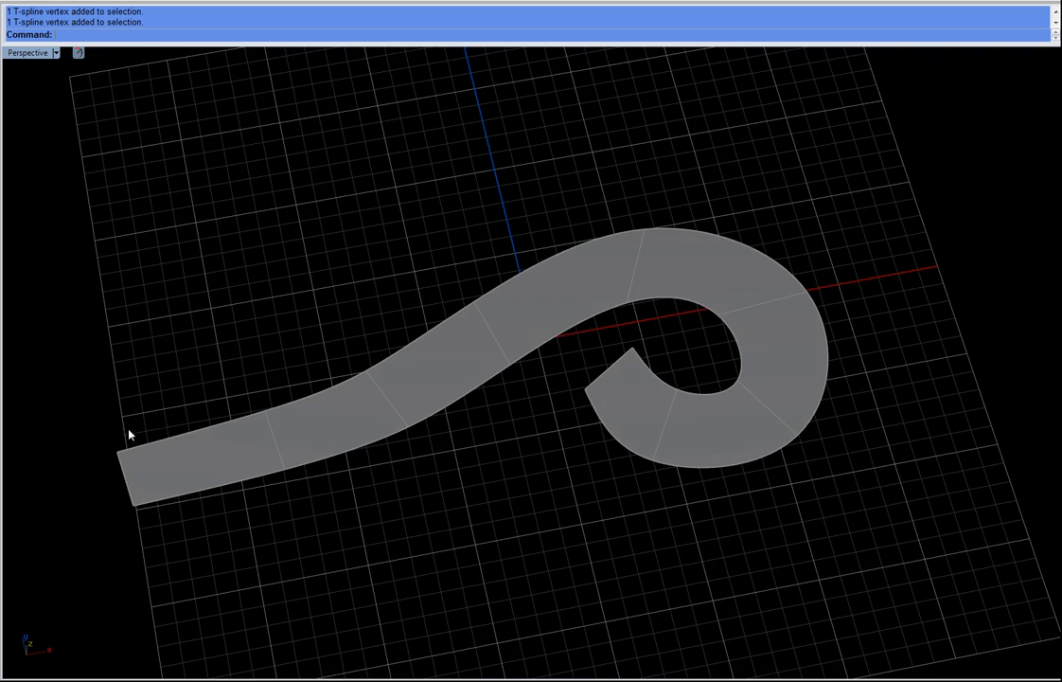
Step: Select the smoothed strip surface and thicken it into a solid scroll
{"action": "right_click_drag", "start_coordinate": [544, 478], "coordinate": [606, 511]}
{"action": "right_click_drag", "start_coordinate": [617, 438], "coordinate": [621, 508]}
{"action": "scroll", "coordinate": [629, 408], "scroll_direction": "up", "scroll_amount": 3}
{"action": "left_click", "coordinate": [607, 338]}
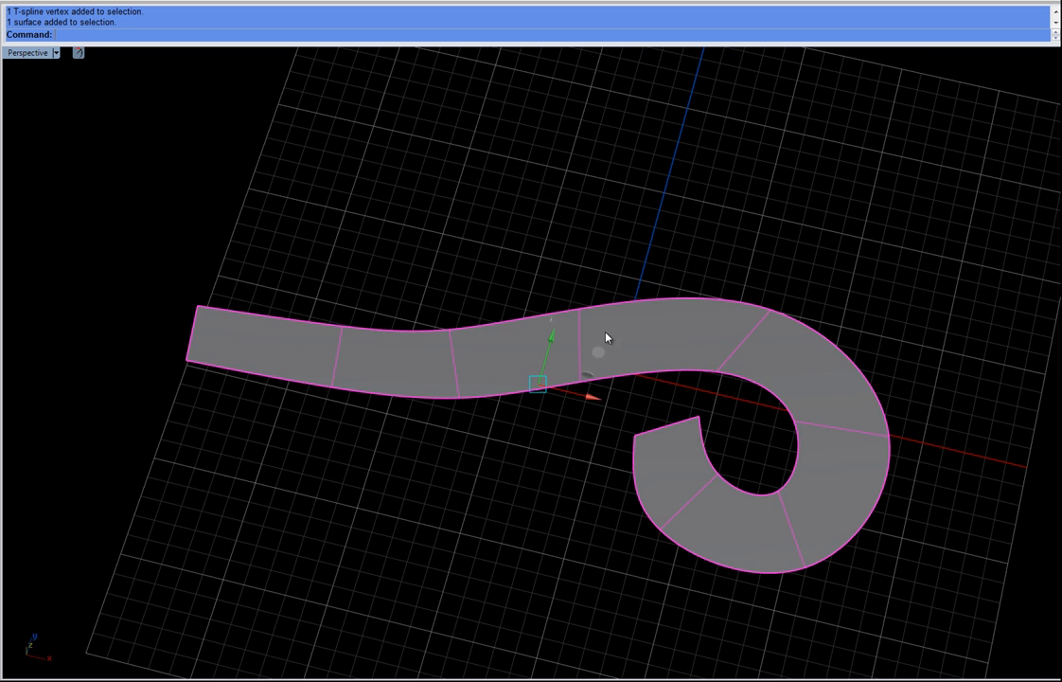
{"action": "right_click_drag", "start_coordinate": [417, 467], "coordinate": [328, 298]}
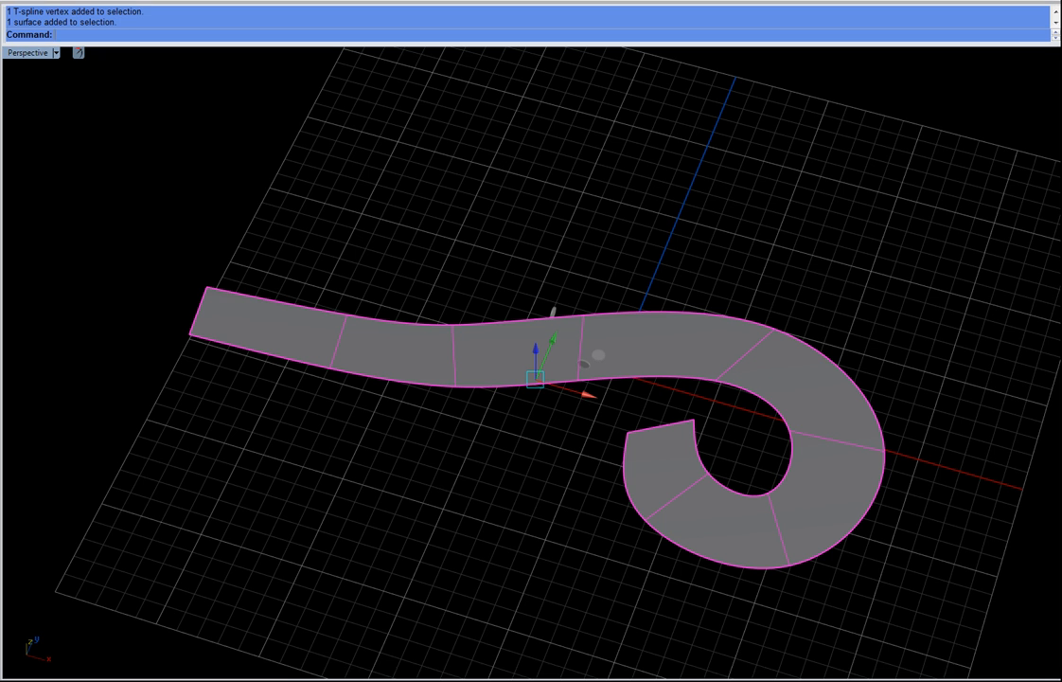
{"action": "key", "text": "Return"}
{"action": "right_click_drag", "start_coordinate": [433, 246], "coordinate": [433, 141]}
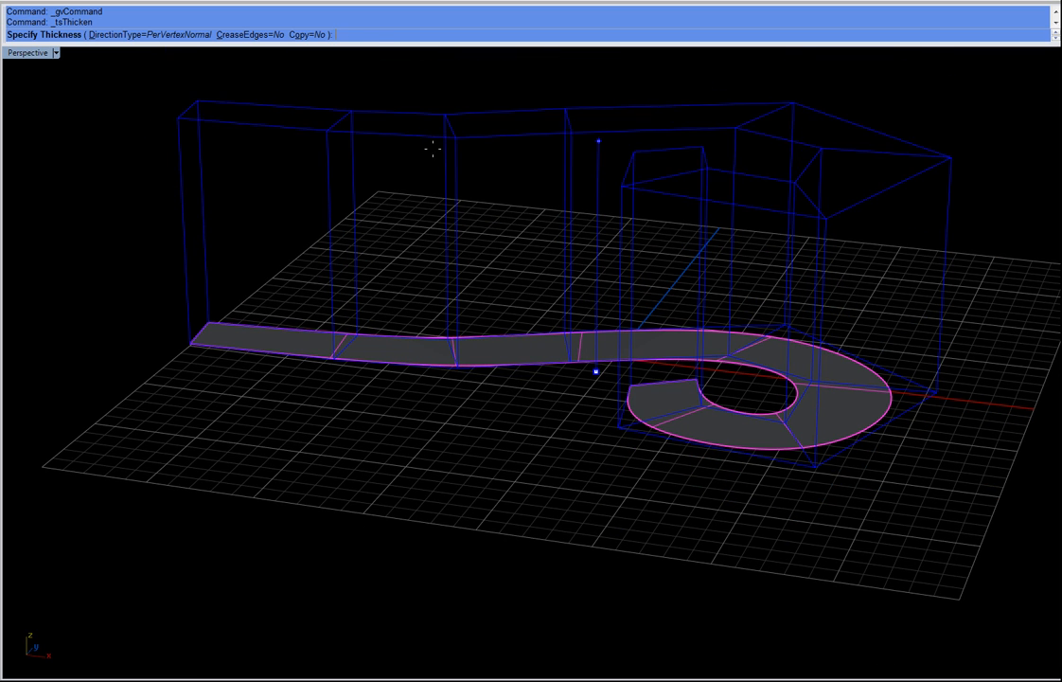
{"action": "left_click", "coordinate": [360, 315]}
{"action": "key", "text": "Escape"}
Step: Orbit around the thickened scroll and examine the faces on the spiral's outer curve
{"action": "right_click_drag", "start_coordinate": [776, 166], "coordinate": [668, 441]}
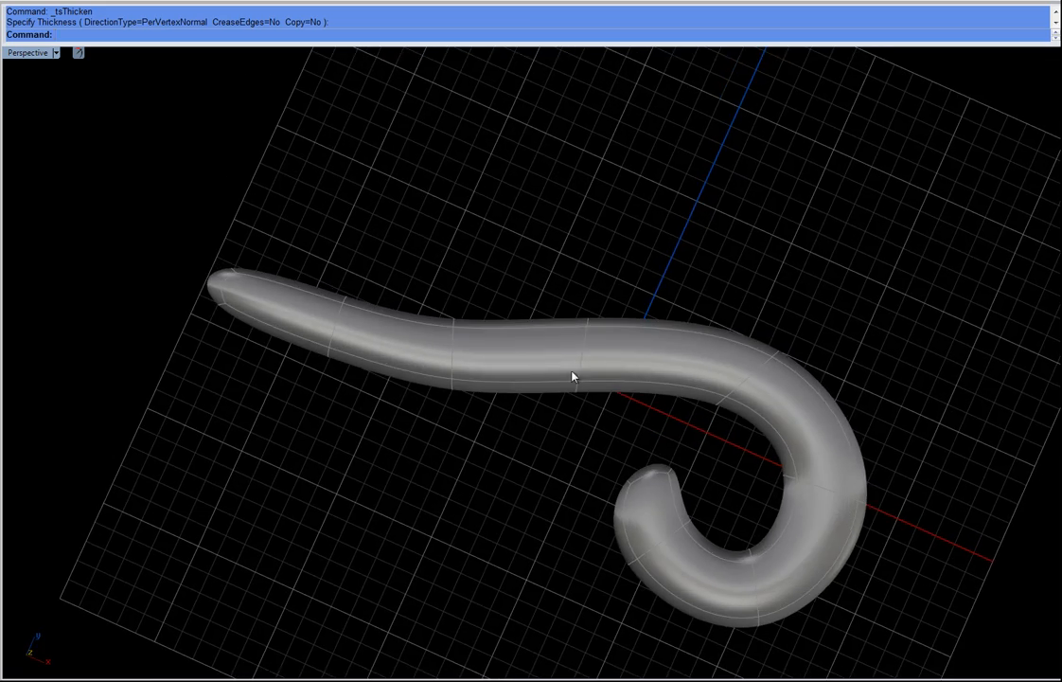
{"action": "right_click_drag", "start_coordinate": [798, 395], "coordinate": [801, 328]}
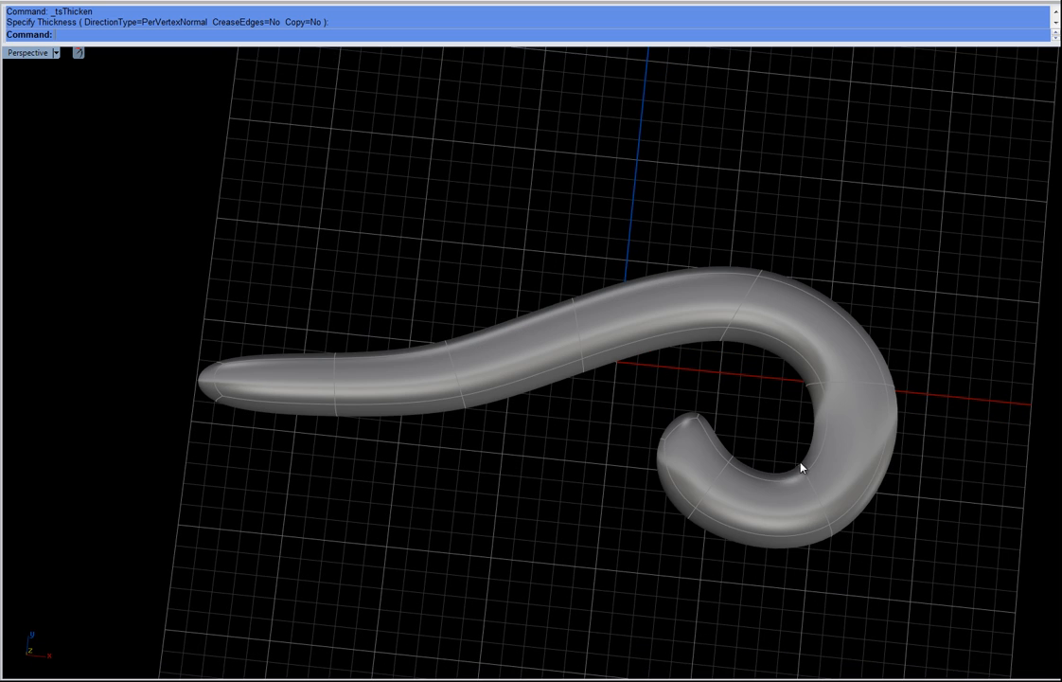
{"action": "right_click_drag", "start_coordinate": [800, 467], "coordinate": [734, 462]}
{"action": "scroll", "coordinate": [743, 315], "scroll_direction": "up", "scroll_amount": 5}
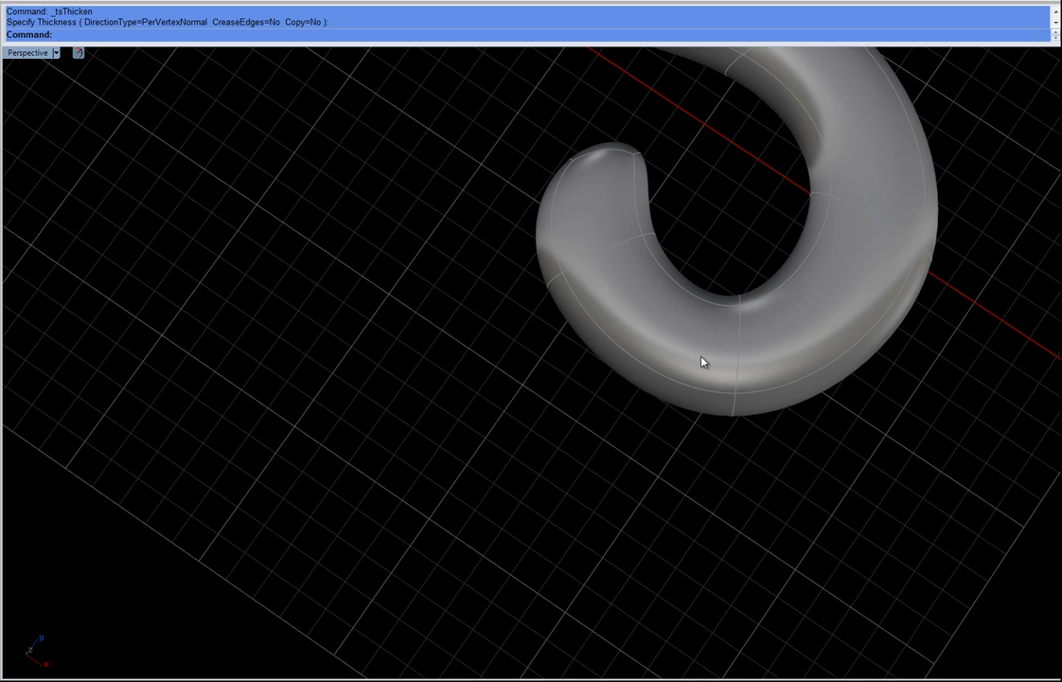
{"action": "left_click", "coordinate": [663, 392]}
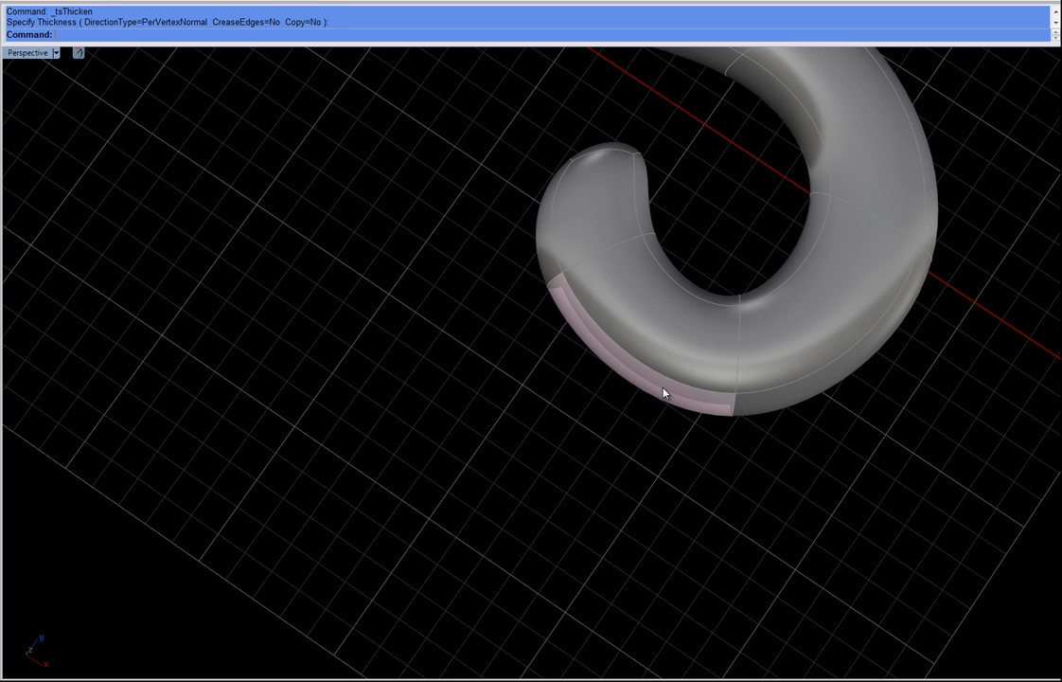
{"action": "left_click_drag", "start_coordinate": [636, 345], "coordinate": [626, 358]}
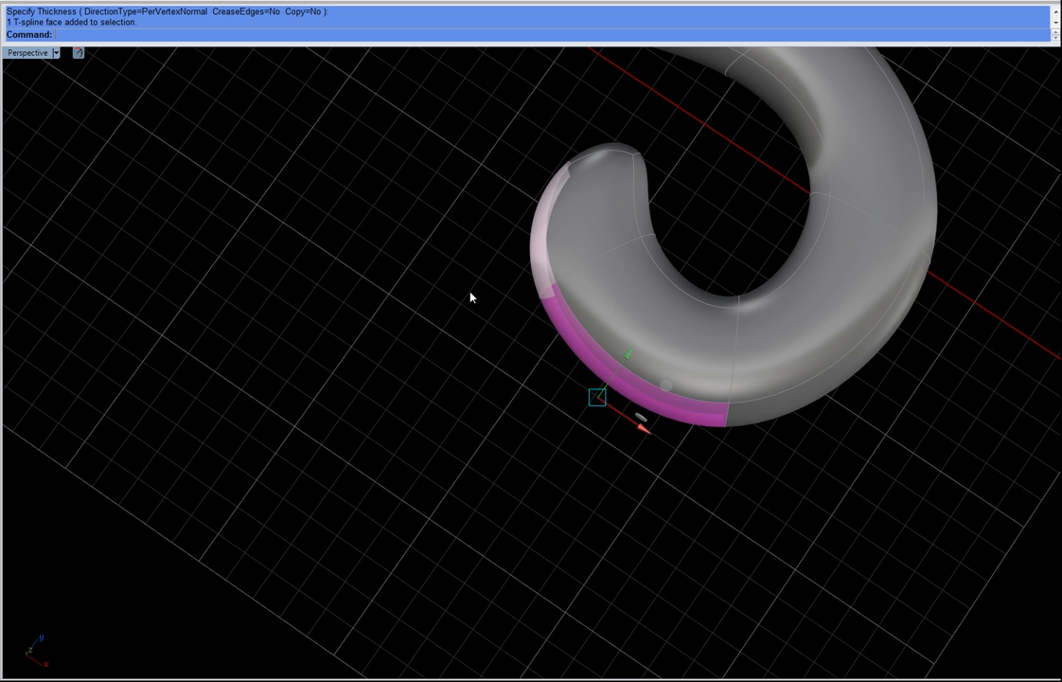
{"action": "left_click", "coordinate": [448, 266]}
Step: Select an edge on the spiral's outer curve and scale it slightly
{"action": "left_click_drag", "start_coordinate": [451, 263], "coordinate": [575, 320]}
{"action": "left_click_drag", "start_coordinate": [552, 280], "coordinate": [548, 309]}
{"action": "left_click_drag", "start_coordinate": [683, 477], "coordinate": [801, 391]}
{"action": "left_click_drag", "start_coordinate": [798, 495], "coordinate": [823, 498]}
{"action": "left_click", "coordinate": [960, 414]}
{"action": "scroll", "coordinate": [815, 366], "scroll_direction": "down", "scroll_amount": 4}
{"action": "right_click_drag", "start_coordinate": [815, 367], "coordinate": [1000, 303]}
{"action": "left_click_drag", "start_coordinate": [916, 431], "coordinate": [919, 433]}
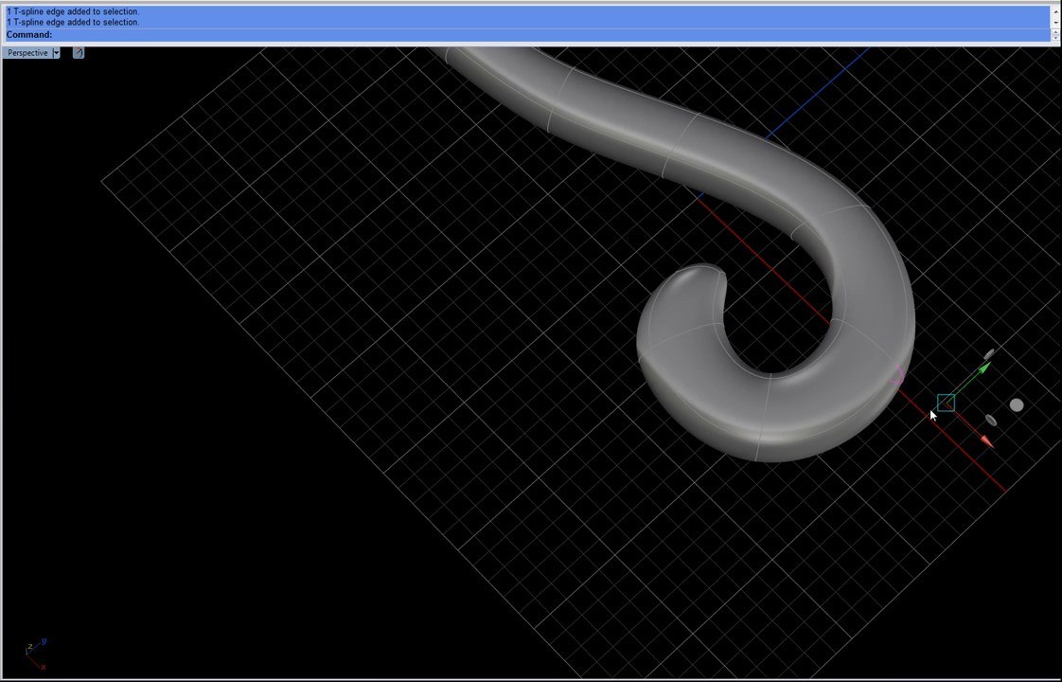
{"action": "left_click_drag", "start_coordinate": [1019, 404], "coordinate": [1036, 411]}
{"action": "left_click", "coordinate": [852, 484]}
Step: Inspect the thickened scroll's shape from above and in perspective
{"action": "right_click_drag", "start_coordinate": [654, 370], "coordinate": [671, 318]}
{"action": "right_click_drag", "start_coordinate": [678, 276], "coordinate": [603, 478], "text": "shift"}
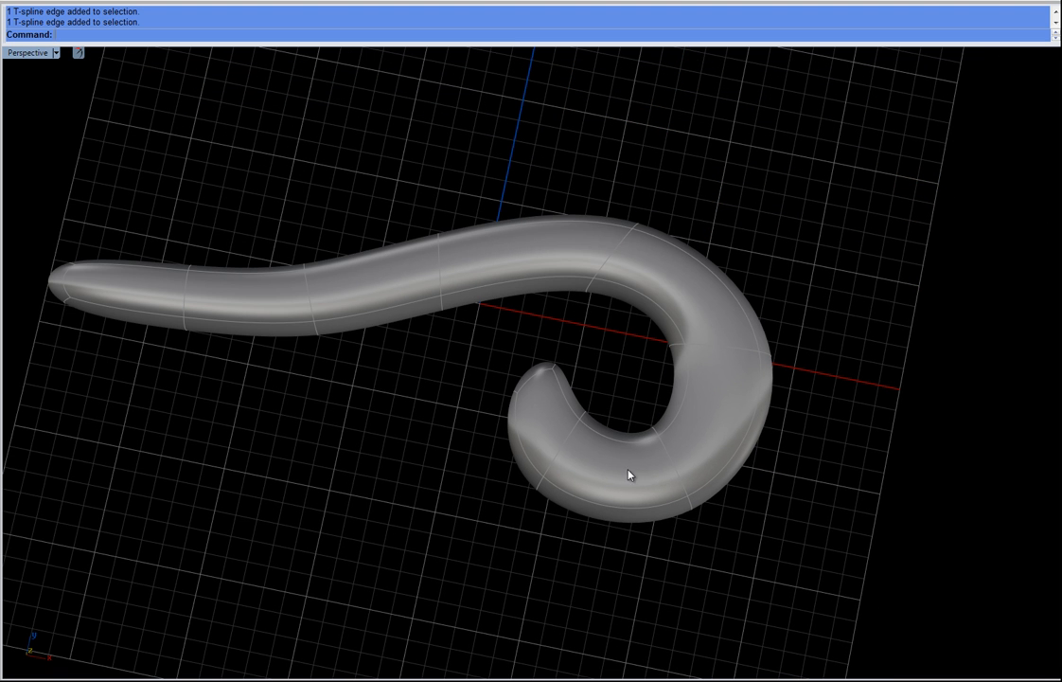
{"action": "left_click_drag", "start_coordinate": [608, 314], "coordinate": [617, 314]}
{"action": "left_click_drag", "start_coordinate": [655, 240], "coordinate": [681, 245]}
{"action": "left_click_drag", "start_coordinate": [566, 180], "coordinate": [674, 257]}
{"action": "left_click_drag", "start_coordinate": [709, 149], "coordinate": [709, 139]}
{"action": "left_click", "coordinate": [841, 236]}
{"action": "mouse_move", "coordinate": [411, 242]}
{"action": "right_mouse_down"}
{"action": "mouse_move", "coordinate": [418, 289]}
{"action": "mouse_move", "coordinate": [425, 236]}
{"action": "right_mouse_up"}
{"action": "scroll", "coordinate": [425, 236], "scroll_direction": "down", "scroll_amount": 2}
{"action": "scroll", "coordinate": [427, 236], "scroll_direction": "down", "scroll_amount": 2}
{"action": "right_click_drag", "start_coordinate": [621, 384], "coordinate": [552, 311]}
{"action": "left_click_drag", "start_coordinate": [552, 311], "coordinate": [690, 323]}
{"action": "left_click", "coordinate": [716, 344]}
{"action": "right_click_drag", "start_coordinate": [423, 439], "coordinate": [549, 407]}
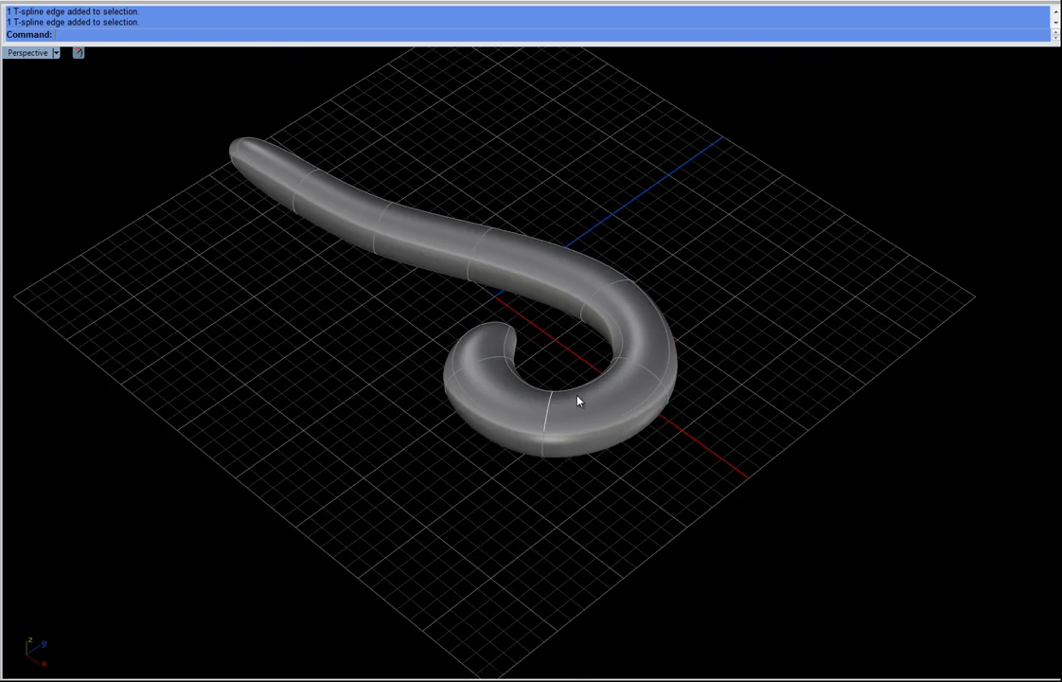
Step: Select an edge at the spiral's lower outer curve and scale it outward
{"action": "scroll", "coordinate": [549, 407], "scroll_direction": "up", "scroll_amount": 2}
{"action": "right_click_drag", "start_coordinate": [443, 418], "coordinate": [545, 471]}
{"action": "scroll", "coordinate": [588, 409], "scroll_direction": "up", "scroll_amount": 2}
{"action": "left_click_drag", "start_coordinate": [669, 498], "coordinate": [670, 499]}
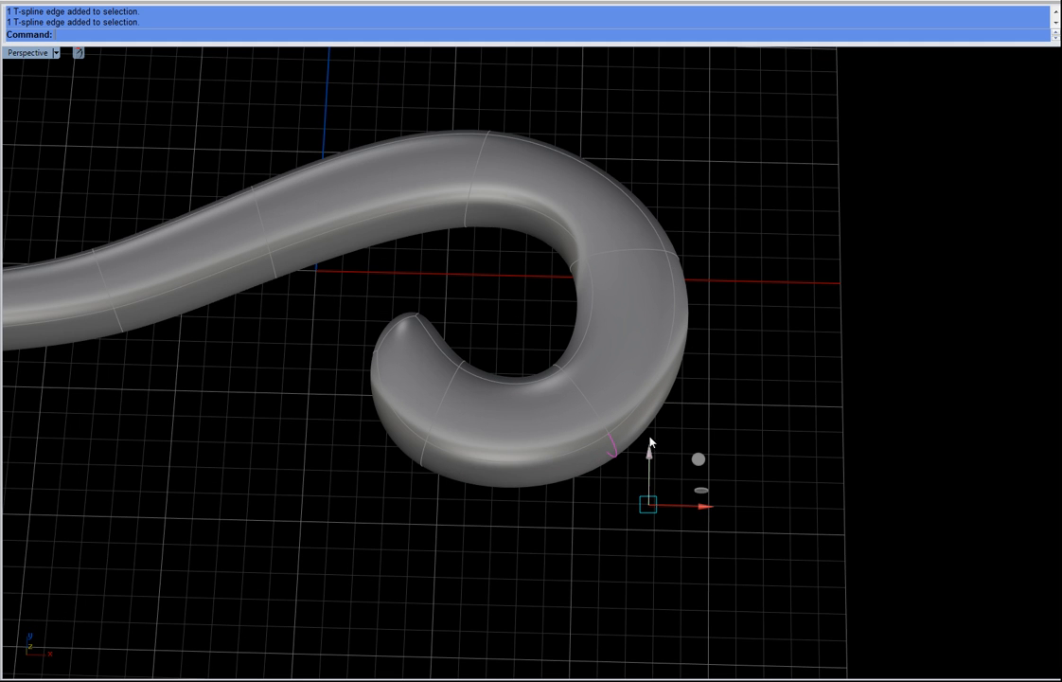
{"action": "left_click_drag", "start_coordinate": [699, 461], "coordinate": [763, 377]}
{"action": "left_click", "coordinate": [358, 625]}
{"action": "right_click_drag", "start_coordinate": [358, 626], "coordinate": [630, 483]}
{"action": "scroll", "coordinate": [405, 530], "scroll_direction": "down", "scroll_amount": 2}
{"action": "right_click_drag", "start_coordinate": [613, 413], "coordinate": [585, 502]}
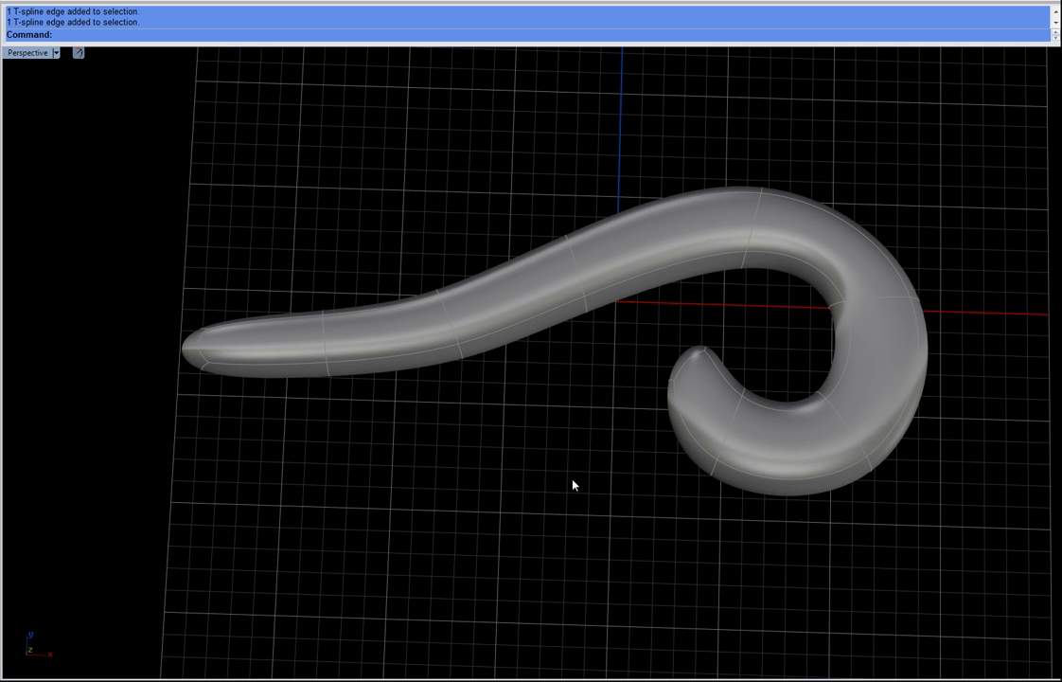
Step: Select the ring of cross edges along the scroll and insert an edge loop at their midpoints
{"action": "left_click", "coordinate": [451, 317]}
{"action": "right_click_drag", "start_coordinate": [470, 375], "coordinate": [549, 370]}
{"action": "key", "text": "r"}
{"action": "right_click_drag", "start_coordinate": [432, 405], "coordinate": [451, 390]}
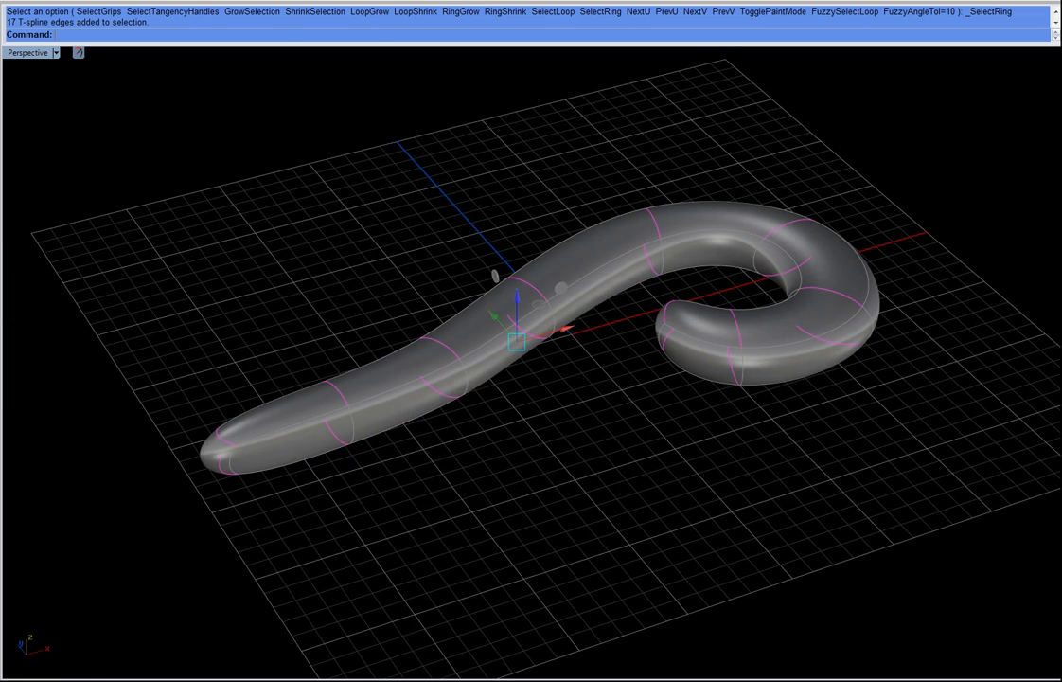
{"action": "key", "text": "i"}
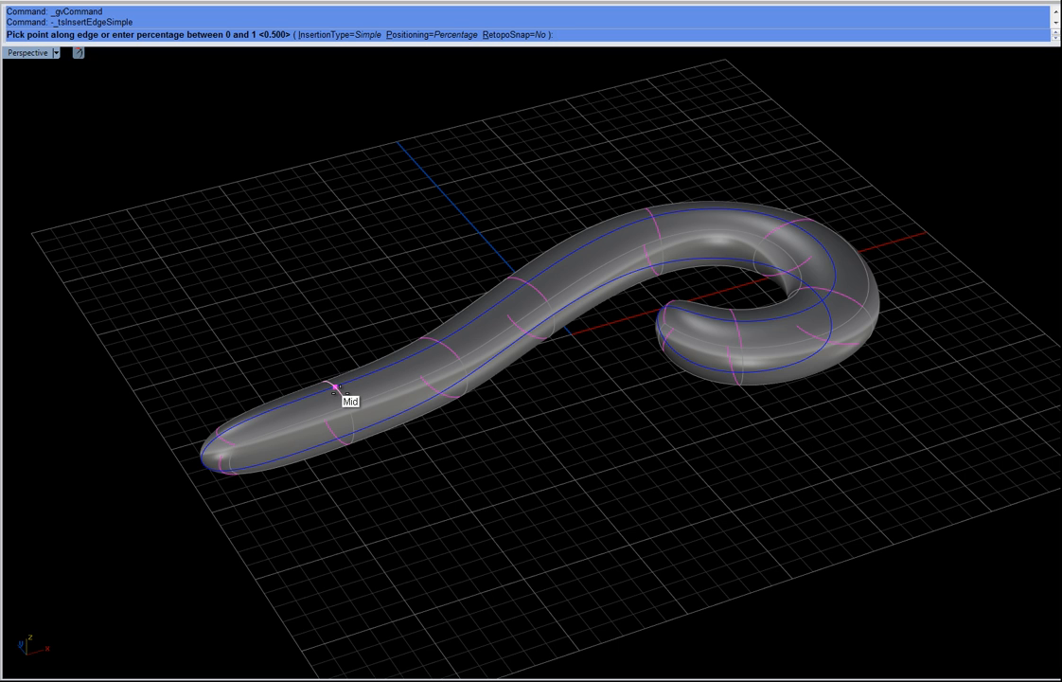
{"action": "left_click", "coordinate": [337, 389]}
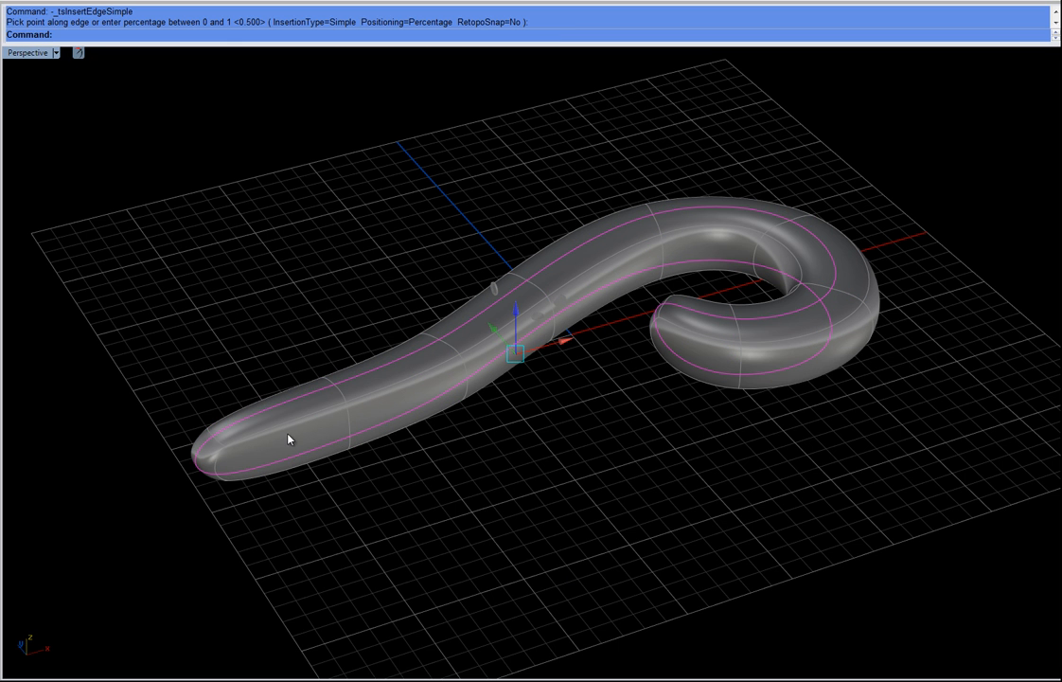
Step: Insert further edge loops at the midpoints on both sides of the new centre loop, with BothSides on
{"action": "right_click_drag", "start_coordinate": [486, 445], "coordinate": [614, 445]}
{"action": "right_click_drag", "start_coordinate": [595, 409], "coordinate": [481, 500]}
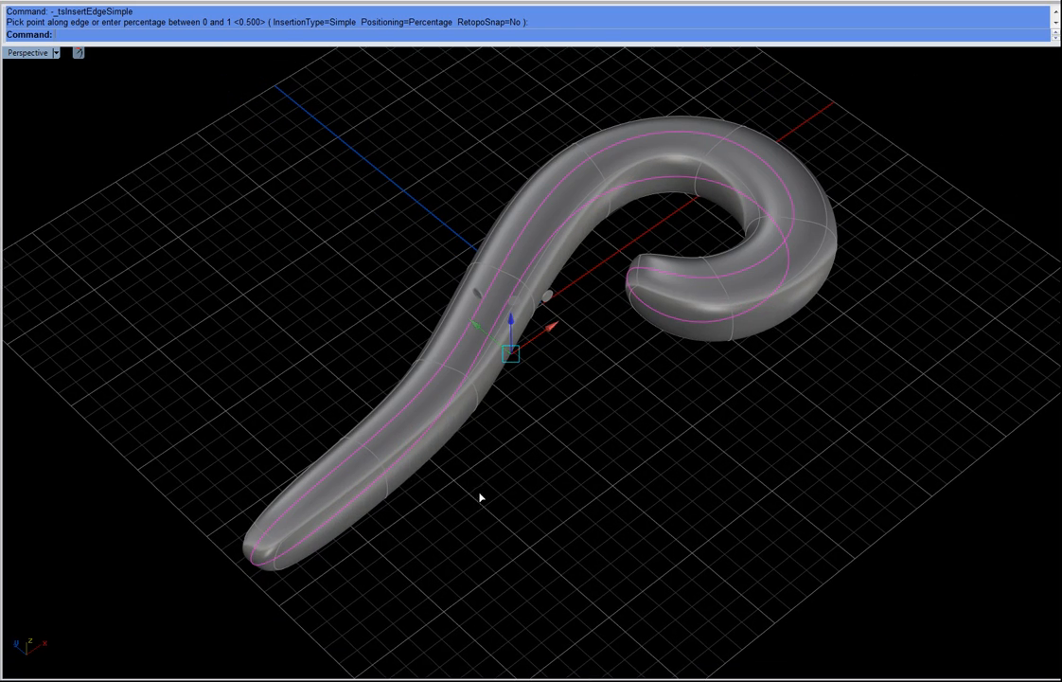
{"action": "right_click", "coordinate": [450, 452]}
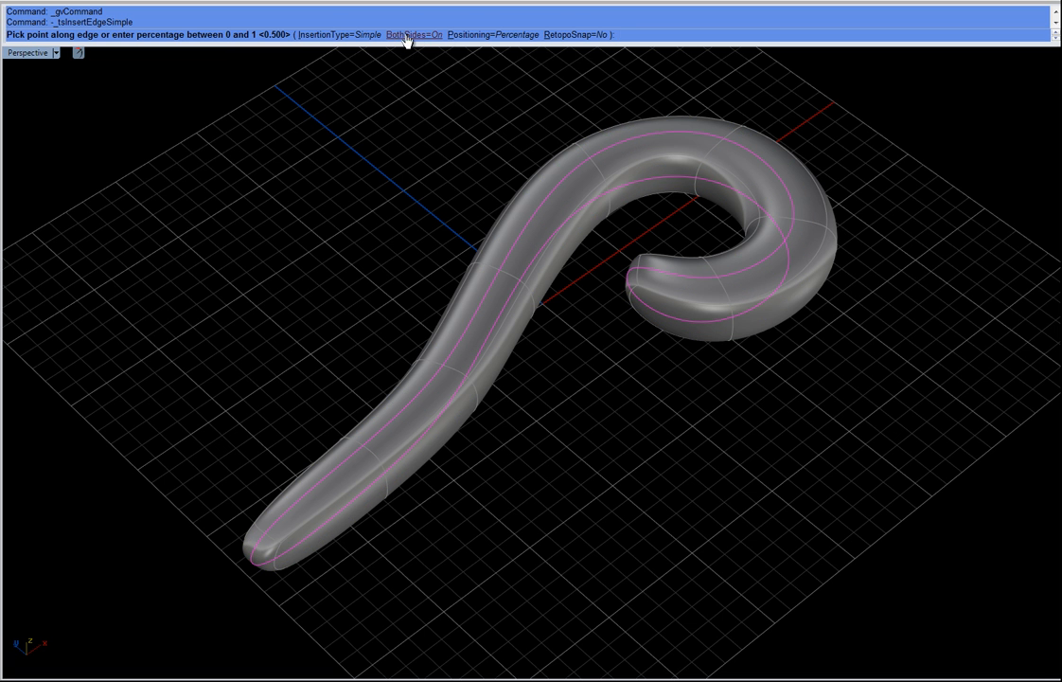
{"action": "scroll", "coordinate": [445, 365], "scroll_direction": "up", "scroll_amount": 3}
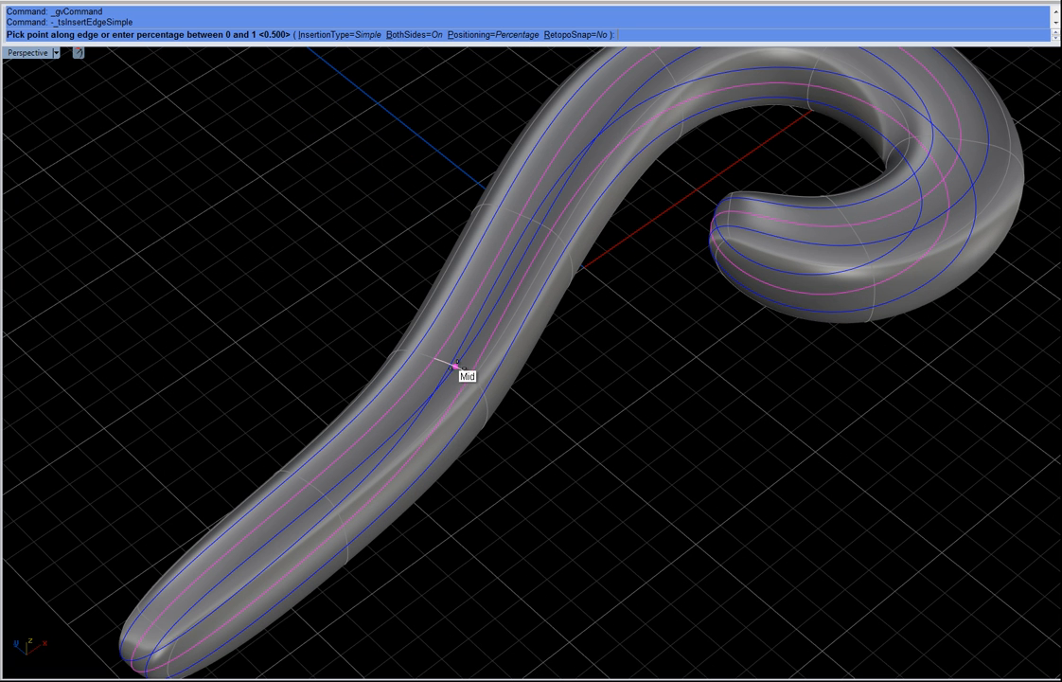
{"action": "left_click", "coordinate": [455, 365]}
{"action": "right_click", "coordinate": [757, 484]}
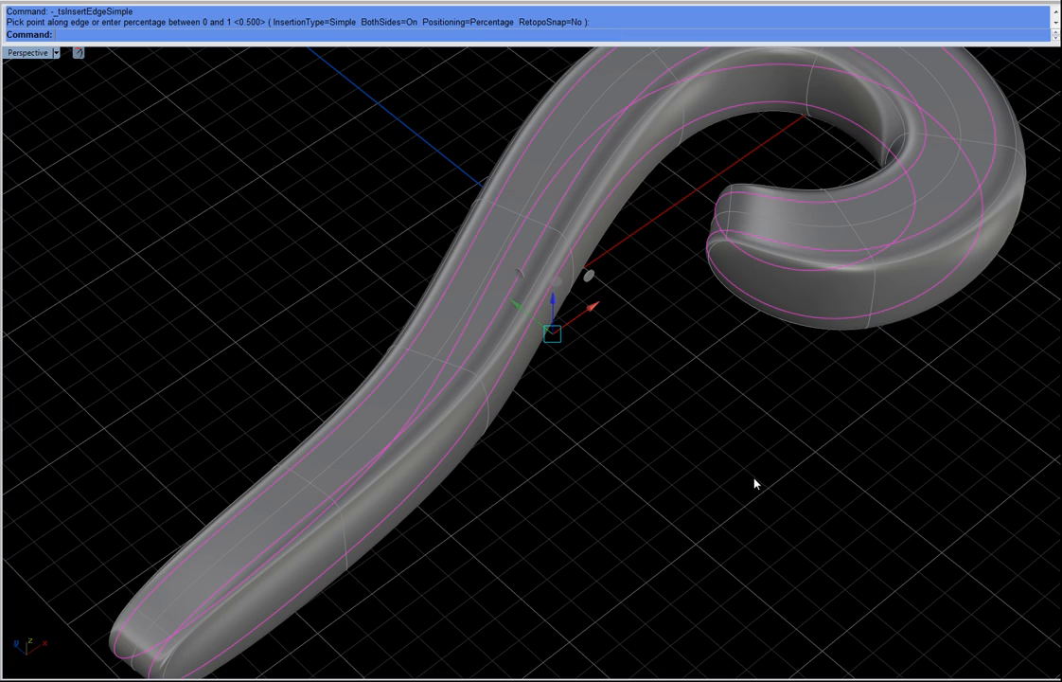
Step: Select the centre edge loop running along the scroll's top and raise it to form a ridge
{"action": "scroll", "coordinate": [732, 503], "scroll_direction": "down", "scroll_amount": 3}
{"action": "right_click_drag", "start_coordinate": [711, 517], "coordinate": [733, 514]}
{"action": "right_click_drag", "start_coordinate": [463, 483], "coordinate": [410, 463]}
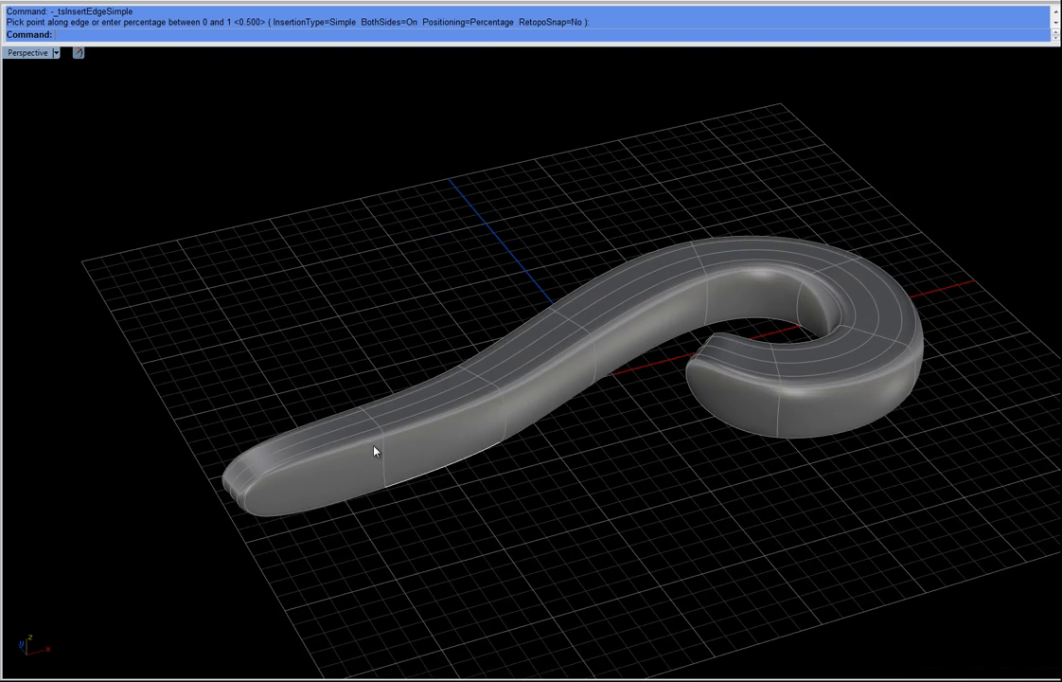
{"action": "scroll", "coordinate": [410, 463], "scroll_direction": "up", "scroll_amount": 3}
{"action": "left_click", "coordinate": [310, 447]}
{"action": "left_click", "coordinate": [531, 368], "text": "shift"}
{"action": "left_click", "coordinate": [730, 248], "text": "shift"}
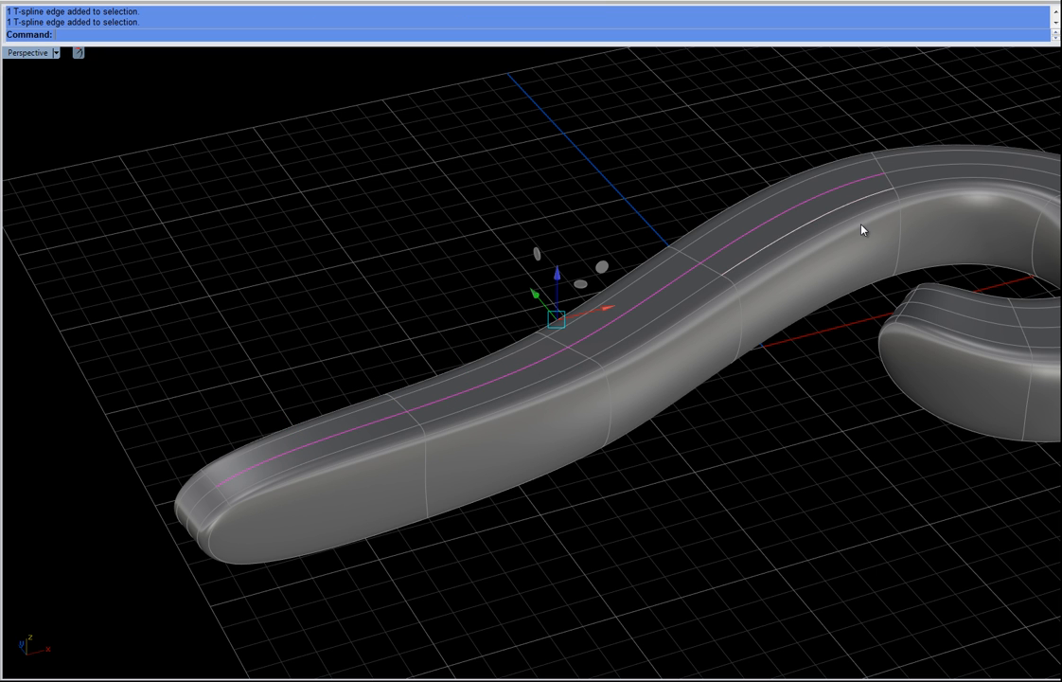
{"action": "right_click_drag", "start_coordinate": [987, 200], "coordinate": [831, 221]}
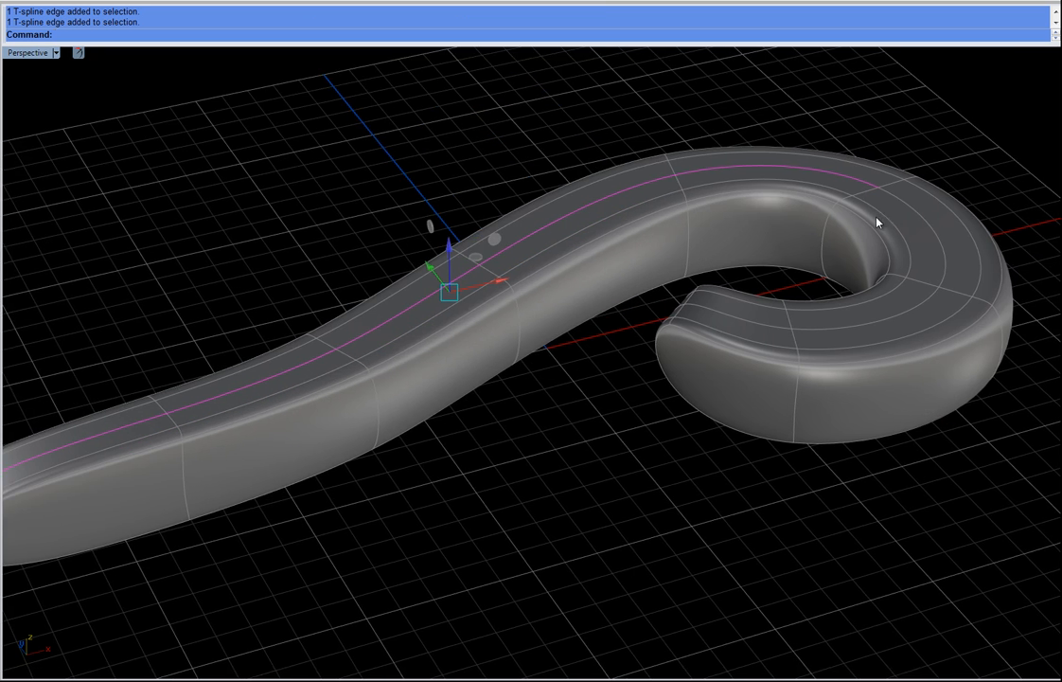
{"action": "left_click", "coordinate": [933, 224], "text": "shift"}
{"action": "left_click", "coordinate": [913, 310], "text": "shift"}
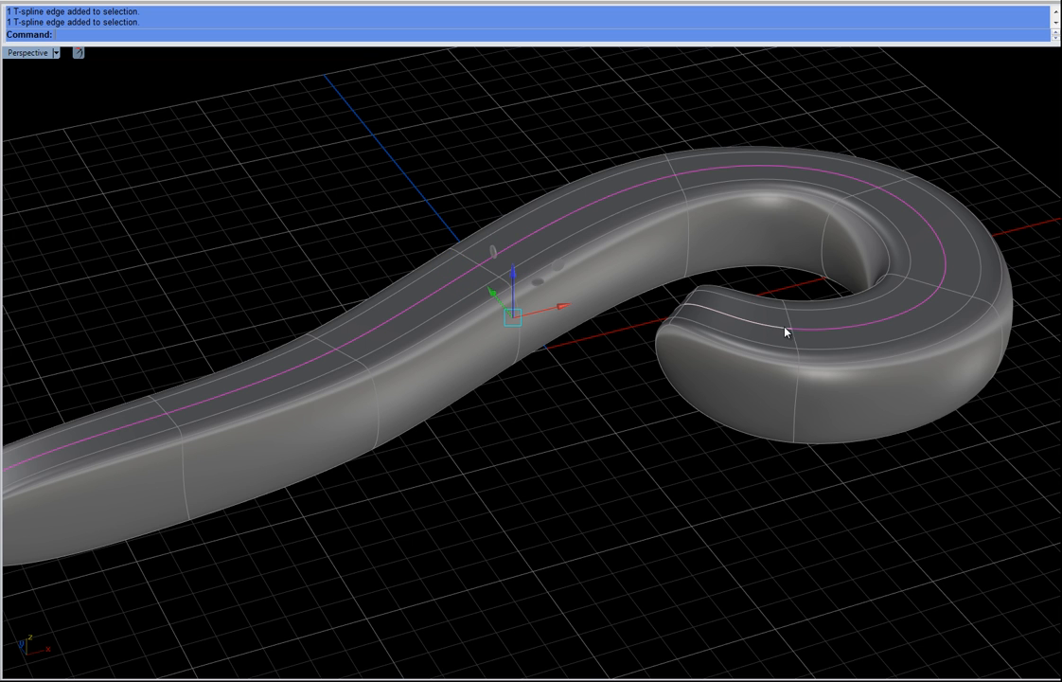
{"action": "left_click", "coordinate": [784, 331], "text": "shift"}
{"action": "right_click_drag", "start_coordinate": [866, 344], "coordinate": [713, 336]}
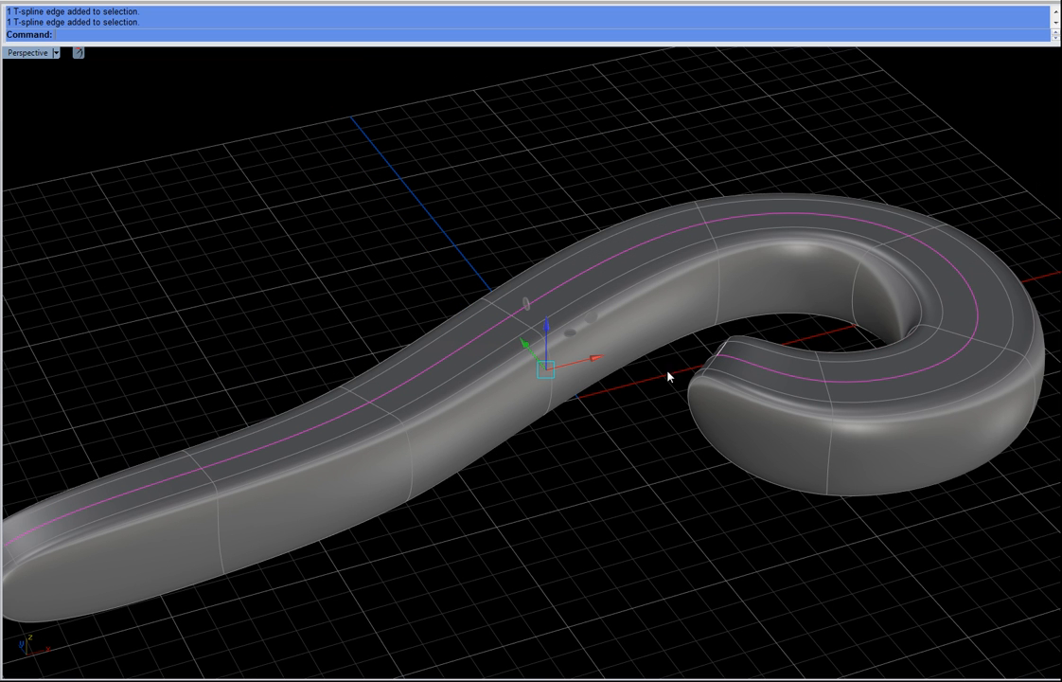
{"action": "left_click_drag", "start_coordinate": [546, 324], "coordinate": [544, 303]}
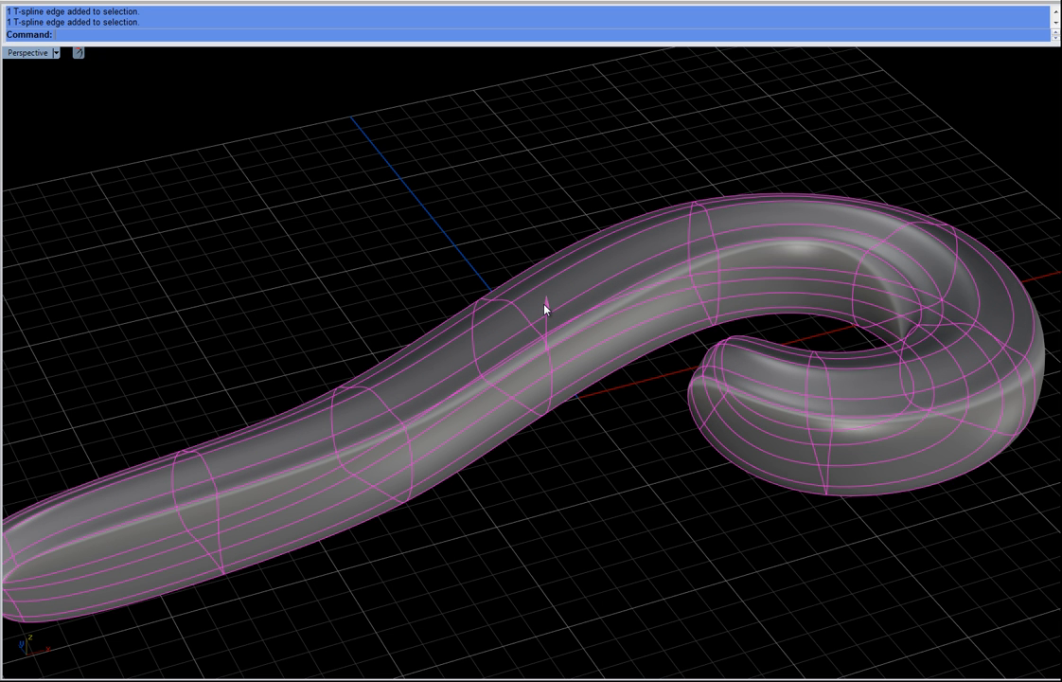
{"action": "right_click_drag", "start_coordinate": [742, 387], "coordinate": [814, 256]}
Step: Select the middle edges along both side walls of the scroll and nudge them vertically
{"action": "left_click", "coordinate": [810, 275]}
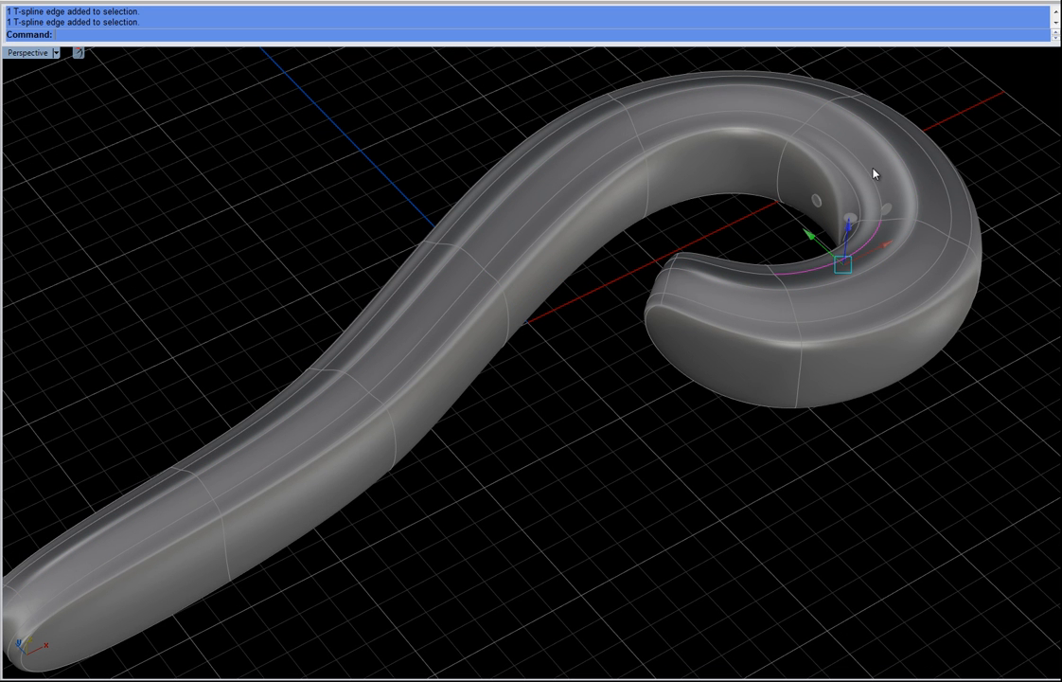
{"action": "left_click", "coordinate": [766, 114]}
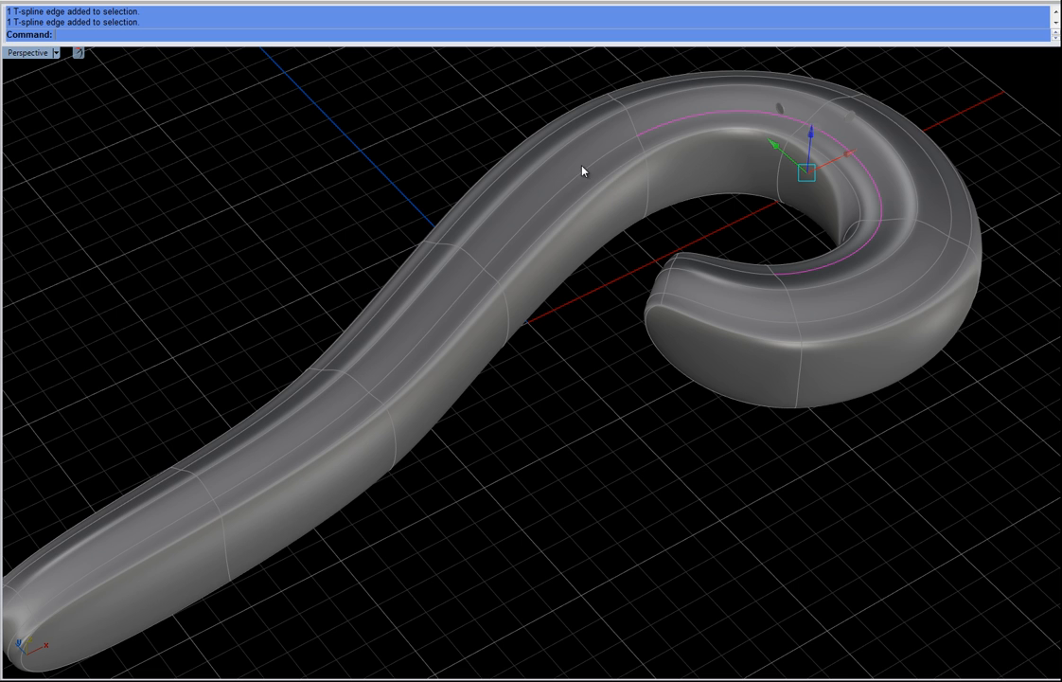
{"action": "left_click", "coordinate": [499, 254], "text": "shift"}
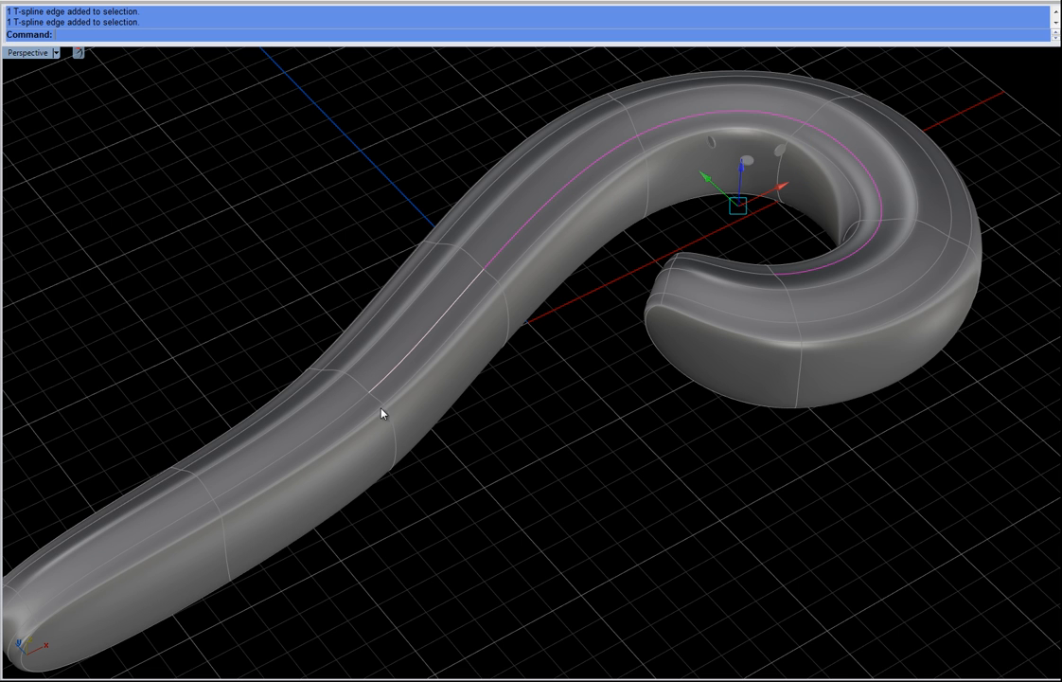
{"action": "left_click", "coordinate": [277, 465], "text": "shift"}
{"action": "right_click_drag", "start_coordinate": [601, 289], "coordinate": [791, 64]}
{"action": "right_click_drag", "start_coordinate": [483, 410], "coordinate": [451, 349]}
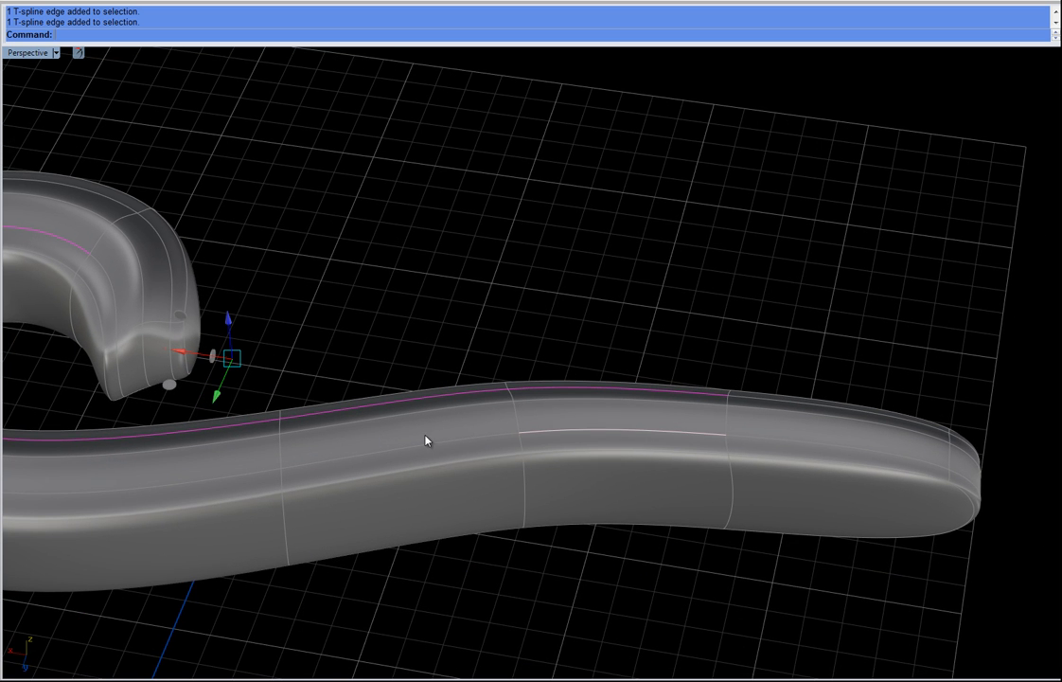
{"action": "right_click_drag", "start_coordinate": [356, 467], "coordinate": [490, 530]}
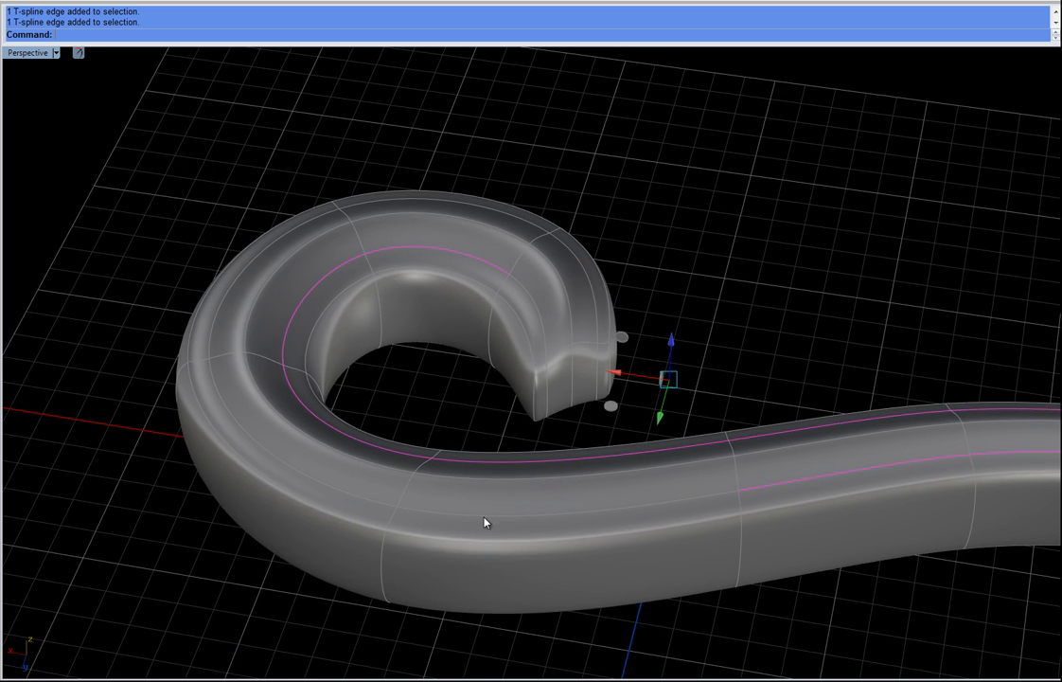
{"action": "double_click", "coordinate": [465, 516], "text": "shift"}
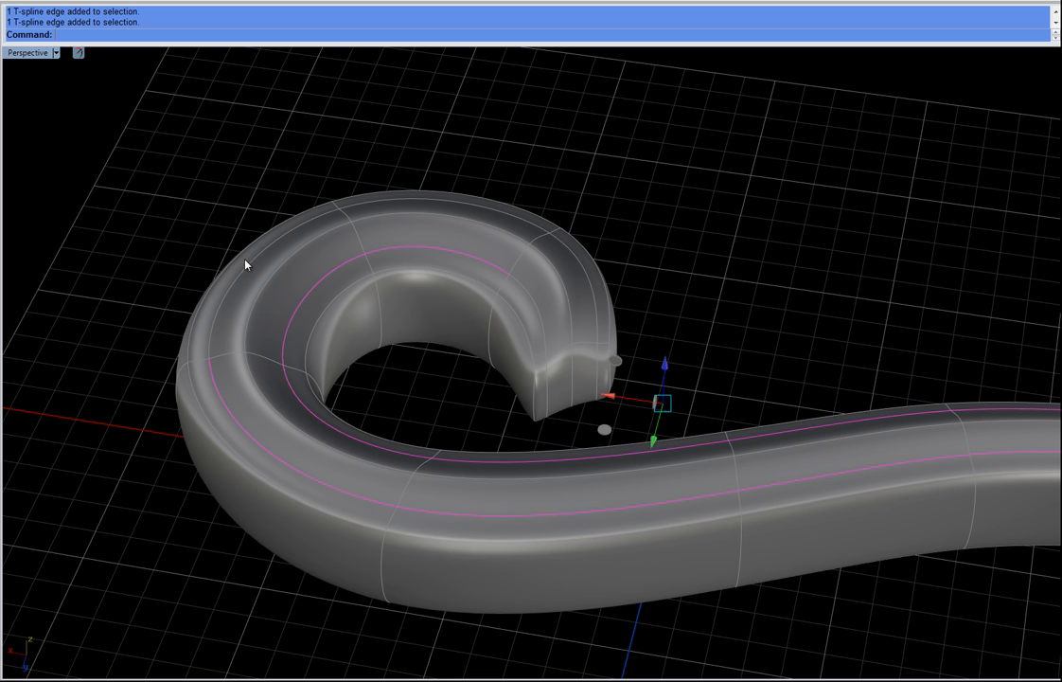
{"action": "double_click", "coordinate": [396, 202], "text": "shift"}
{"action": "right_click_drag", "start_coordinate": [486, 248], "coordinate": [512, 379]}
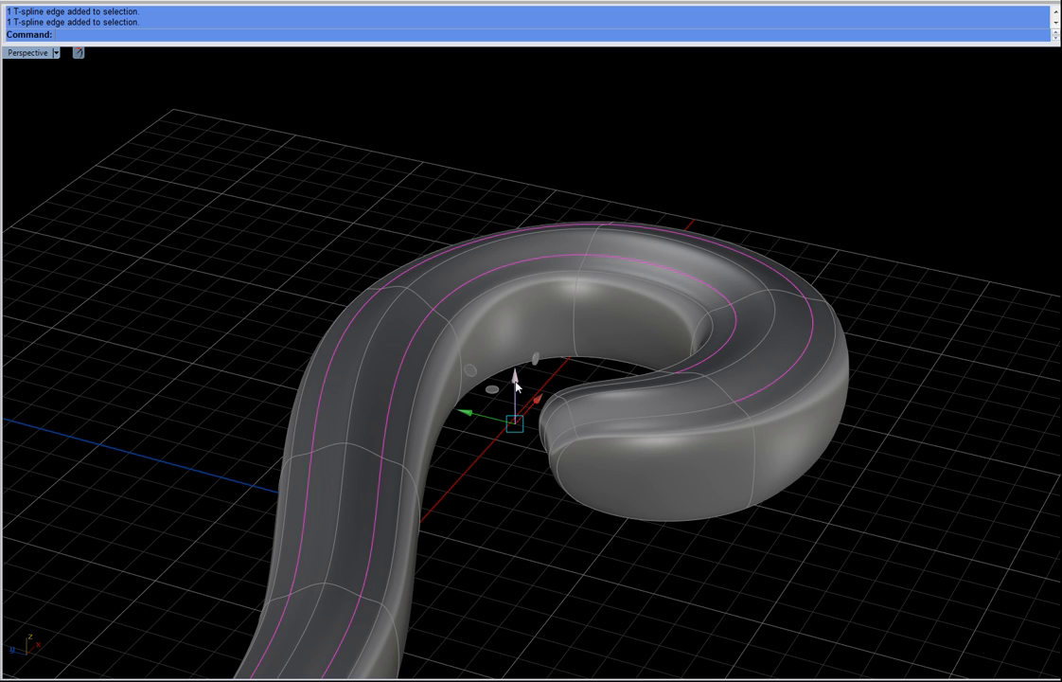
{"action": "left_click_drag", "start_coordinate": [516, 393], "coordinate": [516, 397]}
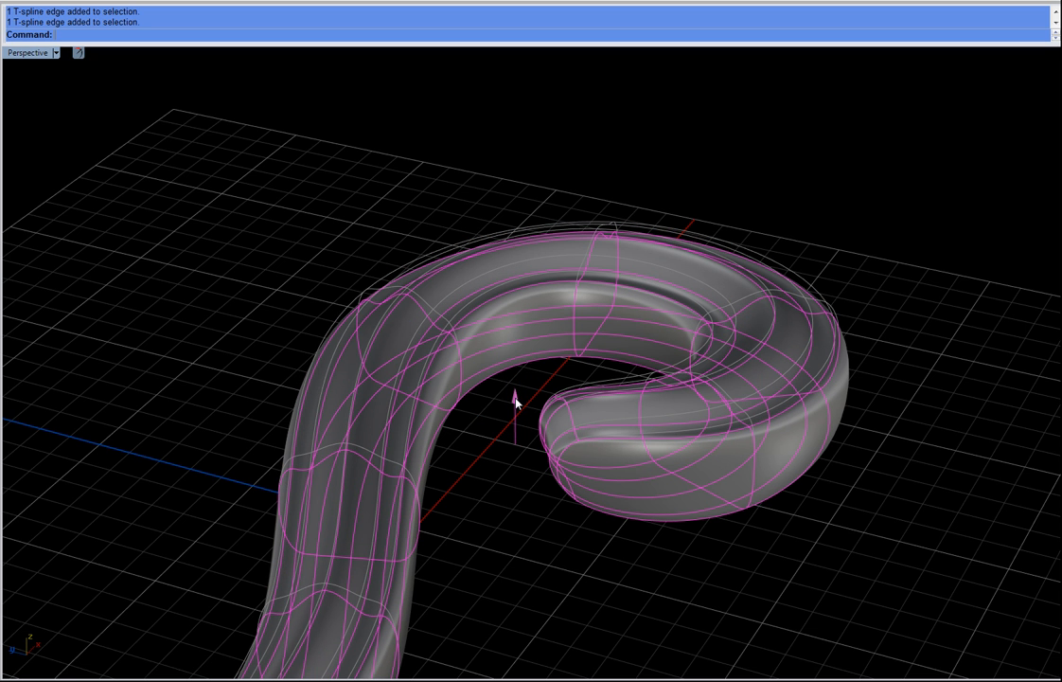
Step: Compare the scroll shape against the scroll band ring reference photo
{"action": "key", "text": "Escape"}
{"action": "right_click_drag", "start_coordinate": [517, 558], "coordinate": [493, 545]}
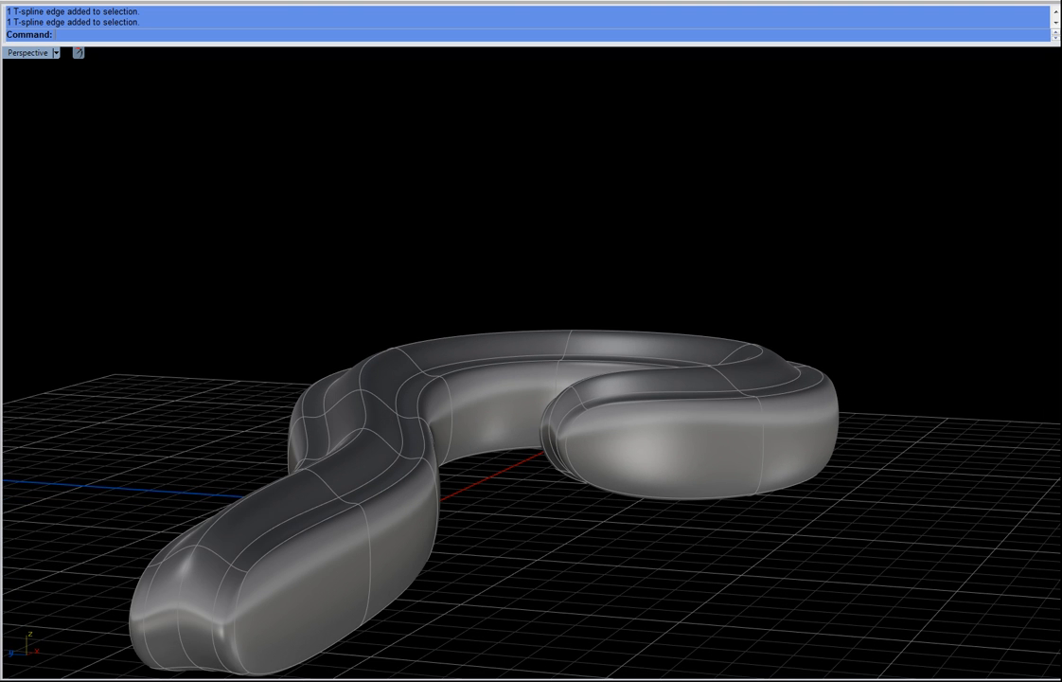
{"action": "left_click_drag", "start_coordinate": [0, 159], "coordinate": [163, 103]}
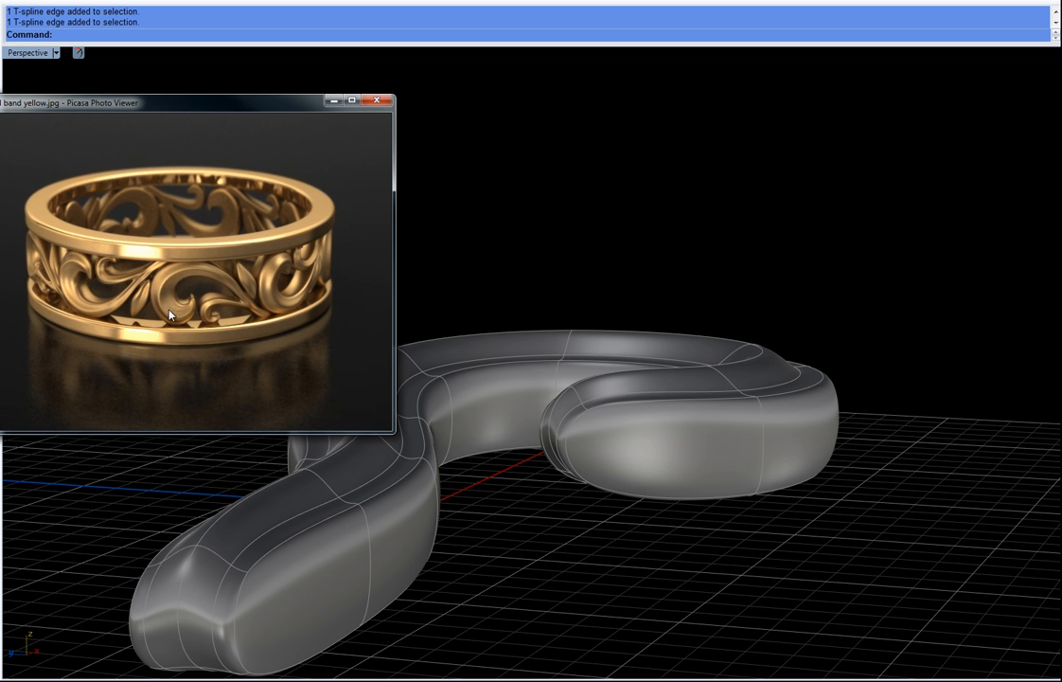
{"action": "left_click_drag", "start_coordinate": [288, 110], "coordinate": [0, 114]}
Step: Inspect the surface of the scroll's inner curl up close from several angles
{"action": "right_click_drag", "start_coordinate": [799, 310], "coordinate": [678, 450]}
{"action": "right_click_drag", "start_coordinate": [795, 417], "coordinate": [656, 419], "text": "shift"}
{"action": "right_click_drag", "start_coordinate": [683, 371], "coordinate": [706, 344]}
{"action": "scroll", "coordinate": [593, 399], "scroll_direction": "up", "scroll_amount": 5}
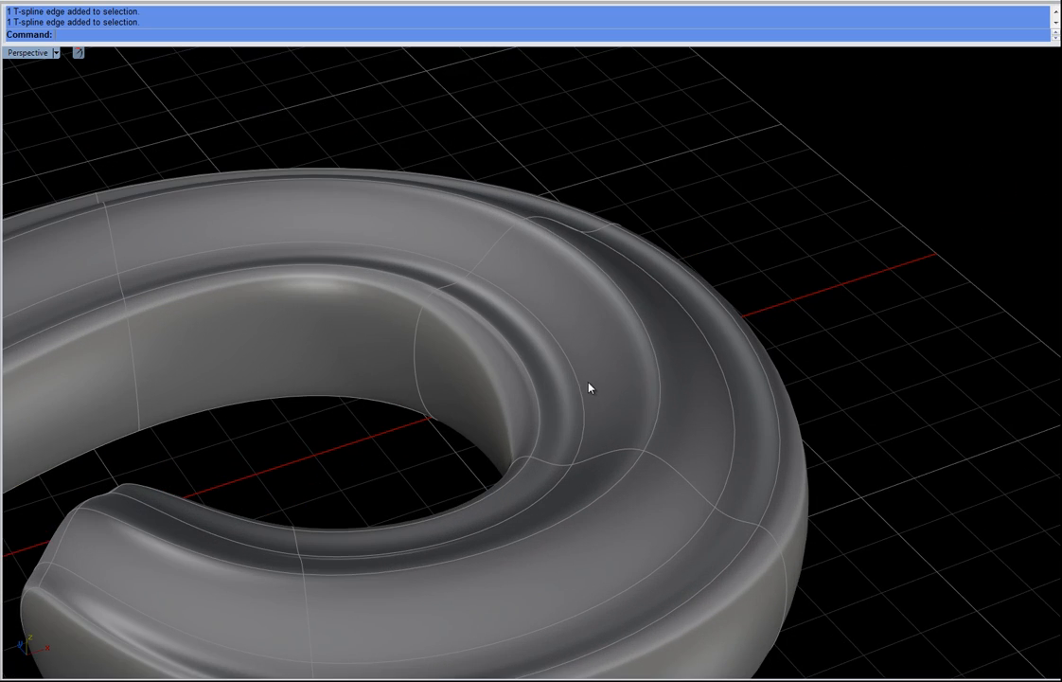
{"action": "mouse_move", "coordinate": [619, 363]}
{"action": "right_mouse_down"}
{"action": "mouse_move", "coordinate": [636, 370]}
{"action": "mouse_move", "coordinate": [625, 379]}
{"action": "right_mouse_up"}
{"action": "left_click", "coordinate": [624, 375]}
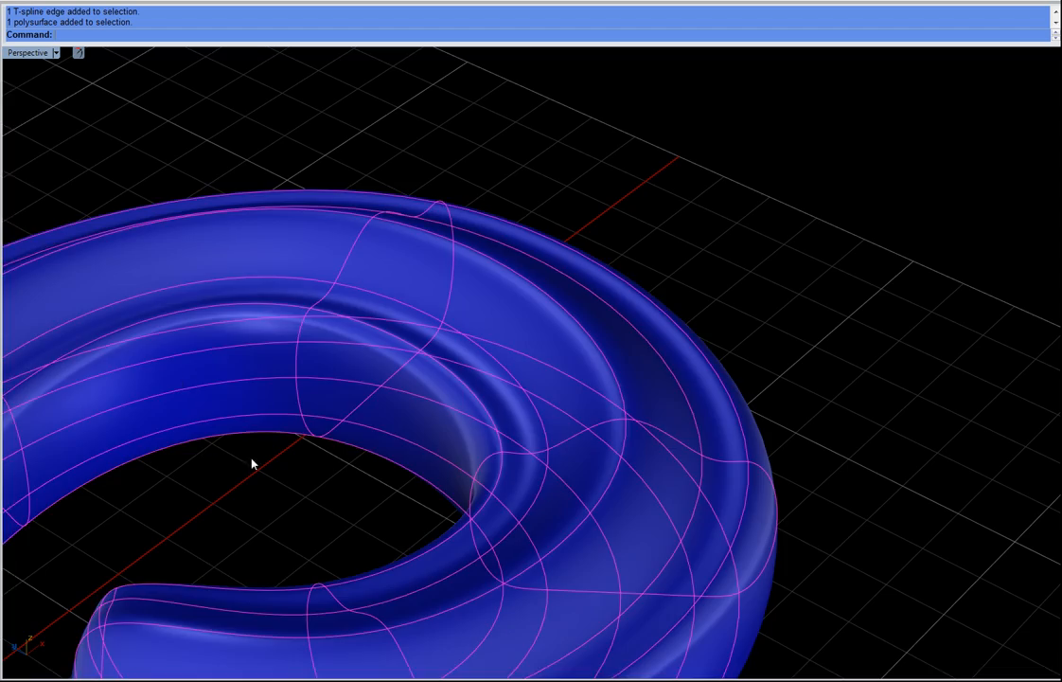
{"action": "right_click_drag", "start_coordinate": [251, 462], "coordinate": [819, 515]}
{"action": "left_click", "coordinate": [491, 422]}
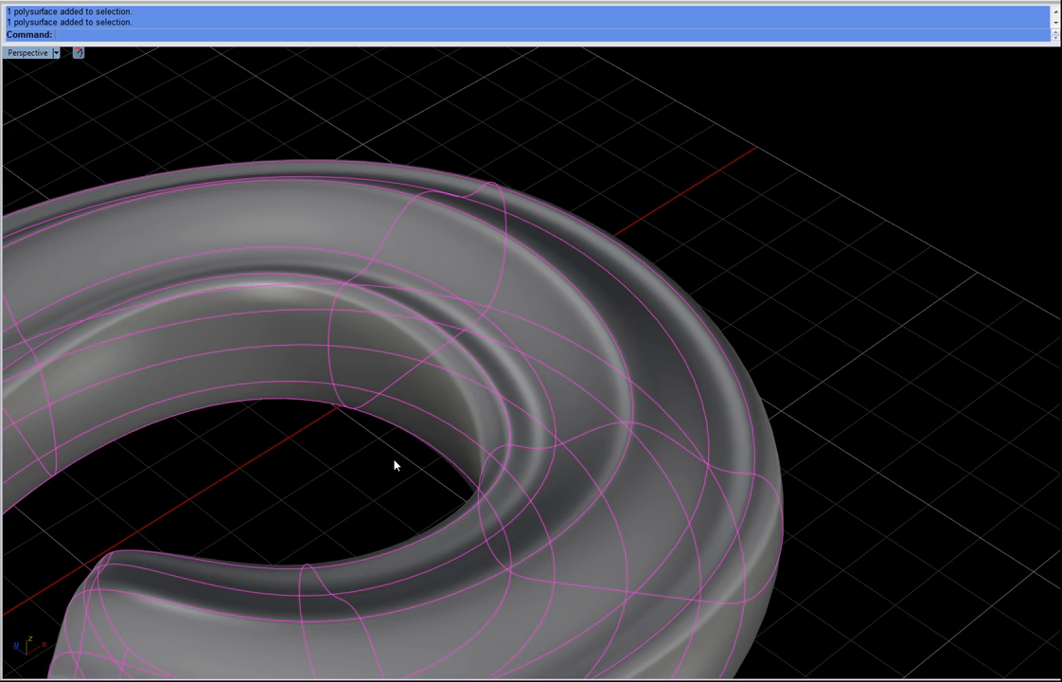
{"action": "key", "text": "Escape"}
{"action": "right_click_drag", "start_coordinate": [649, 441], "coordinate": [657, 406]}
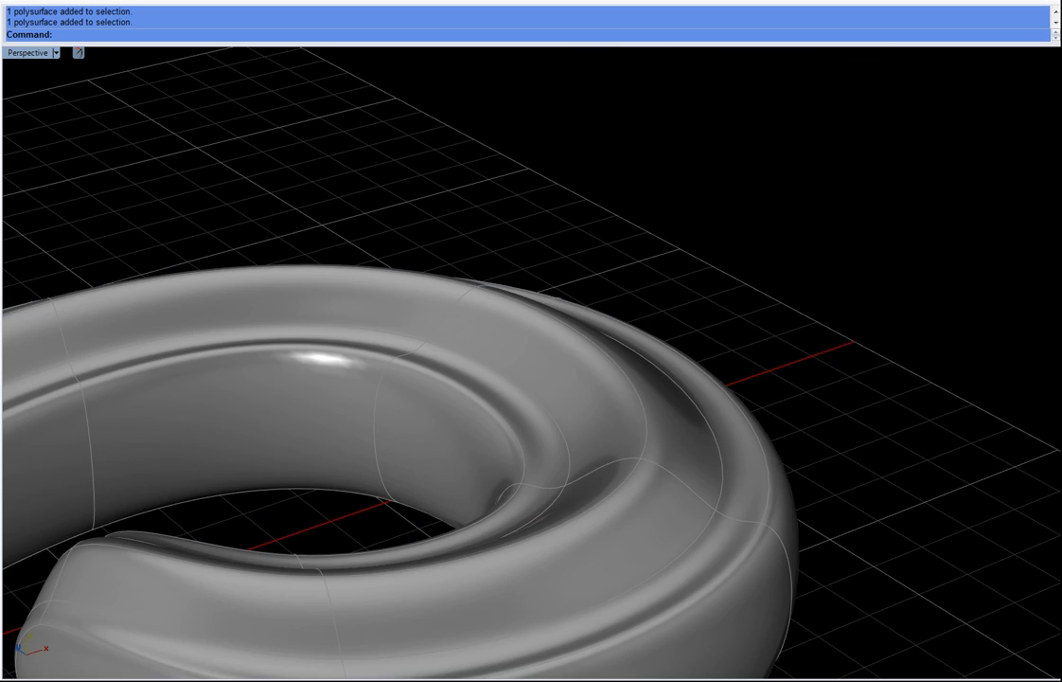
{"action": "right_click_drag", "start_coordinate": [644, 351], "coordinate": [241, 196]}
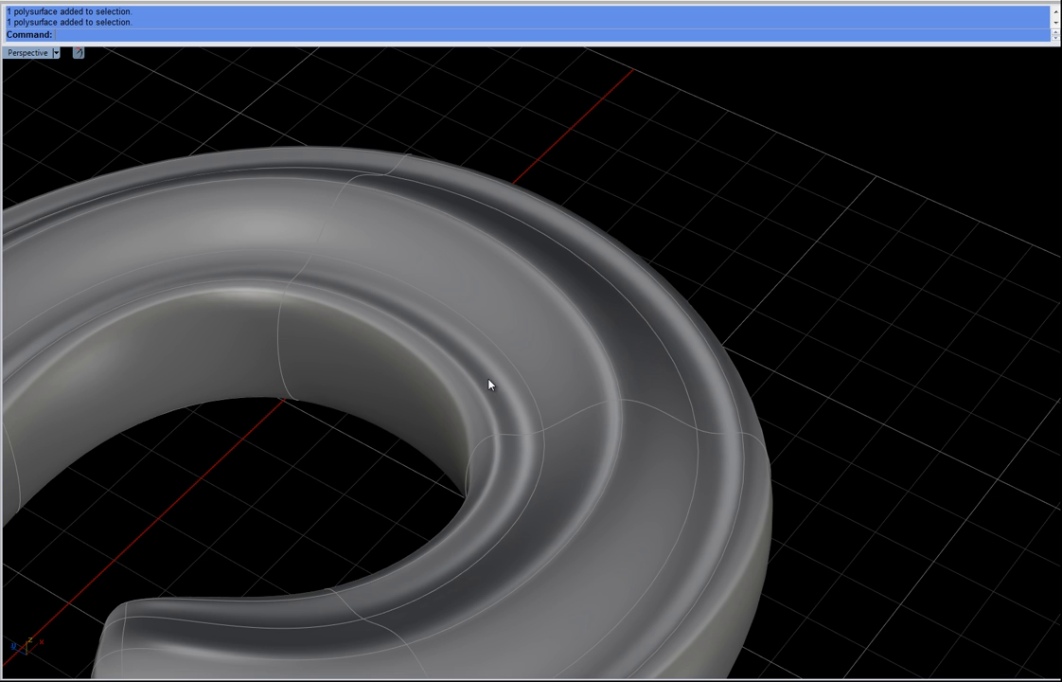
Step: Select faces along the inner curl's upper wall and adjust them with the manipulator to refine the groove
{"action": "left_click", "coordinate": [507, 360]}
{"action": "right_click_drag", "start_coordinate": [576, 394], "coordinate": [523, 373]}
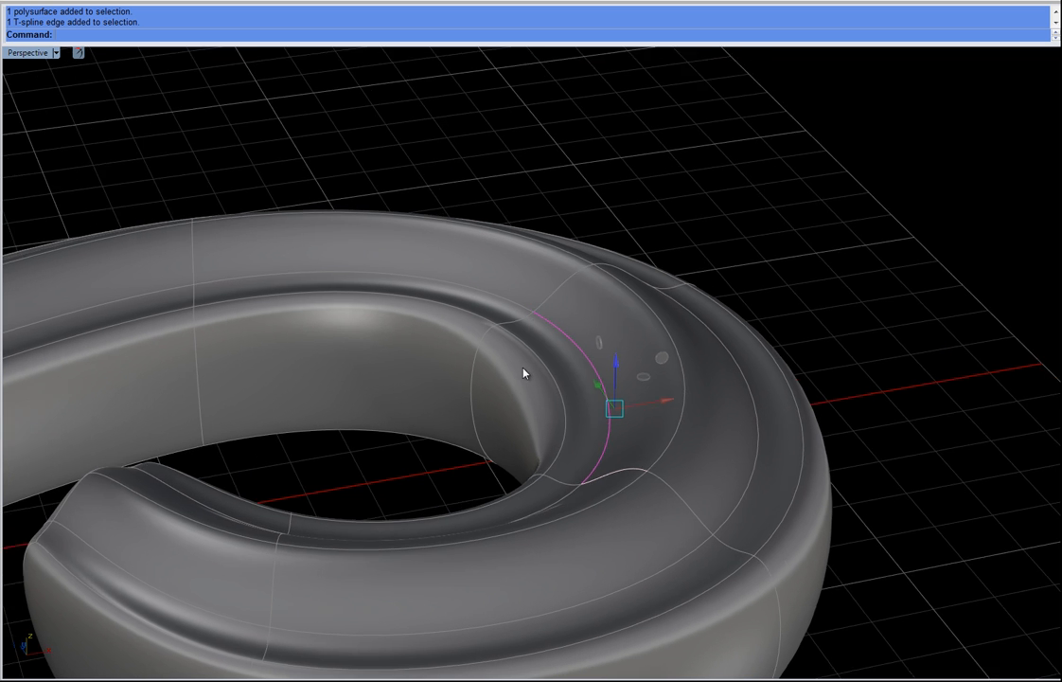
{"action": "left_click", "coordinate": [691, 428]}
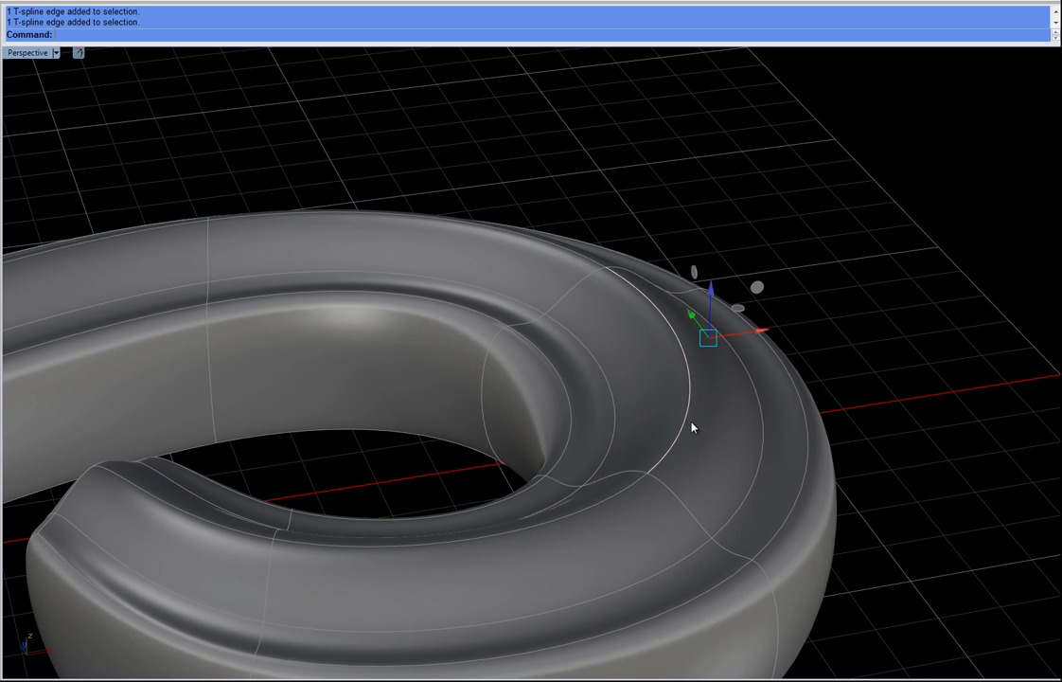
{"action": "key", "text": "Escape"}
{"action": "left_click", "coordinate": [634, 410]}
{"action": "left_click", "coordinate": [602, 494], "text": "shift"}
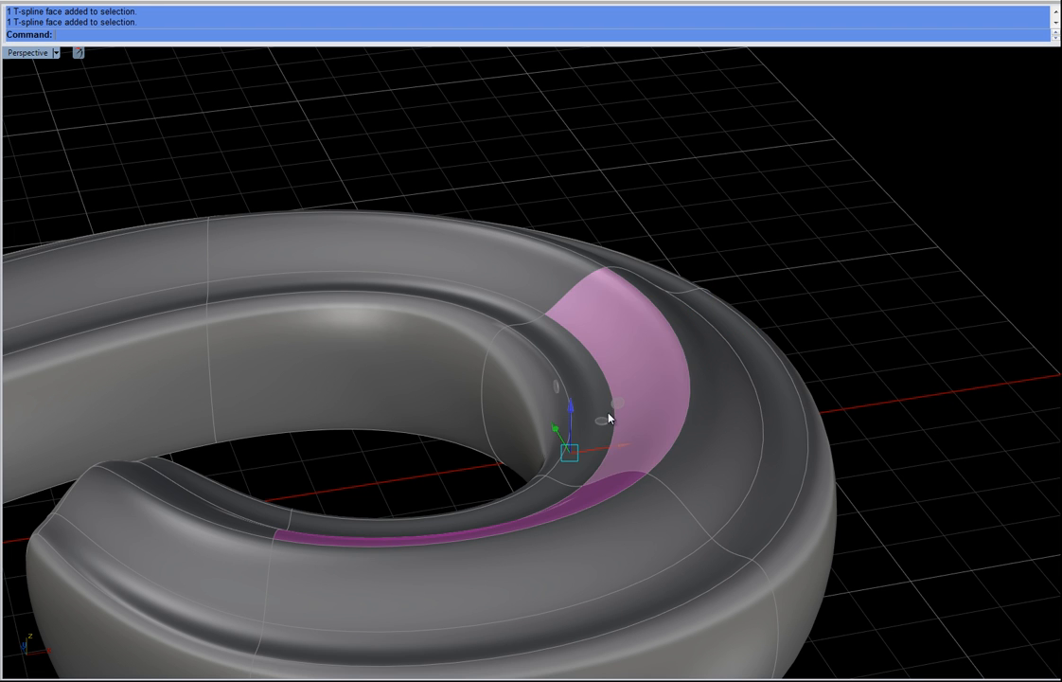
{"action": "left_click_drag", "start_coordinate": [604, 425], "coordinate": [621, 441]}
{"action": "right_click_drag", "start_coordinate": [585, 455], "coordinate": [570, 225]}
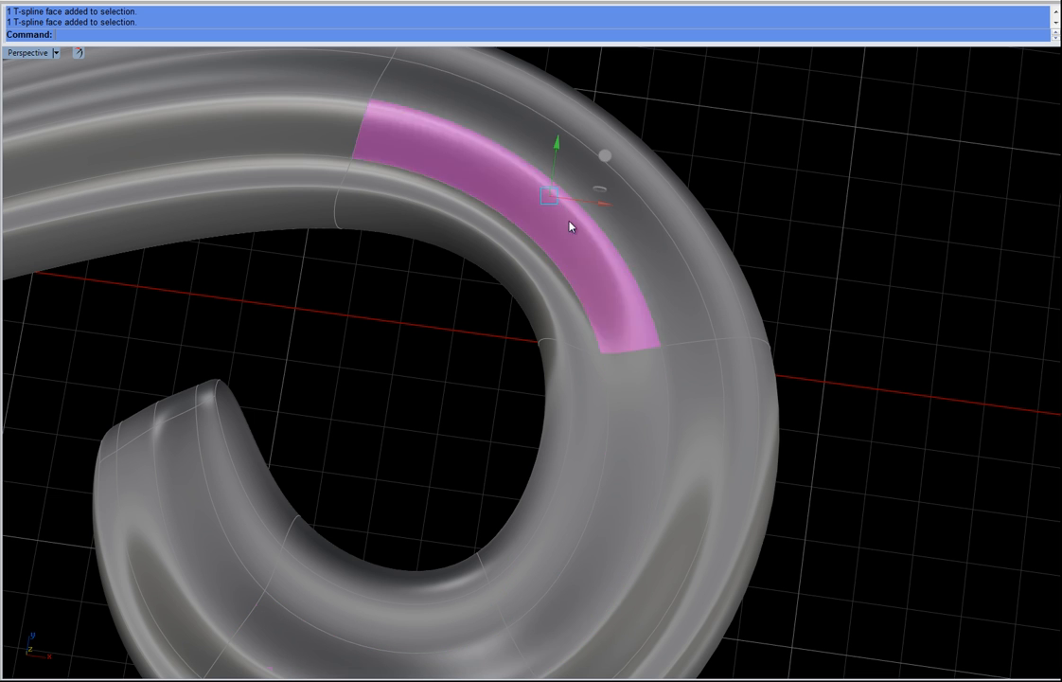
{"action": "left_click", "coordinate": [606, 153]}
{"action": "scroll", "coordinate": [620, 142], "scroll_direction": "down", "scroll_amount": 6}
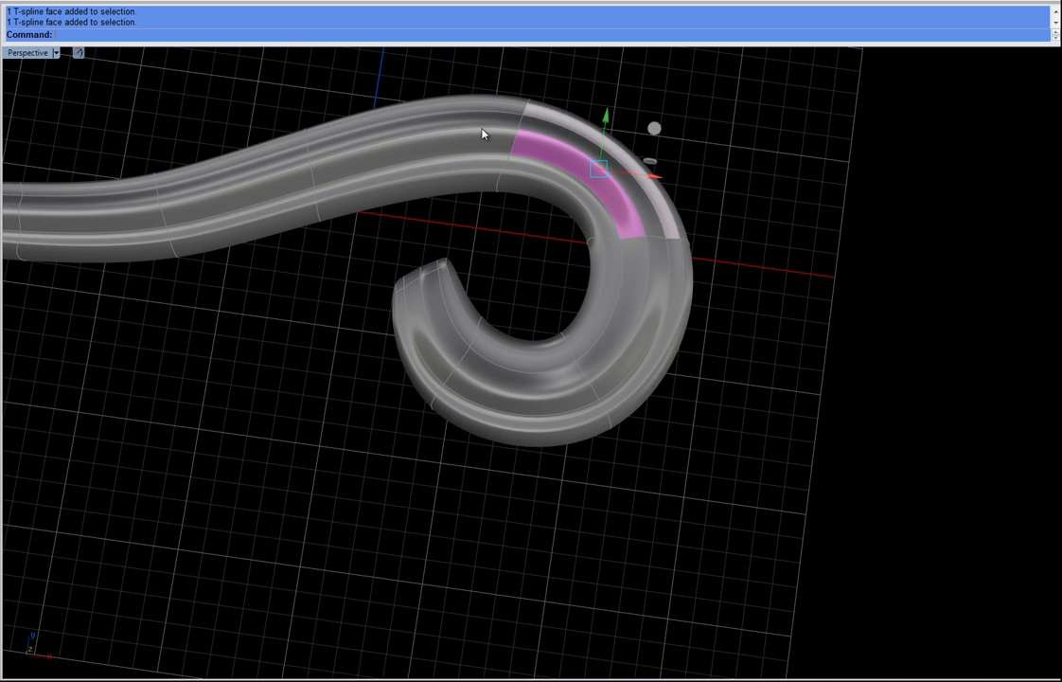
{"action": "right_click_drag", "start_coordinate": [526, 299], "coordinate": [533, 265]}
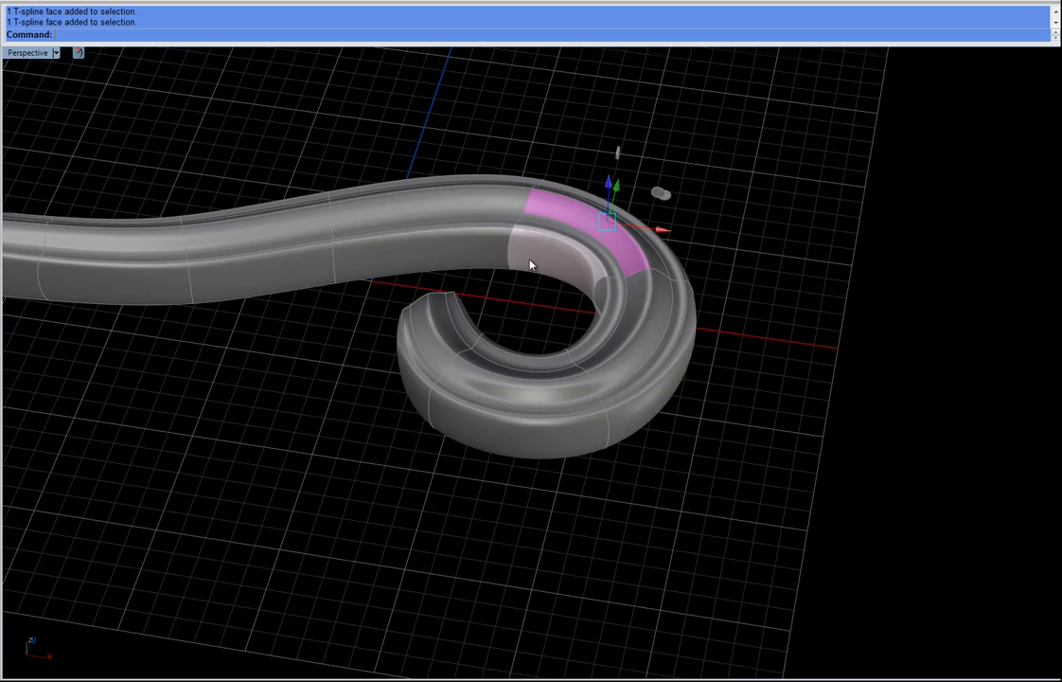
{"action": "scroll", "coordinate": [663, 360], "scroll_direction": "up", "scroll_amount": 5}
{"action": "right_click_drag", "start_coordinate": [636, 410], "coordinate": [670, 395]}
{"action": "key", "text": "Escape"}
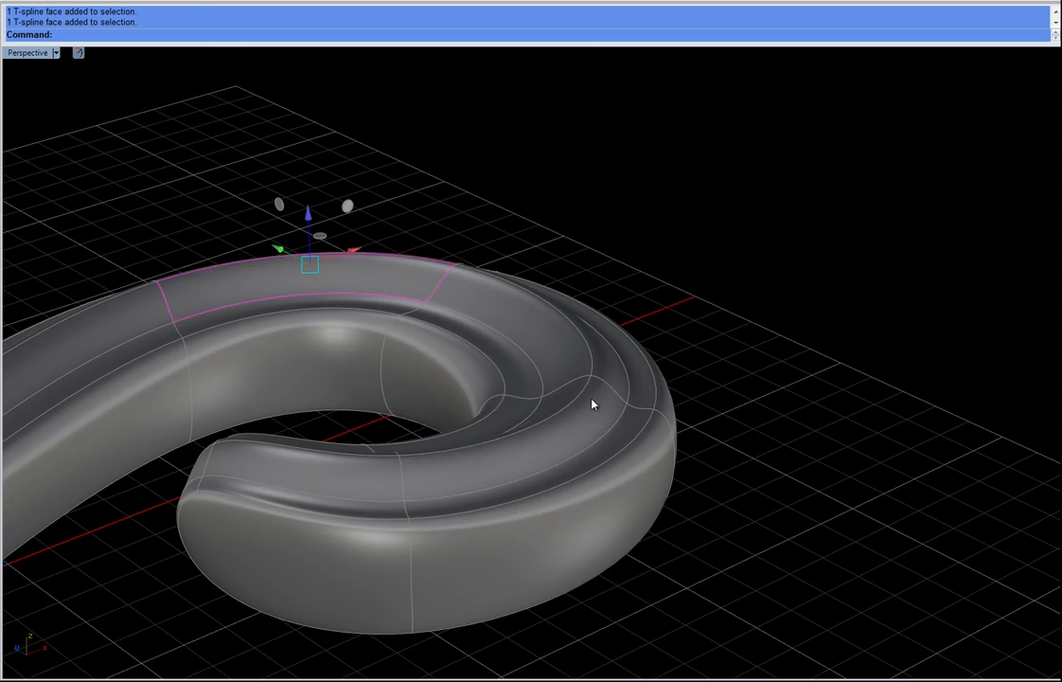
Step: Select edges along the curl's outer side wall and move them to shape the side
{"action": "left_click", "coordinate": [633, 445]}
{"action": "left_click", "coordinate": [604, 442]}
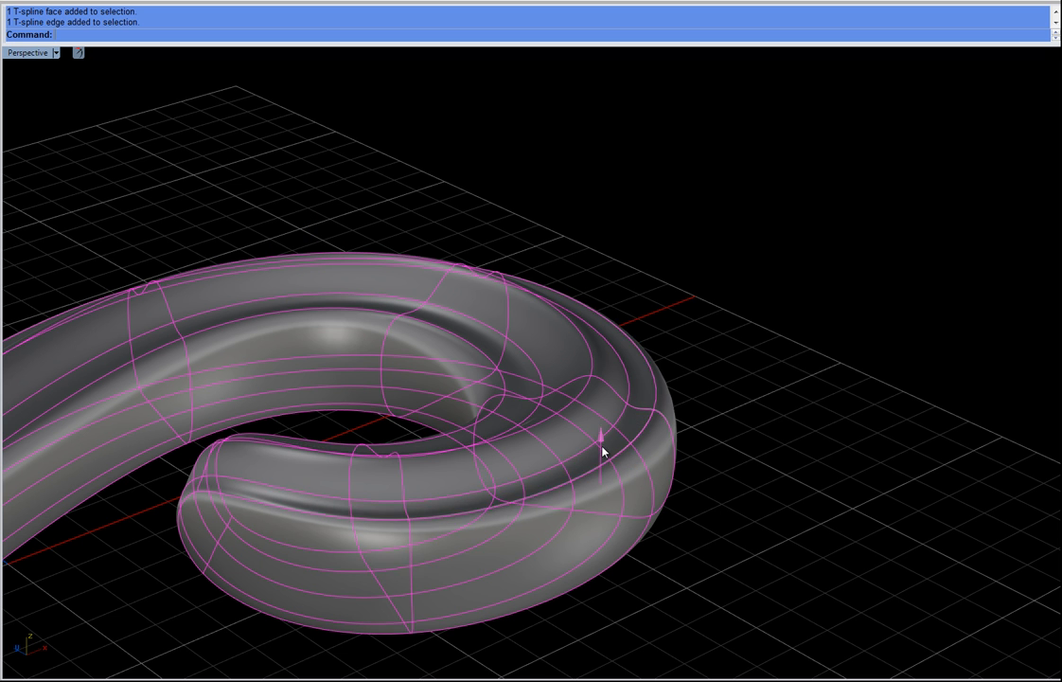
{"action": "left_click", "coordinate": [643, 384]}
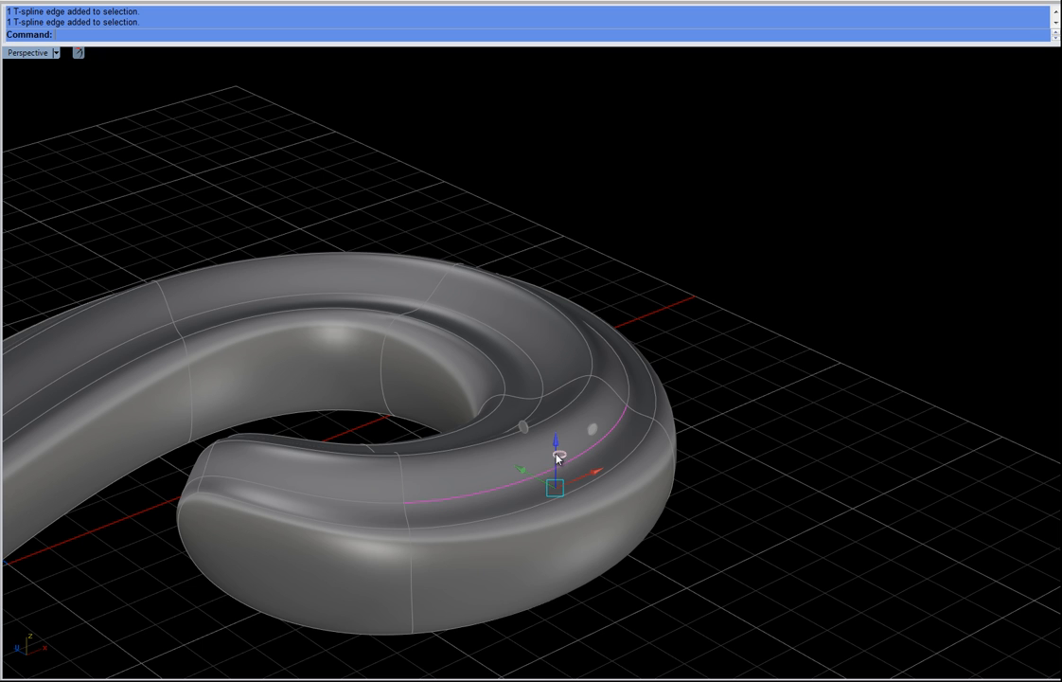
{"action": "left_click", "coordinate": [573, 462]}
{"action": "left_click", "coordinate": [574, 396]}
{"action": "right_click_drag", "start_coordinate": [574, 396], "coordinate": [417, 324]}
{"action": "left_click", "coordinate": [269, 289]}
{"action": "left_click", "coordinate": [242, 251]}
{"action": "left_click_drag", "start_coordinate": [241, 246], "coordinate": [244, 239]}
{"action": "right_click_drag", "start_coordinate": [231, 424], "coordinate": [374, 319]}
{"action": "left_click", "coordinate": [401, 467]}
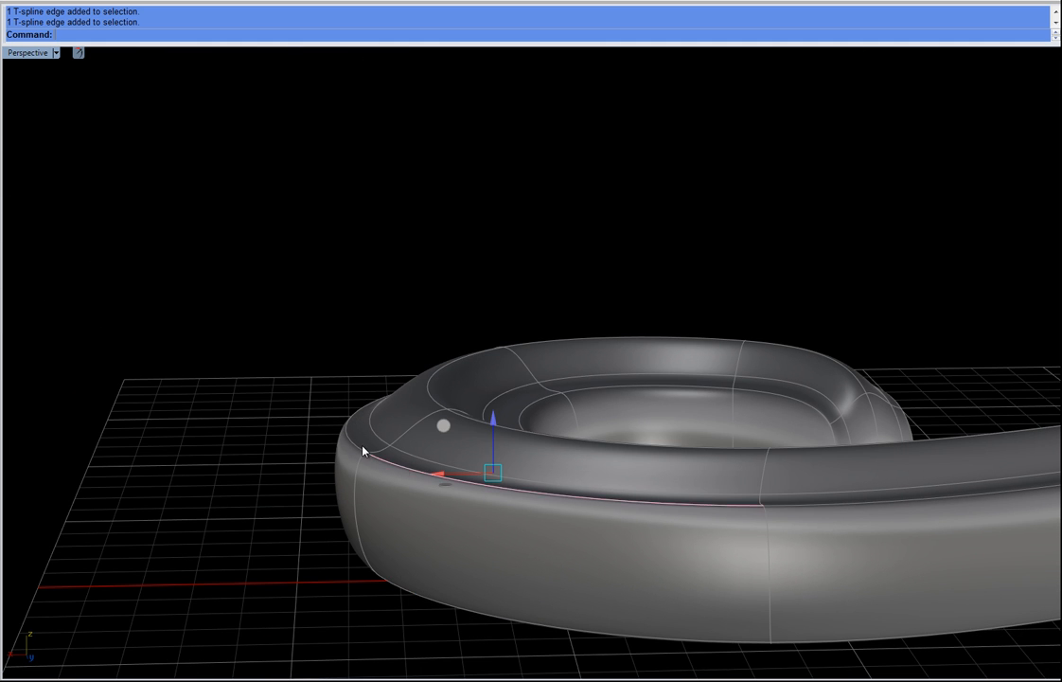
Step: Pull further edges on the curl's outer side downward to round off the wall
{"action": "left_click", "coordinate": [354, 442], "text": "shift"}
{"action": "left_click_drag", "start_coordinate": [403, 374], "coordinate": [398, 428]}
{"action": "right_click_drag", "start_coordinate": [220, 423], "coordinate": [265, 478]}
{"action": "scroll", "coordinate": [265, 479], "scroll_direction": "up", "scroll_amount": 3}
{"action": "left_click_drag", "start_coordinate": [401, 488], "coordinate": [401, 488]}
{"action": "left_click_drag", "start_coordinate": [335, 373], "coordinate": [441, 434]}
{"action": "left_click", "coordinate": [304, 350]}
{"action": "left_click_drag", "start_coordinate": [355, 303], "coordinate": [422, 218]}
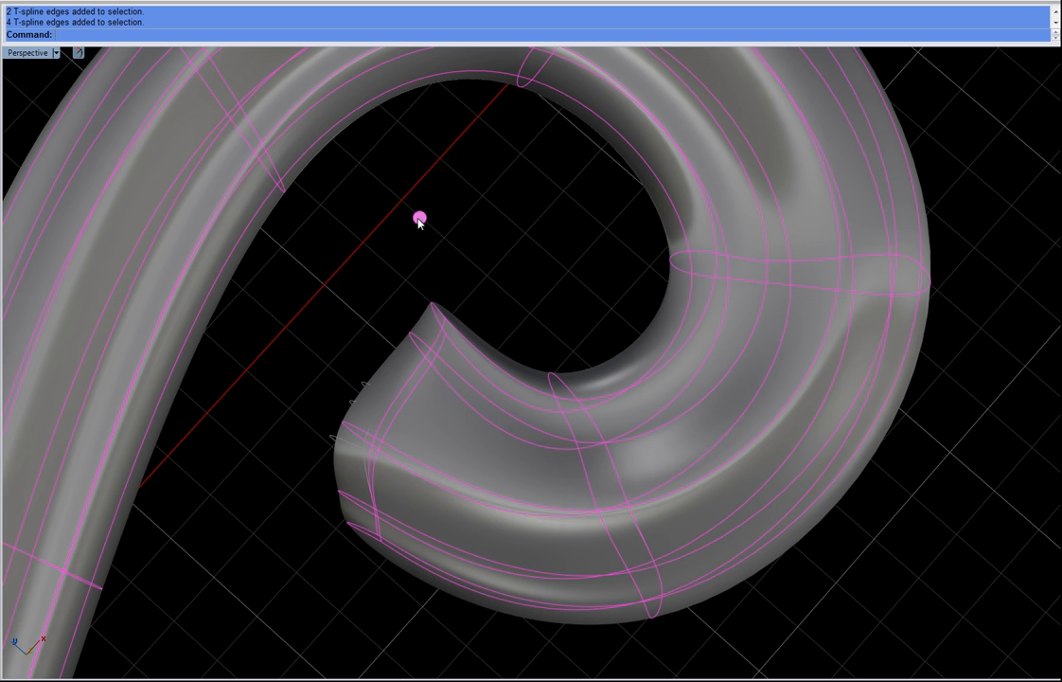
{"action": "left_click", "coordinate": [377, 317]}
{"action": "left_click_drag", "start_coordinate": [451, 387], "coordinate": [451, 387]}
{"action": "key", "text": "Escape"}
Step: Select the edges at the curl's inner end and move them to reshape the end
{"action": "left_click", "coordinate": [416, 341]}
{"action": "left_click_drag", "start_coordinate": [413, 246], "coordinate": [370, 214]}
{"action": "left_click_drag", "start_coordinate": [306, 490], "coordinate": [394, 547]}
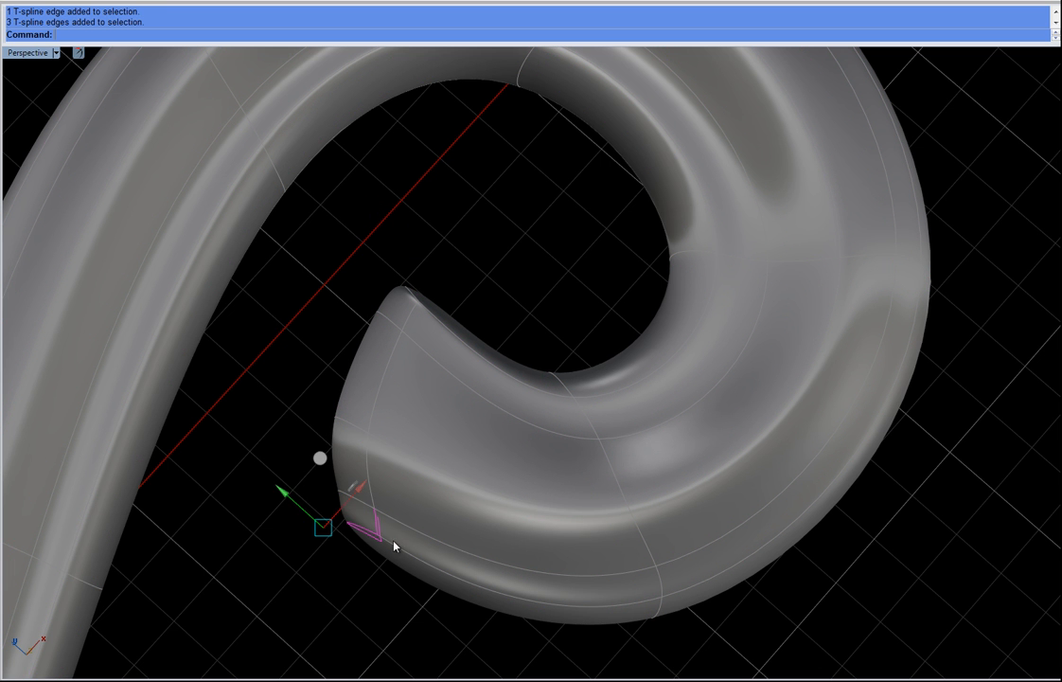
{"action": "left_click_drag", "start_coordinate": [278, 489], "coordinate": [446, 592]}
{"action": "left_click_drag", "start_coordinate": [277, 469], "coordinate": [420, 570]}
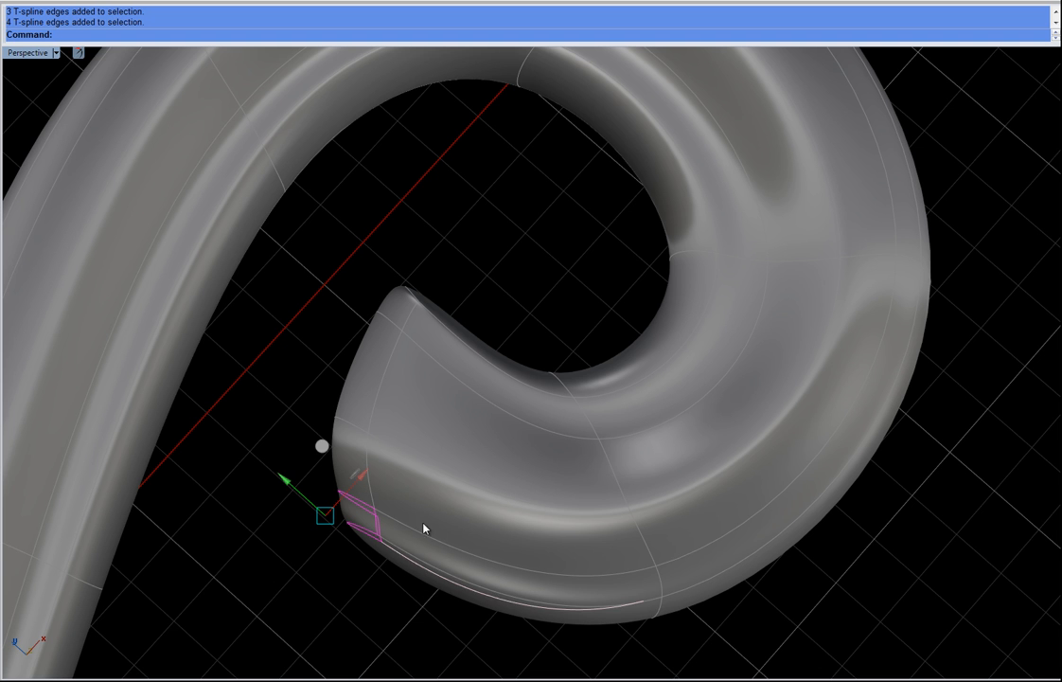
{"action": "left_click_drag", "start_coordinate": [320, 448], "coordinate": [327, 511]}
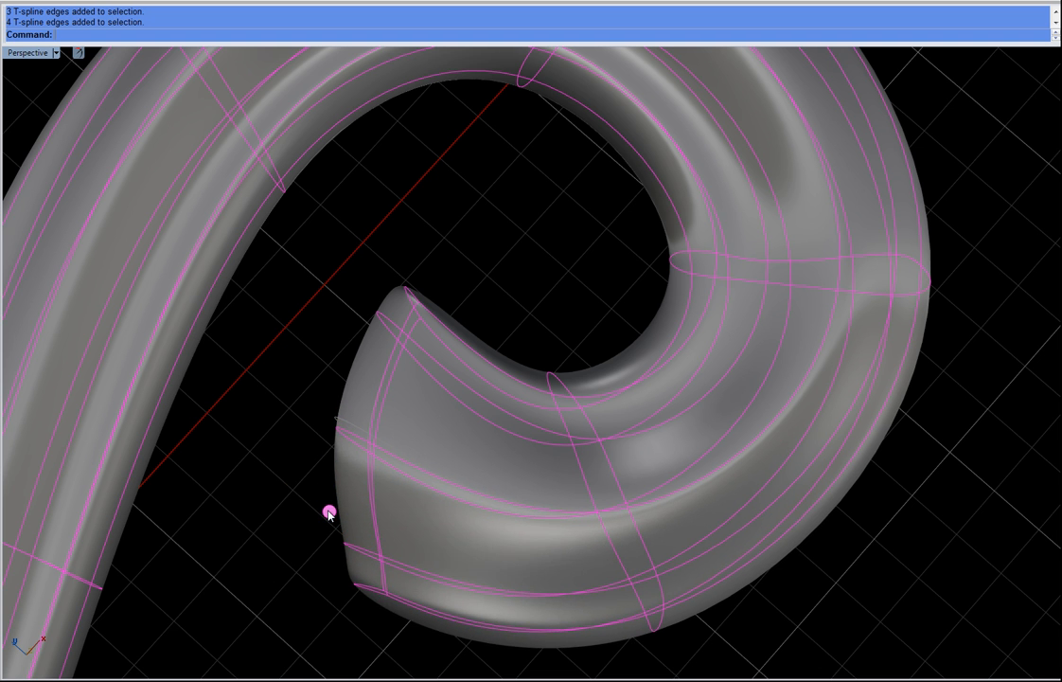
{"action": "left_click_drag", "start_coordinate": [274, 536], "coordinate": [404, 569]}
{"action": "left_click_drag", "start_coordinate": [333, 489], "coordinate": [296, 471]}
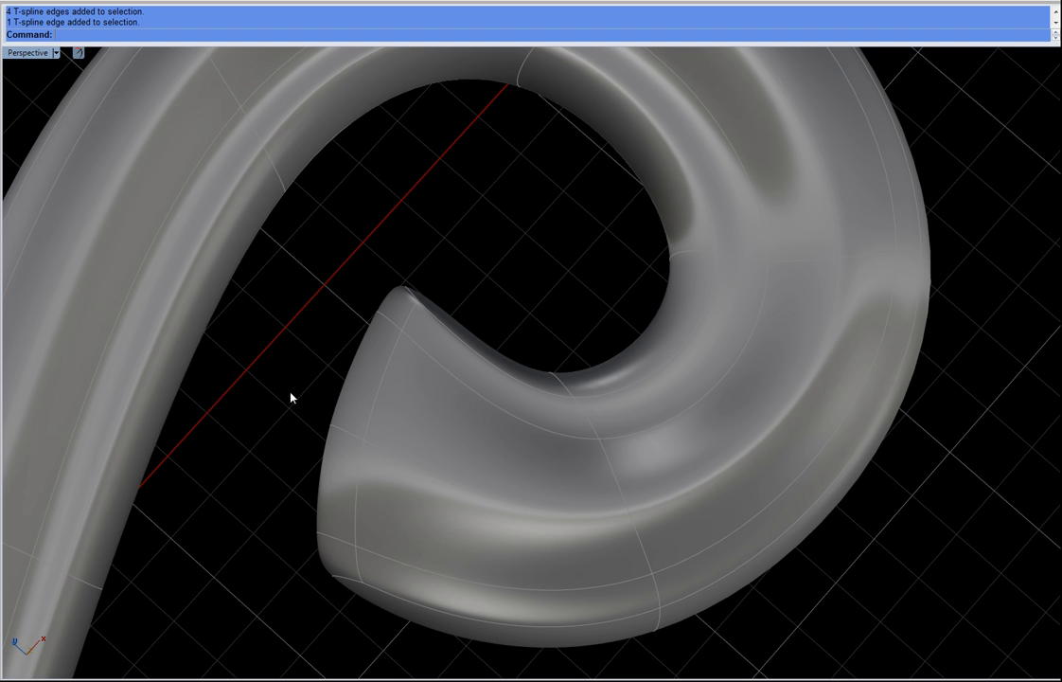
Step: Select the face on the inner side near the curl's tip and move it outward
{"action": "left_click", "coordinate": [360, 386]}
{"action": "left_click_drag", "start_coordinate": [338, 285], "coordinate": [309, 264]}
{"action": "left_click_drag", "start_coordinate": [372, 238], "coordinate": [527, 289]}
{"action": "left_click", "coordinate": [396, 286]}
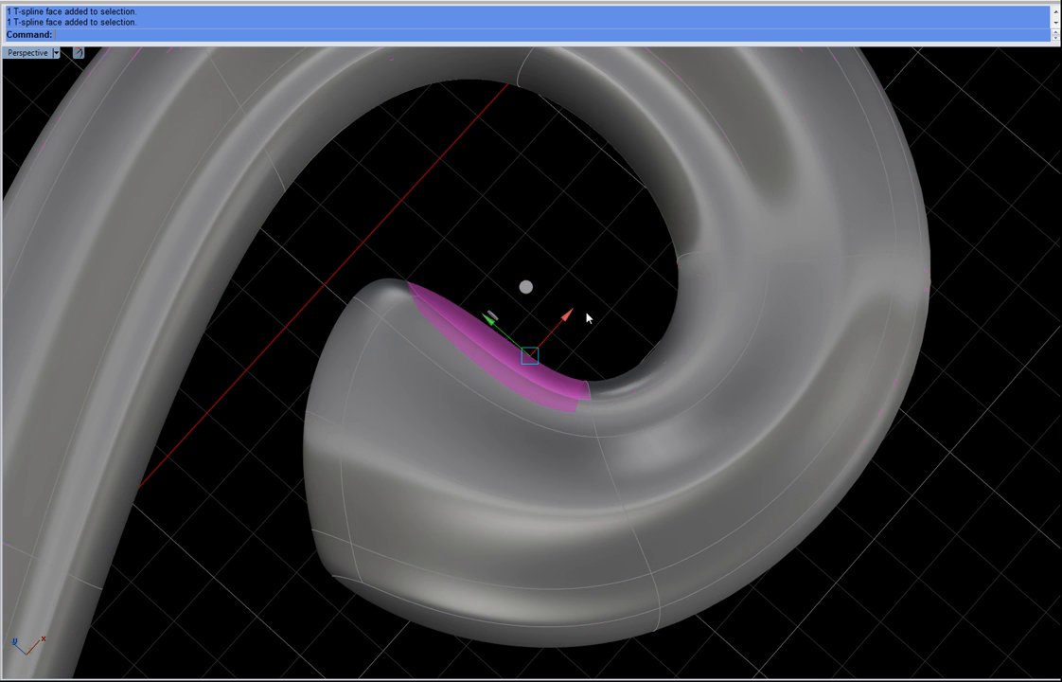
{"action": "left_click", "coordinate": [687, 299]}
{"action": "left_click_drag", "start_coordinate": [651, 287], "coordinate": [640, 270]}
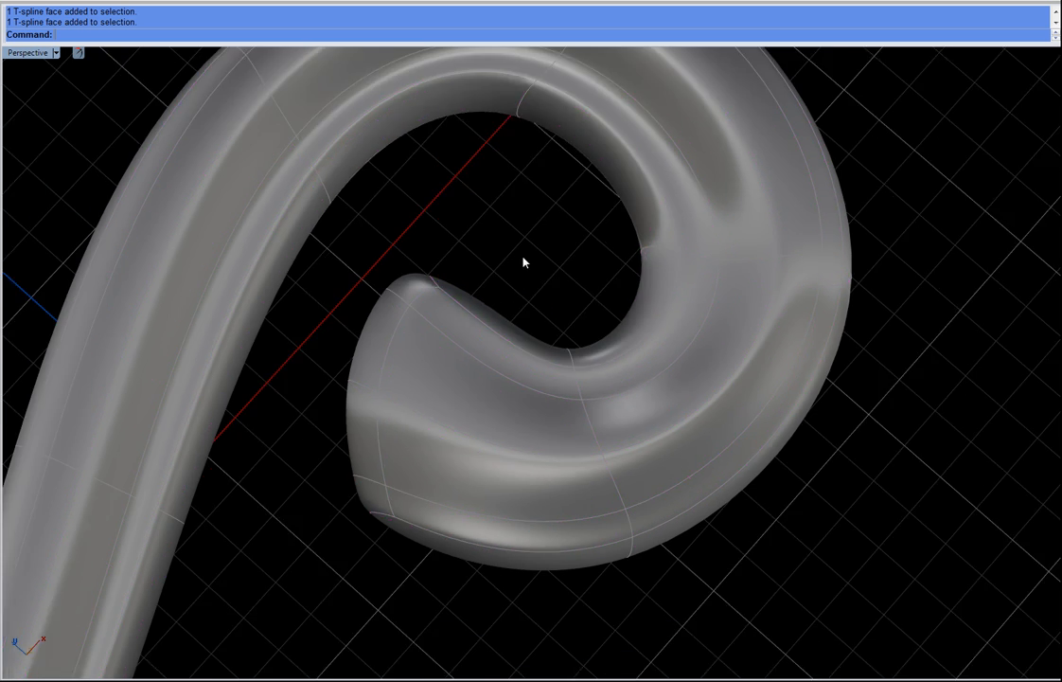
{"action": "scroll", "coordinate": [523, 258], "scroll_direction": "down", "scroll_amount": 9}
{"action": "right_click_drag", "start_coordinate": [560, 327], "coordinate": [603, 346]}
{"action": "scroll", "coordinate": [502, 308], "scroll_direction": "up", "scroll_amount": 6}
{"action": "right_click_drag", "start_coordinate": [497, 308], "coordinate": [567, 424]}
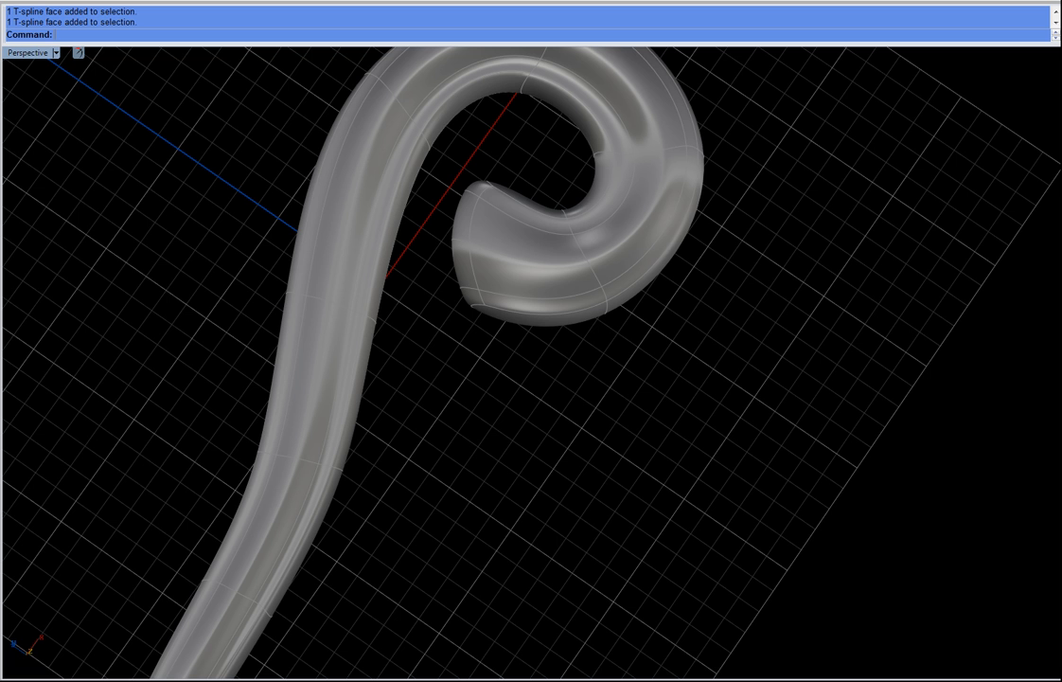
{"action": "left_click", "coordinate": [526, 211]}
Step: Check the reference photo of the scroll band ring again
{"action": "left_click_drag", "start_coordinate": [0, 66], "coordinate": [326, 84]}
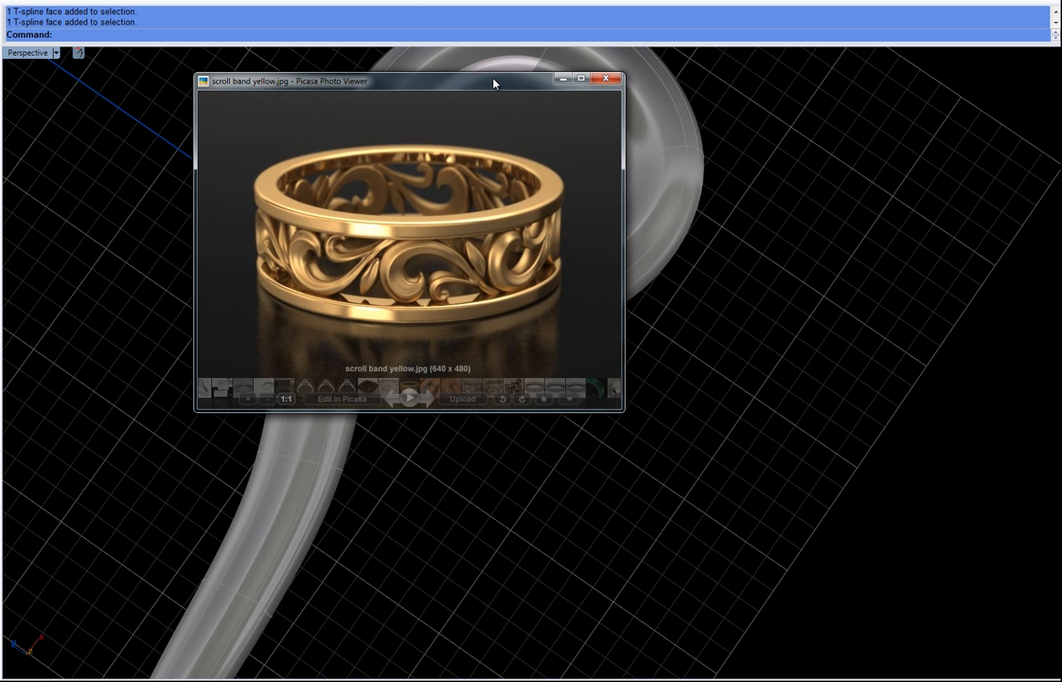
{"action": "left_click_drag", "start_coordinate": [490, 83], "coordinate": [0, 82]}
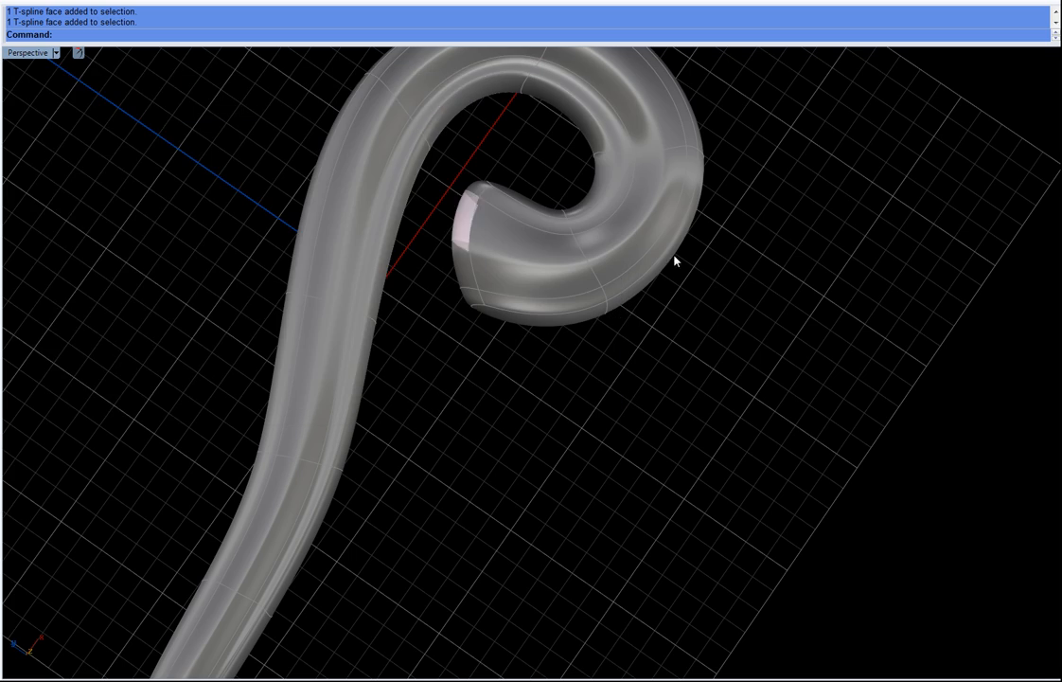
Step: Move the face at the curl's tip to taper the end
{"action": "right_click_drag", "start_coordinate": [678, 260], "coordinate": [505, 274]}
{"action": "scroll", "coordinate": [504, 275], "scroll_direction": "up", "scroll_amount": 3}
{"action": "scroll", "coordinate": [663, 315], "scroll_direction": "up", "scroll_amount": 3}
{"action": "right_click_drag", "start_coordinate": [724, 344], "coordinate": [594, 337], "text": "shift"}
{"action": "right_click_drag", "start_coordinate": [574, 329], "coordinate": [507, 282]}
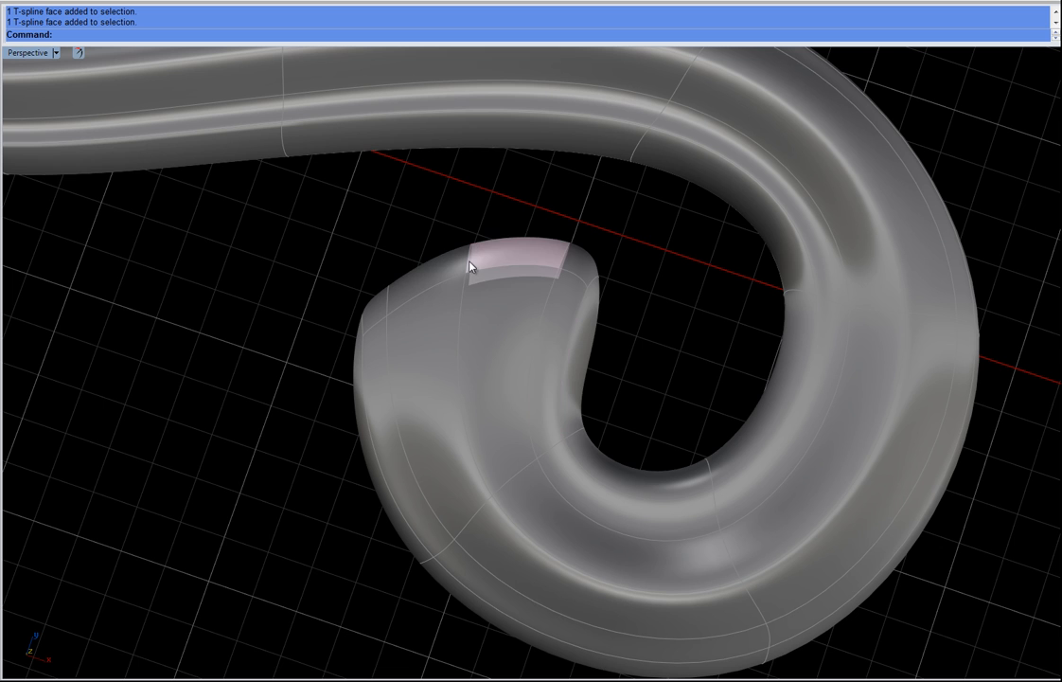
{"action": "left_click", "coordinate": [474, 257]}
{"action": "left_click", "coordinate": [557, 227]}
{"action": "left_click_drag", "start_coordinate": [286, 267], "coordinate": [420, 364]}
{"action": "left_click_drag", "start_coordinate": [421, 273], "coordinate": [490, 291]}
{"action": "left_click", "coordinate": [477, 244]}
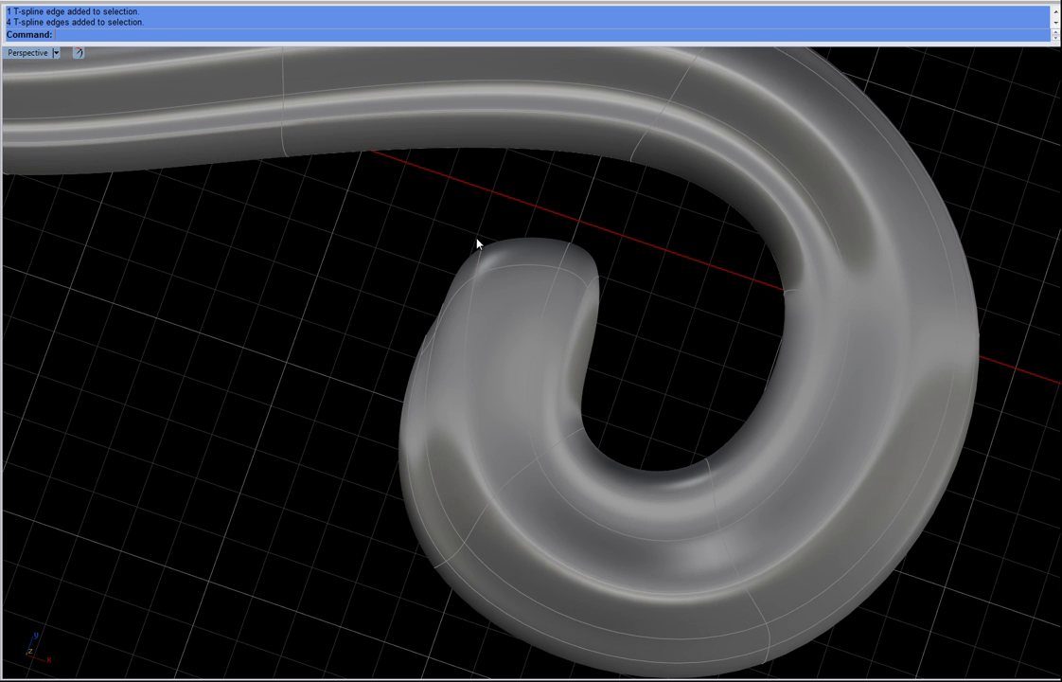
Step: Select the edges at the tip and drag them to sharpen the end into a point
{"action": "left_click", "coordinate": [481, 260]}
{"action": "left_click_drag", "start_coordinate": [543, 202], "coordinate": [579, 232]}
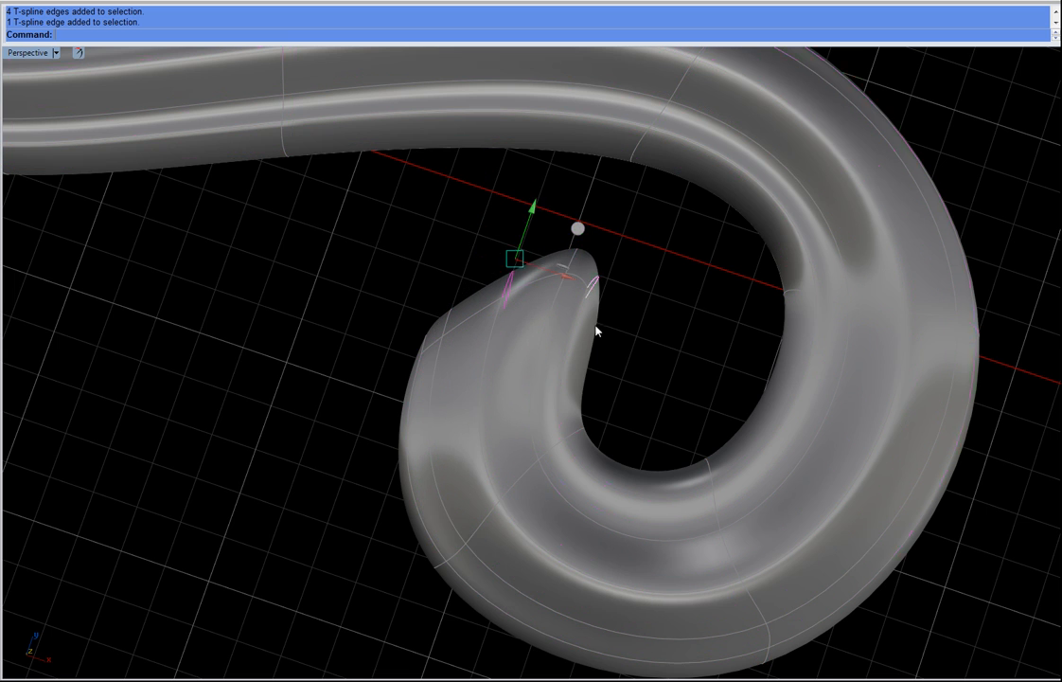
{"action": "left_click", "coordinate": [435, 229]}
{"action": "scroll", "coordinate": [440, 254], "scroll_direction": "down", "scroll_amount": 2}
{"action": "right_click_drag", "start_coordinate": [482, 407], "coordinate": [494, 483]}
{"action": "scroll", "coordinate": [502, 251], "scroll_direction": "up", "scroll_amount": 2}
{"action": "scroll", "coordinate": [504, 254], "scroll_direction": "up", "scroll_amount": 2}
{"action": "left_click_drag", "start_coordinate": [463, 254], "coordinate": [500, 399]}
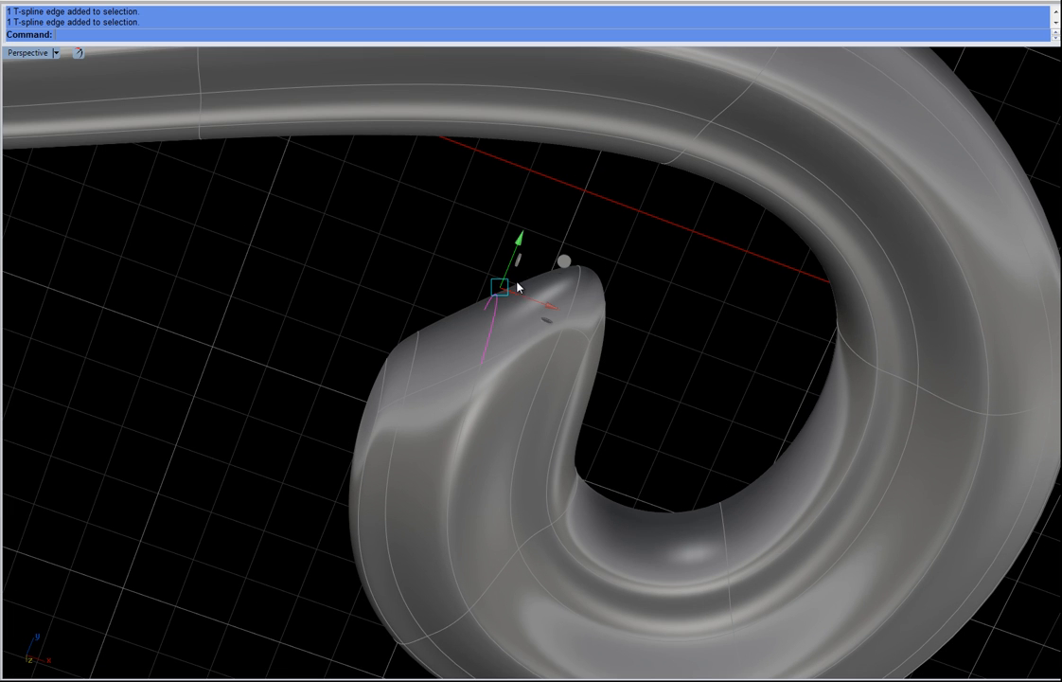
Step: Select edges on the tip's underside and move them to smooth its curvature
{"action": "left_click_drag", "start_coordinate": [560, 250], "coordinate": [654, 391]}
{"action": "left_click", "coordinate": [642, 257]}
{"action": "left_click_drag", "start_coordinate": [682, 277], "coordinate": [559, 371]}
{"action": "left_click", "coordinate": [648, 448]}
{"action": "right_click_drag", "start_coordinate": [620, 421], "coordinate": [687, 331]}
{"action": "scroll", "coordinate": [574, 311], "scroll_direction": "down", "scroll_amount": 4}
{"action": "scroll", "coordinate": [583, 477], "scroll_direction": "up", "scroll_amount": 5}
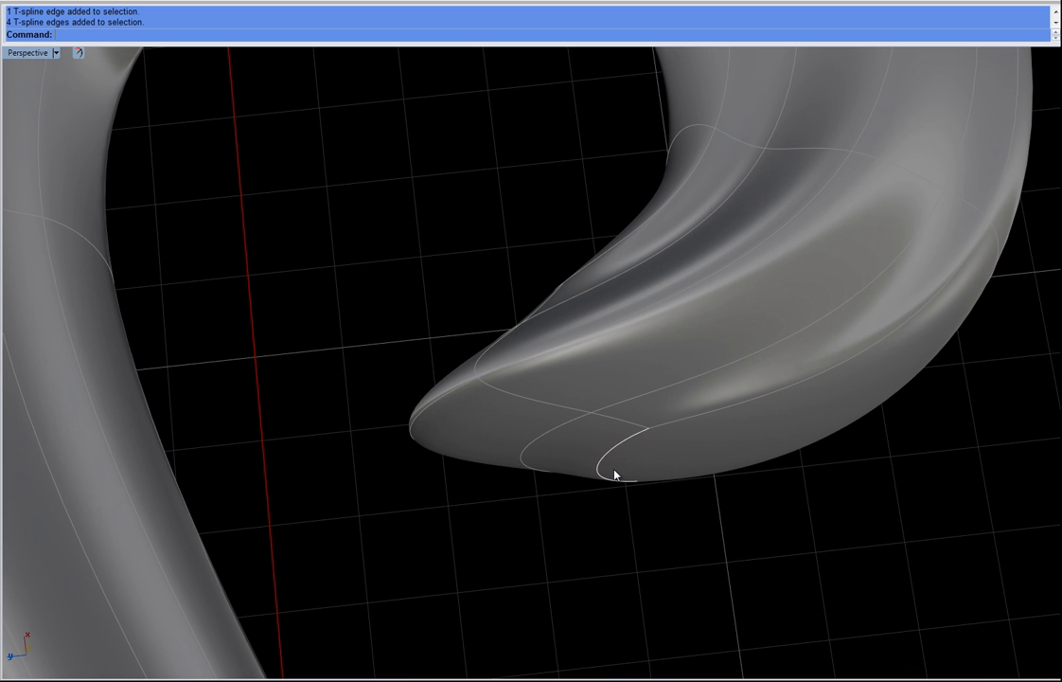
{"action": "left_click", "coordinate": [600, 468]}
{"action": "left_click_drag", "start_coordinate": [573, 448], "coordinate": [704, 444]}
{"action": "right_click_drag", "start_coordinate": [704, 443], "coordinate": [734, 399]}
Step: Review the whole scroll element from a zoomed-out view
{"action": "scroll", "coordinate": [733, 398], "scroll_direction": "down", "scroll_amount": 7}
{"action": "right_click_drag", "start_coordinate": [752, 511], "coordinate": [606, 365], "text": "shift"}
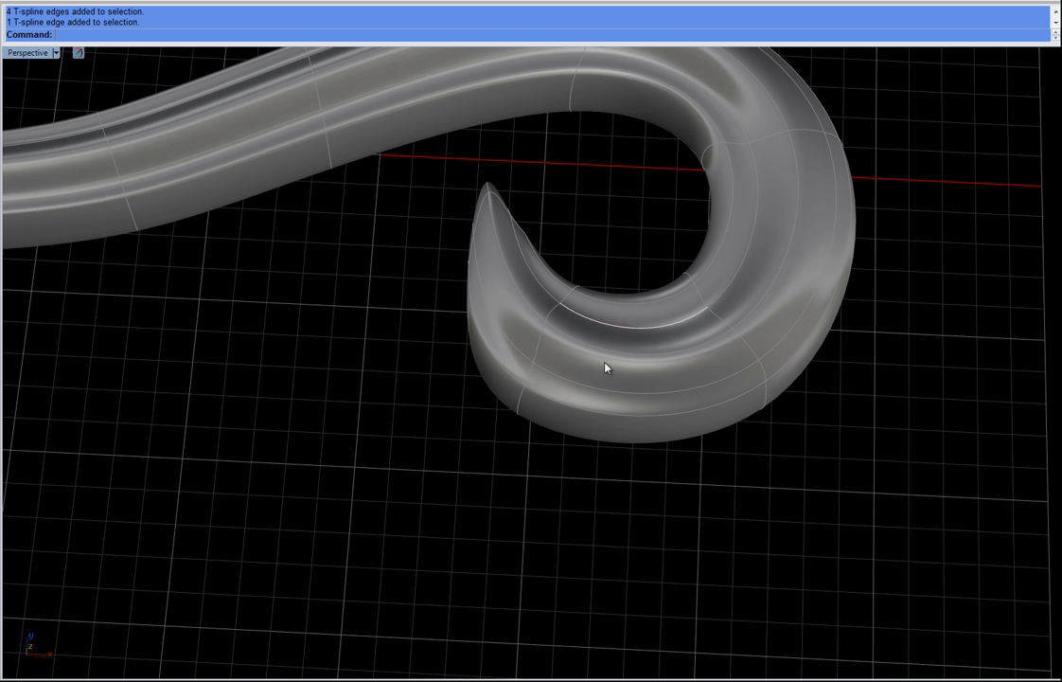
{"action": "left_click", "coordinate": [625, 428]}
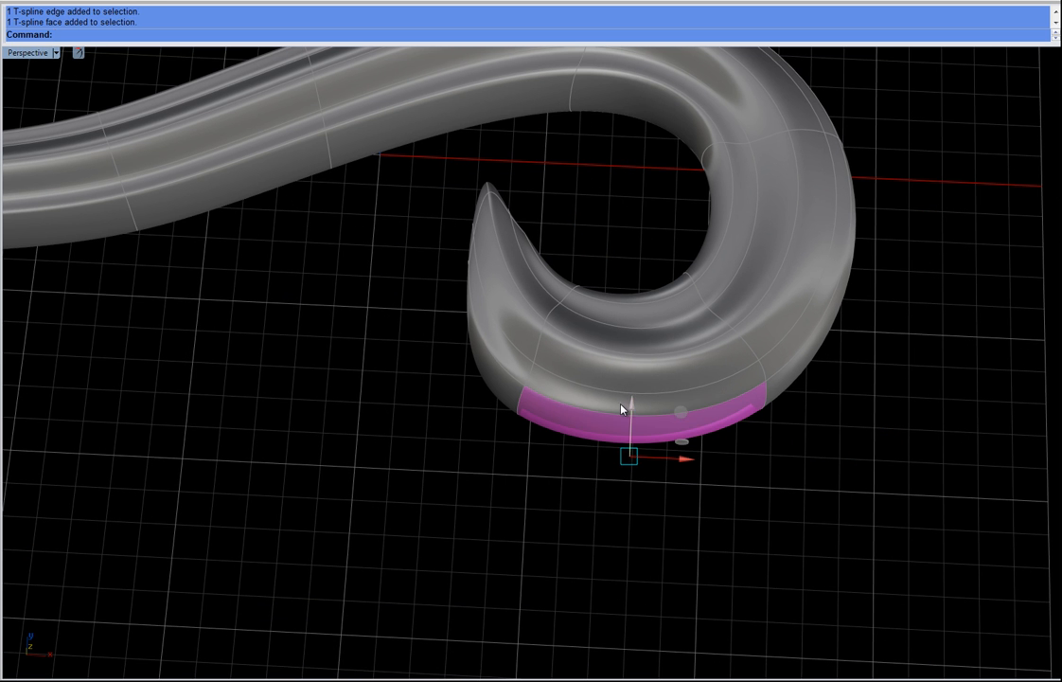
{"action": "left_click", "coordinate": [689, 428]}
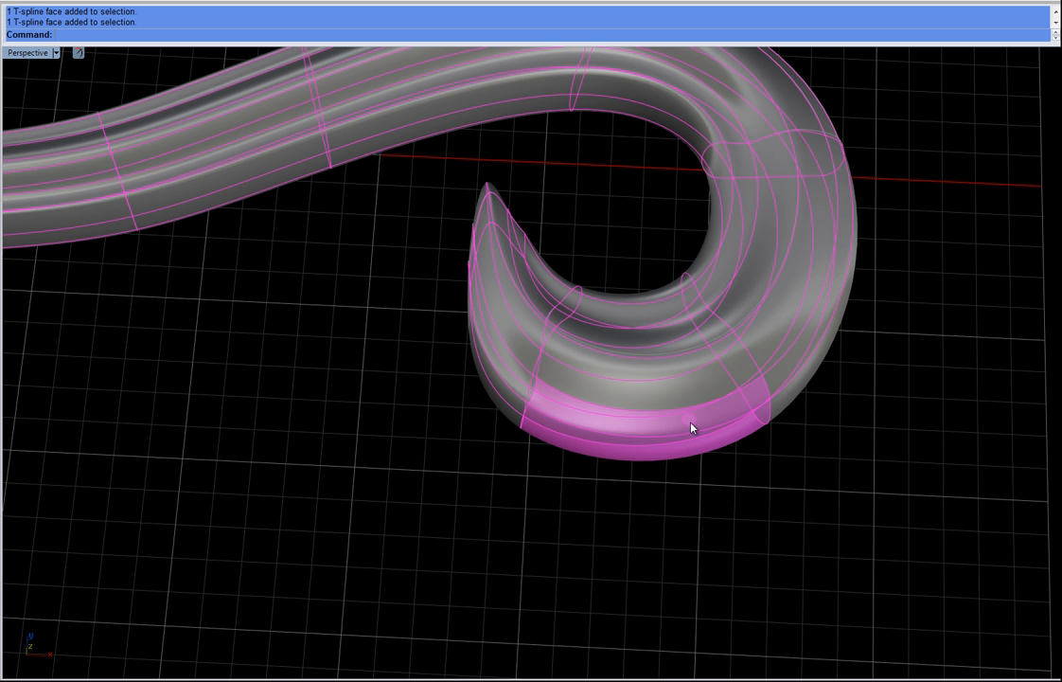
{"action": "left_click", "coordinate": [896, 532]}
{"action": "scroll", "coordinate": [654, 421], "scroll_direction": "down", "scroll_amount": 12}
{"action": "right_click_drag", "start_coordinate": [562, 458], "coordinate": [696, 372]}
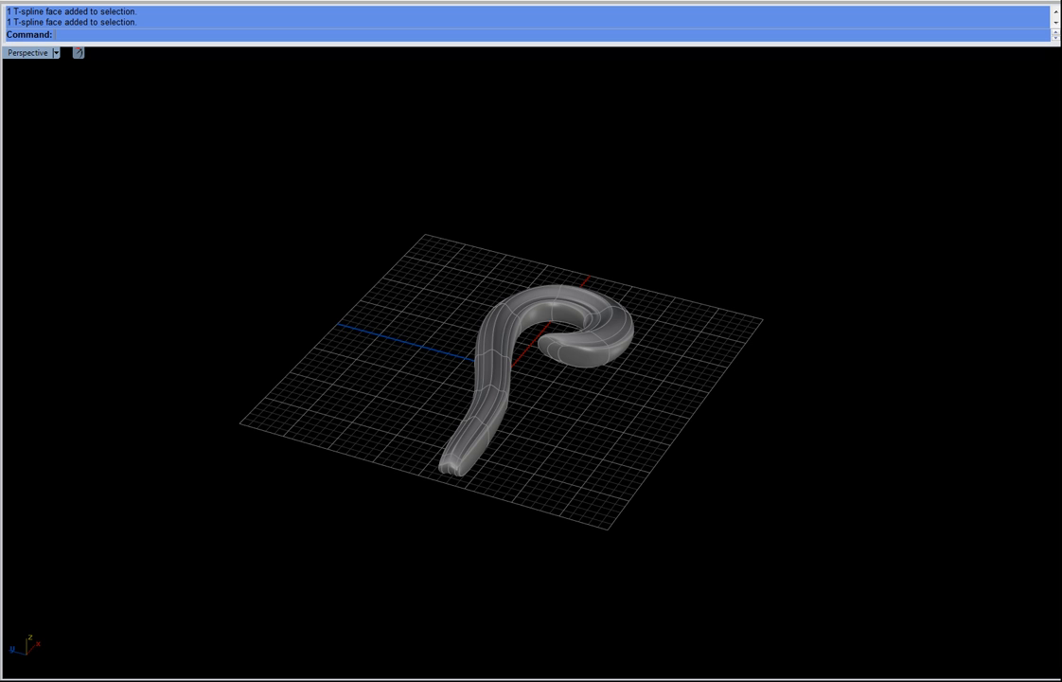
Step: Look over the scroll band ring reference photo, then close the photo viewer
{"action": "left_click_drag", "start_coordinate": [488, 144], "coordinate": [335, 105]}
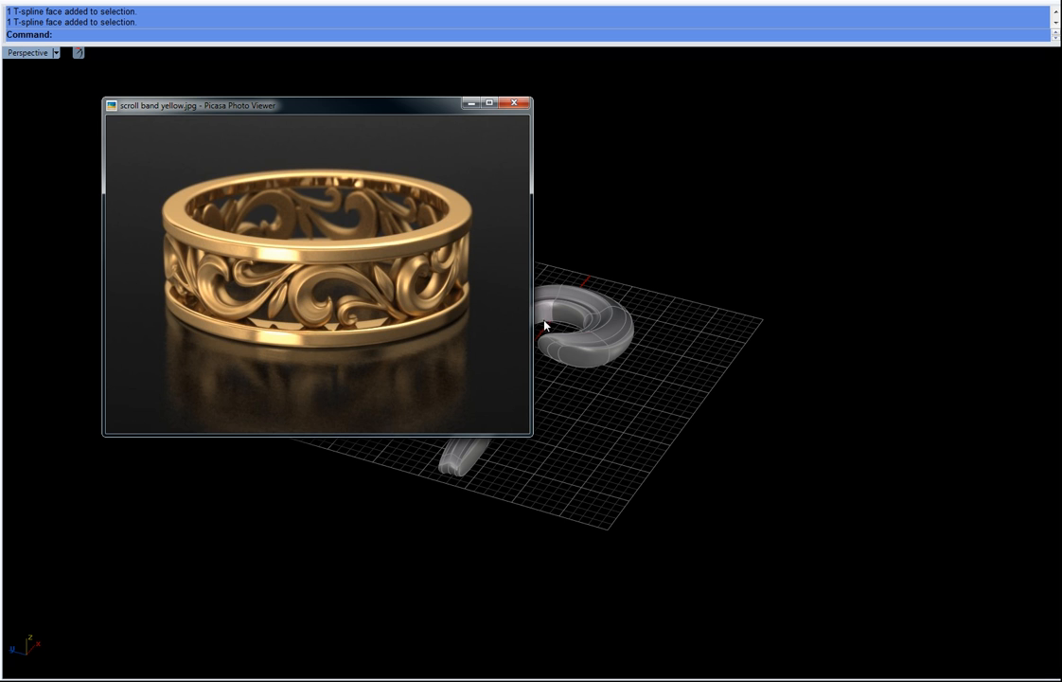
{"action": "left_click", "coordinate": [514, 102]}
Step: Try to pull a face on the stem outward to grow a side branch
{"action": "right_click_drag", "start_coordinate": [505, 332], "coordinate": [502, 383]}
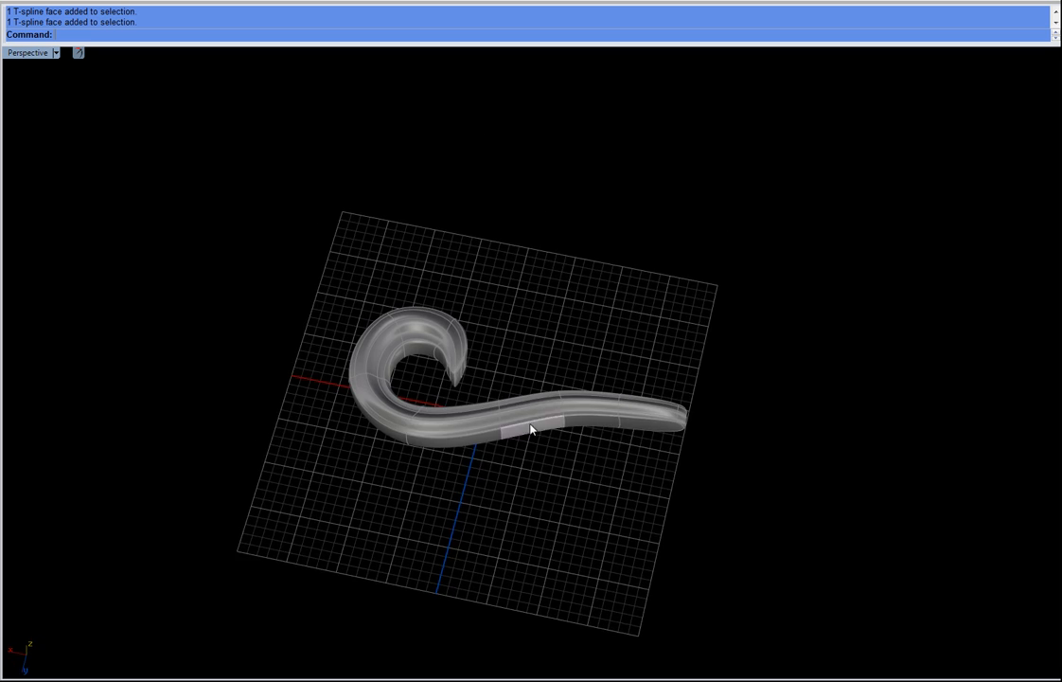
{"action": "scroll", "coordinate": [547, 442], "scroll_direction": "up", "scroll_amount": 3}
{"action": "scroll", "coordinate": [566, 422], "scroll_direction": "up", "scroll_amount": 4}
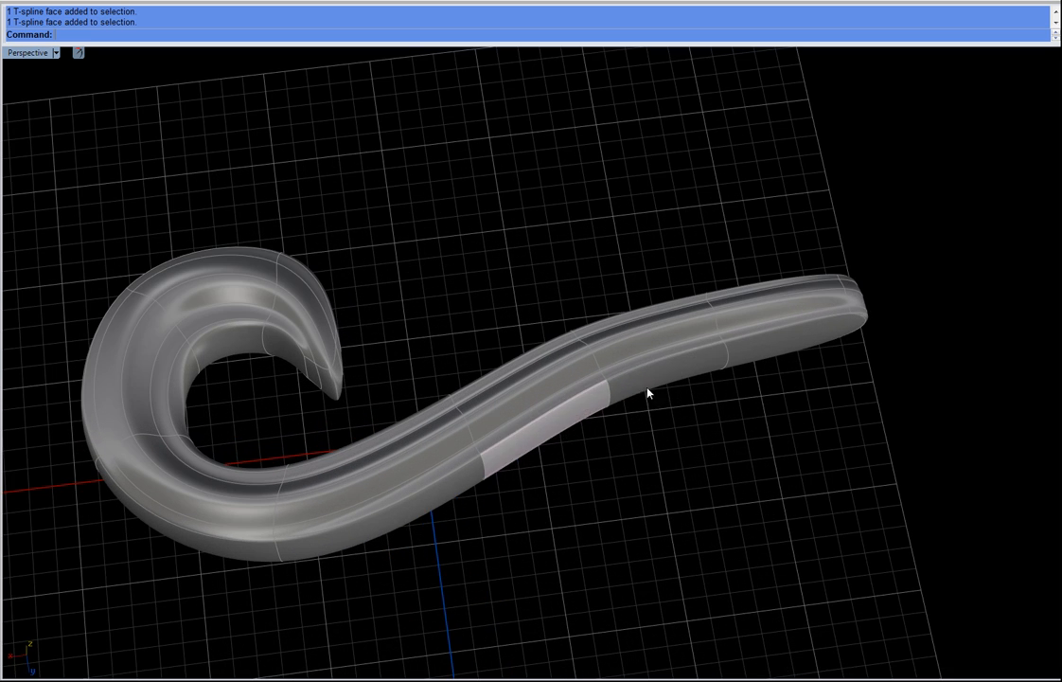
{"action": "left_click", "coordinate": [653, 384]}
{"action": "right_click_drag", "start_coordinate": [621, 457], "coordinate": [495, 517]}
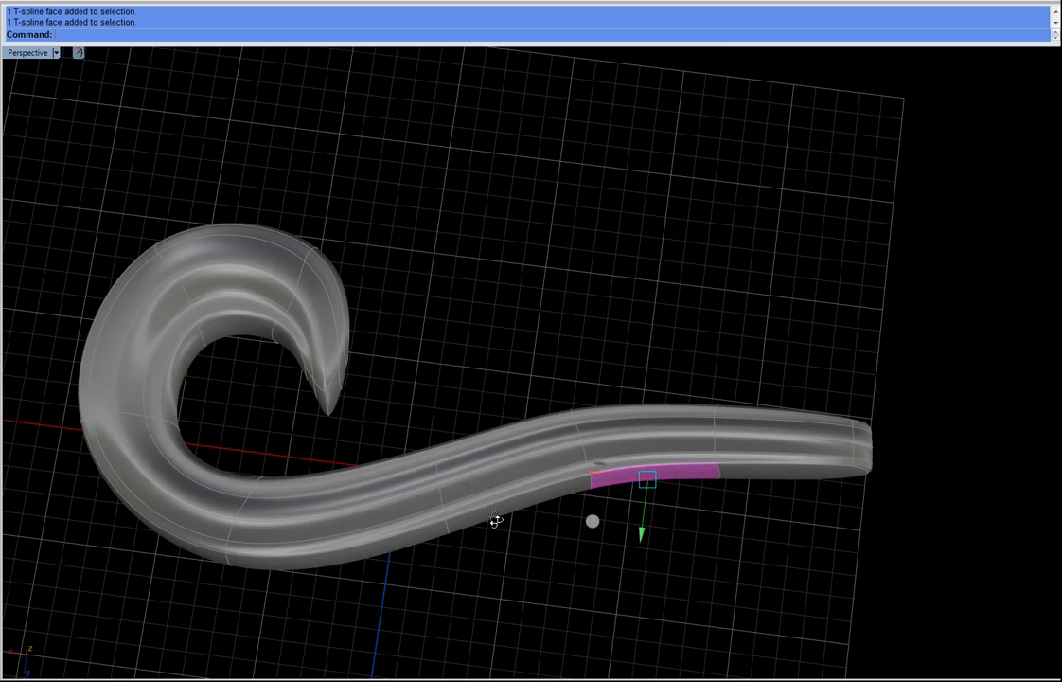
{"action": "right_click_drag", "start_coordinate": [519, 586], "coordinate": [514, 474]}
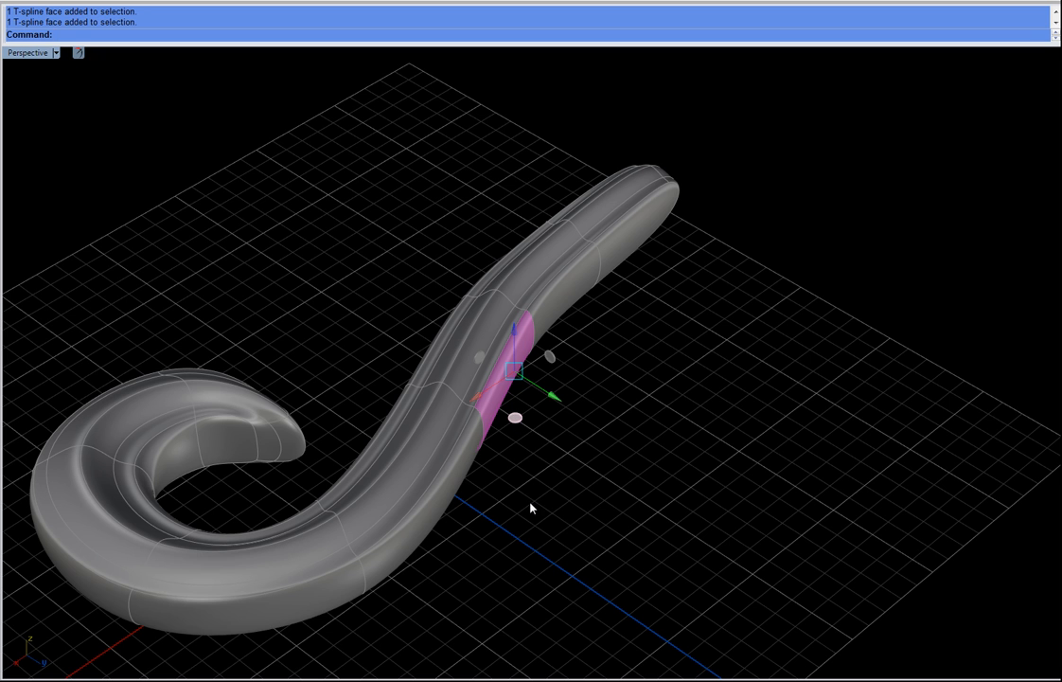
{"action": "left_click_drag", "start_coordinate": [515, 418], "coordinate": [528, 510]}
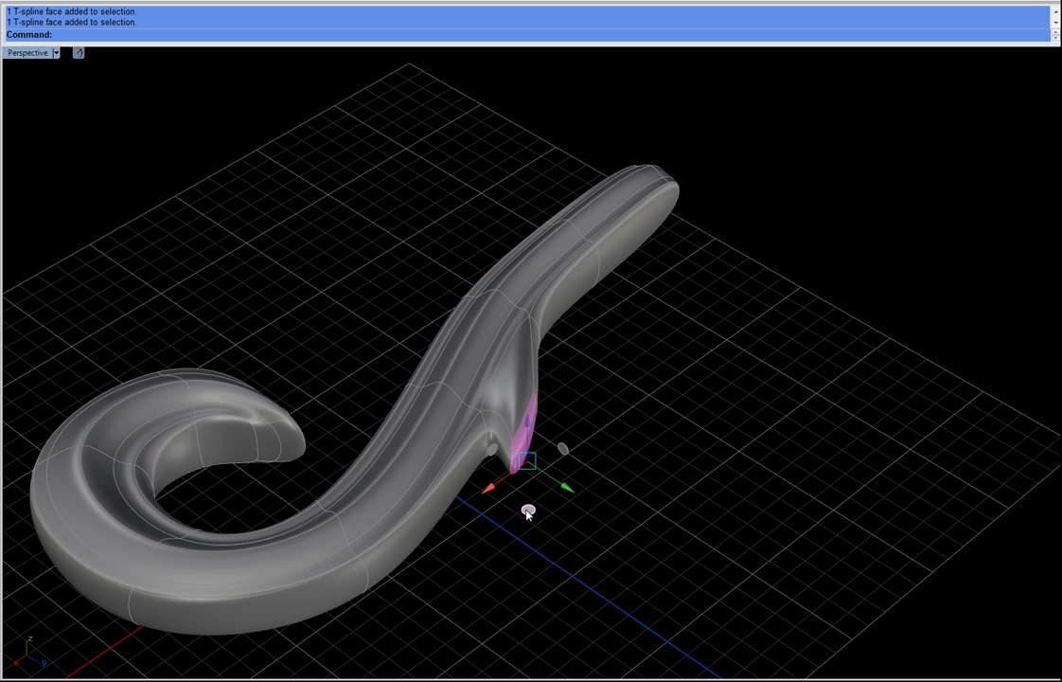
{"action": "left_click_drag", "start_coordinate": [606, 562], "coordinate": [629, 526]}
{"action": "left_click_drag", "start_coordinate": [716, 502], "coordinate": [716, 444]}
{"action": "right_click_drag", "start_coordinate": [782, 505], "coordinate": [574, 339]}
{"action": "scroll", "coordinate": [623, 423], "scroll_direction": "up", "scroll_amount": 3}
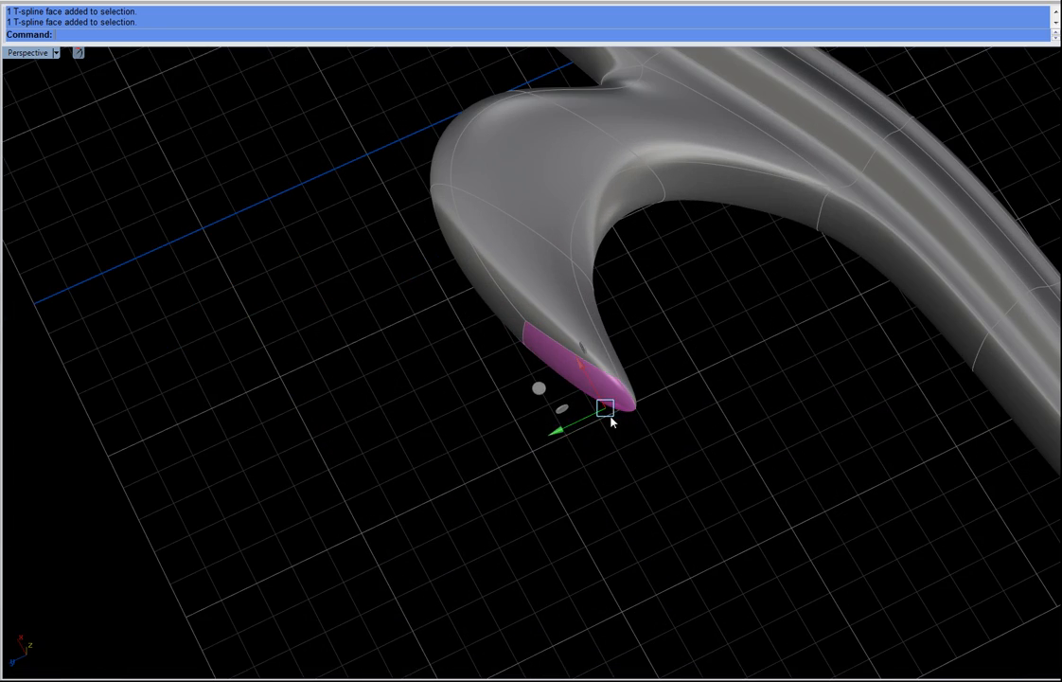
Step: Try to reshape the side branch's tip by rotating and moving its edges
{"action": "key", "text": "e"}
{"action": "left_click_drag", "start_coordinate": [545, 414], "coordinate": [597, 470]}
{"action": "left_click_drag", "start_coordinate": [402, 181], "coordinate": [498, 256]}
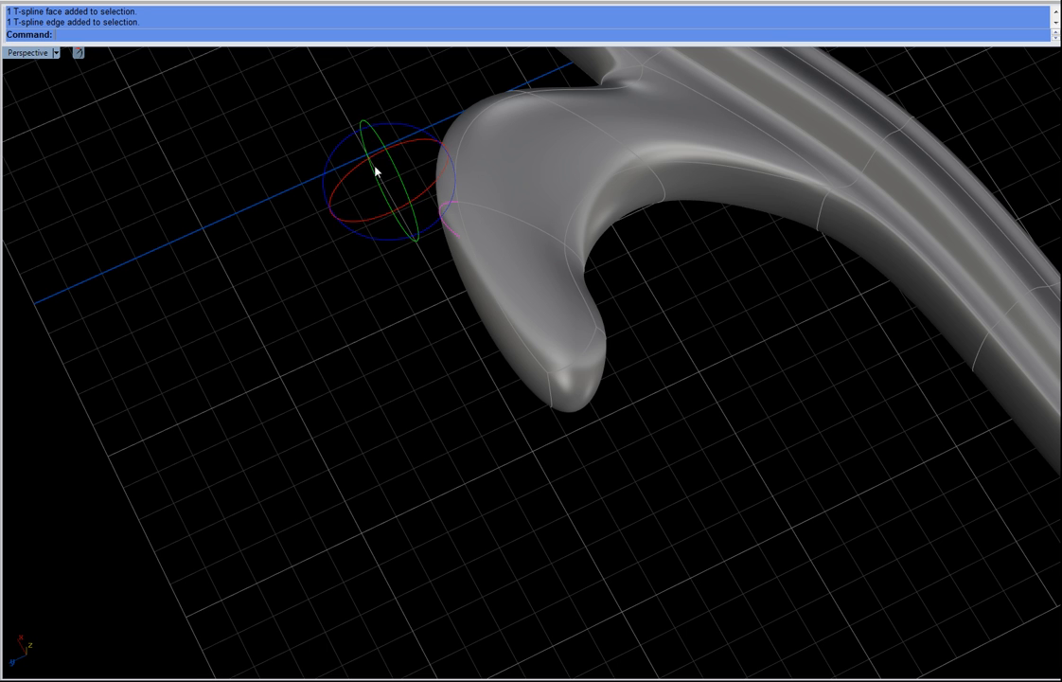
{"action": "left_click", "coordinate": [385, 182]}
{"action": "left_click_drag", "start_coordinate": [322, 162], "coordinate": [352, 284]}
{"action": "right_click_drag", "start_coordinate": [399, 402], "coordinate": [350, 380]}
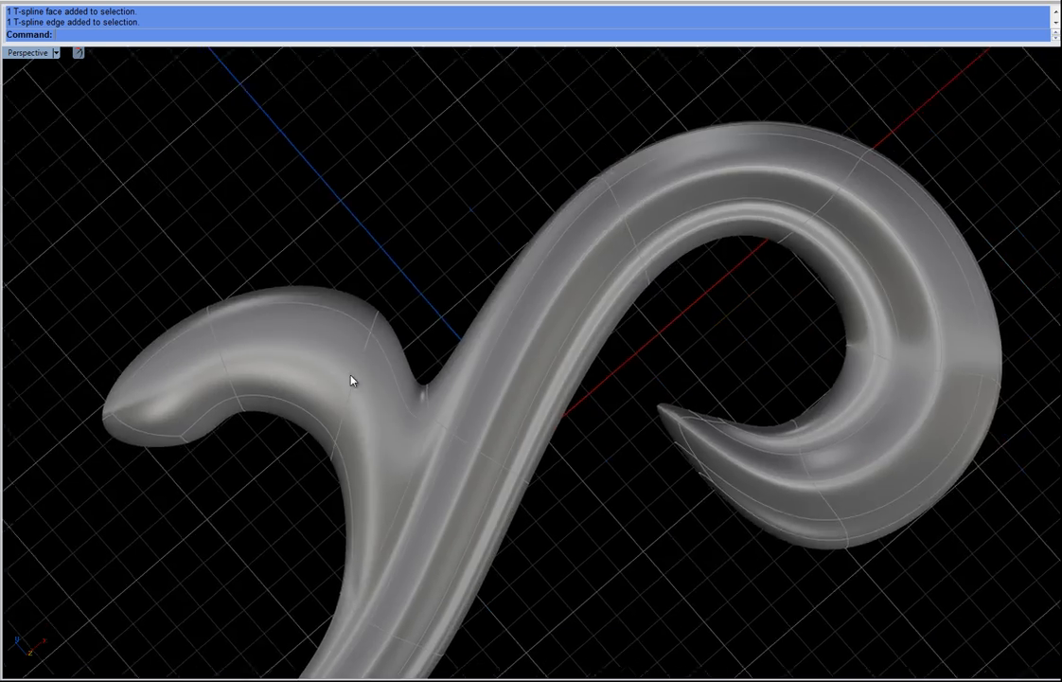
{"action": "scroll", "coordinate": [510, 510], "scroll_direction": "down", "scroll_amount": 3}
{"action": "right_click_drag", "start_coordinate": [510, 510], "coordinate": [382, 394]}
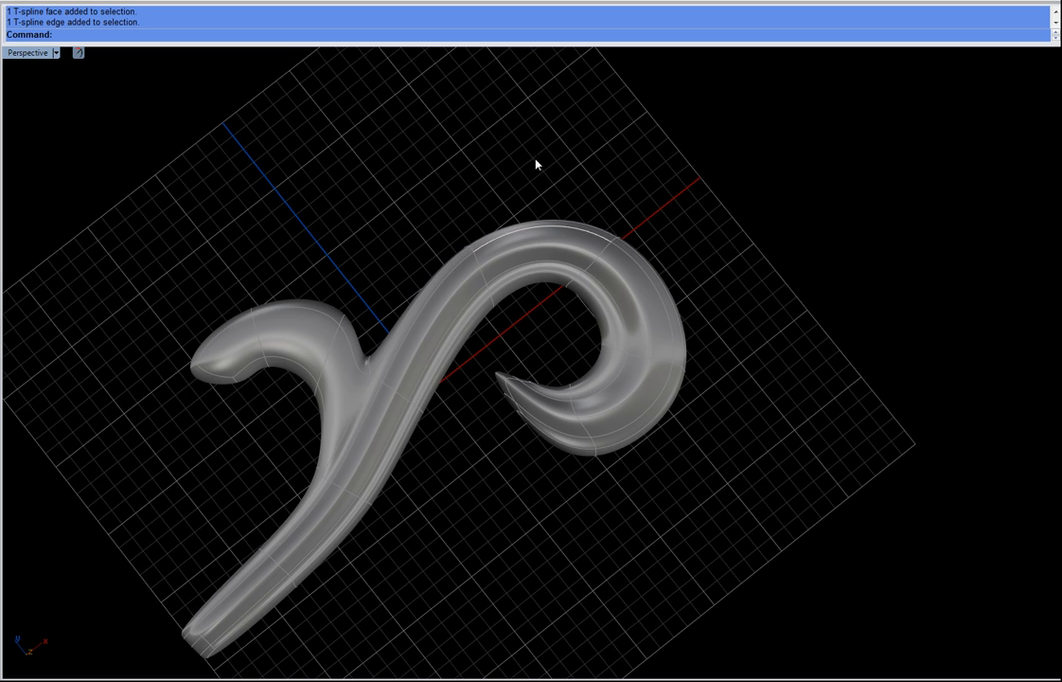
{"action": "right_click_drag", "start_coordinate": [340, 407], "coordinate": [348, 419]}
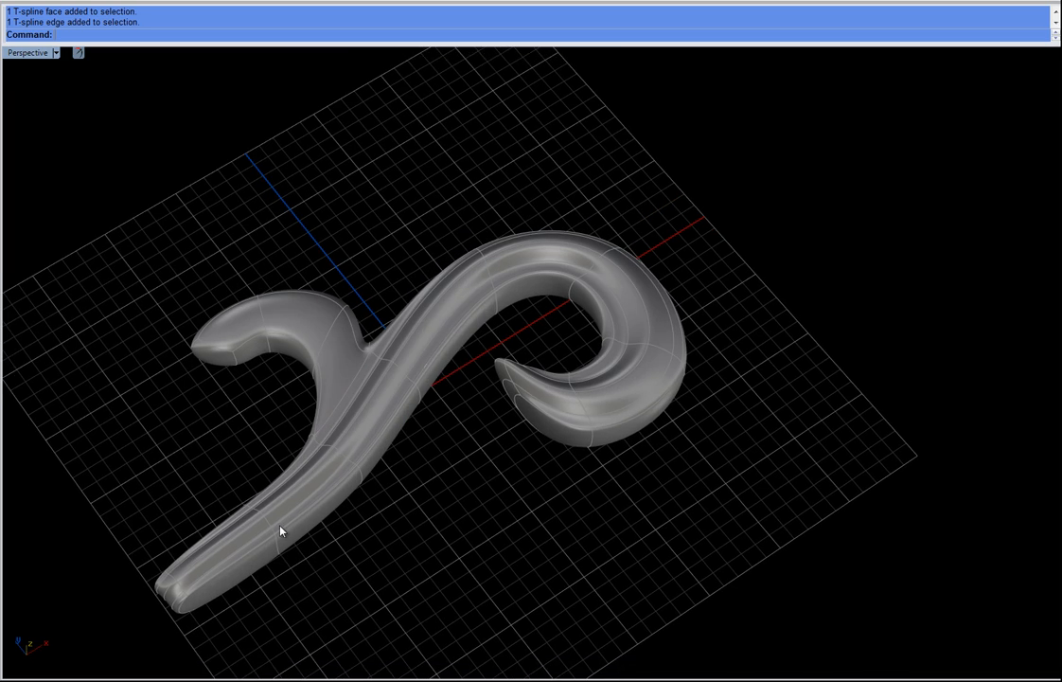
{"action": "right_click_drag", "start_coordinate": [374, 512], "coordinate": [339, 607]}
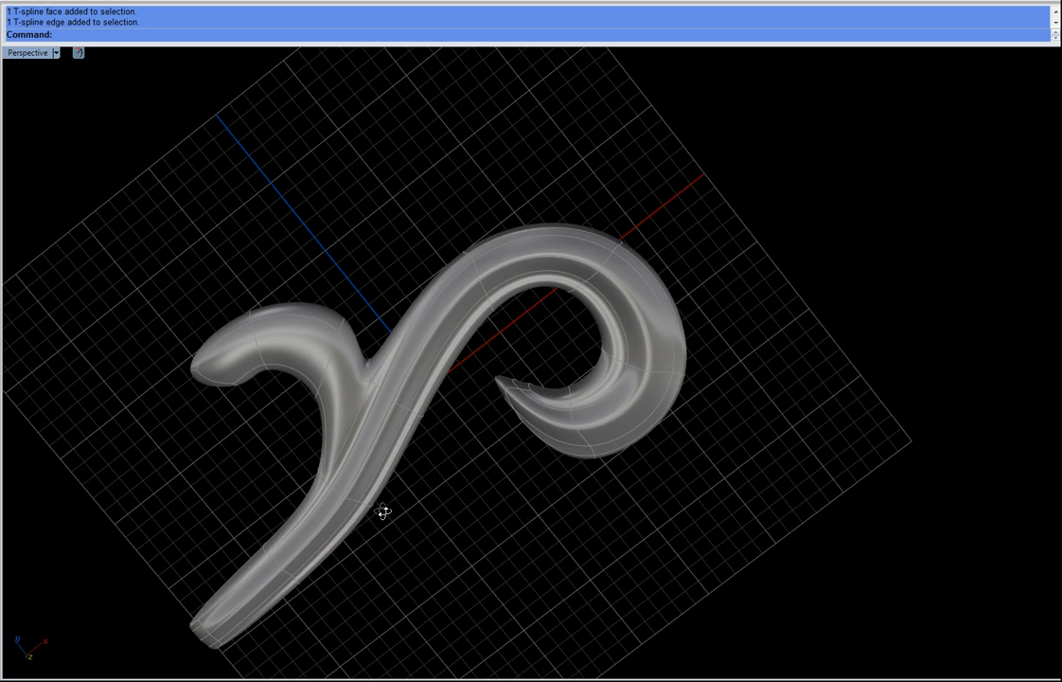
{"action": "right_click_drag", "start_coordinate": [385, 508], "coordinate": [327, 475]}
{"action": "scroll", "coordinate": [361, 275], "scroll_direction": "up", "scroll_amount": 3}
{"action": "right_click_drag", "start_coordinate": [361, 275], "coordinate": [347, 329]}
Step: Undo the side-branch edits
{"action": "key", "text": "ctrl+z"}
{"action": "key", "text": "ctrl+z"}
{"action": "key", "text": "ctrl+z"}
{"action": "key", "text": "ctrl+z"}
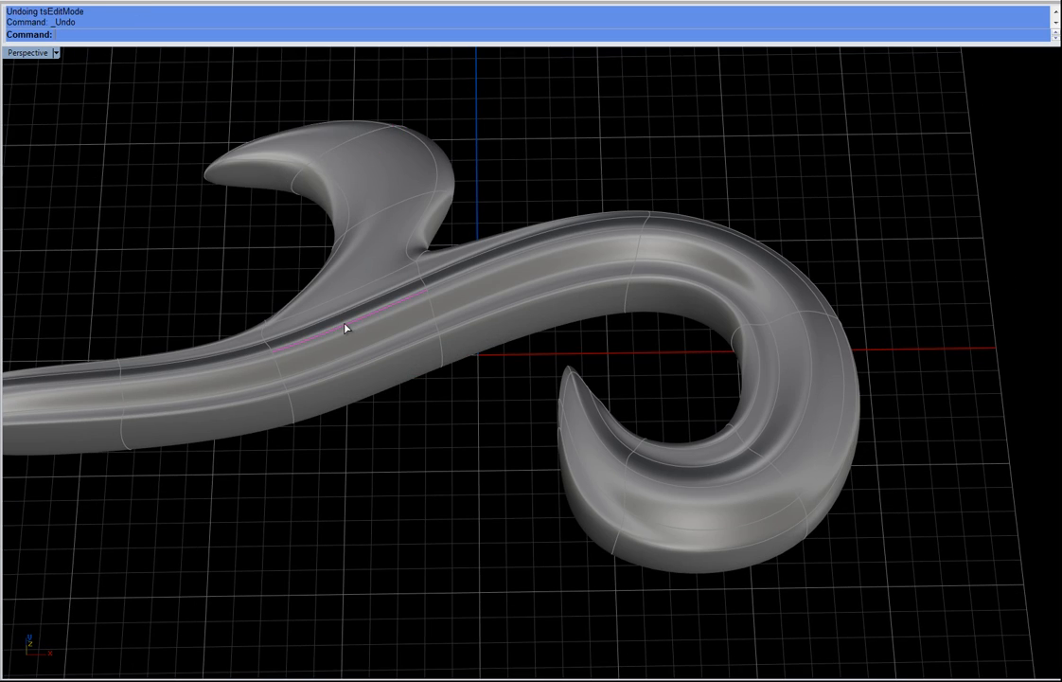
{"action": "key", "text": "ctrl+z"}
{"action": "key", "text": "ctrl+z"}
{"action": "key", "text": "ctrl+z"}
{"action": "key", "text": "ctrl+z"}
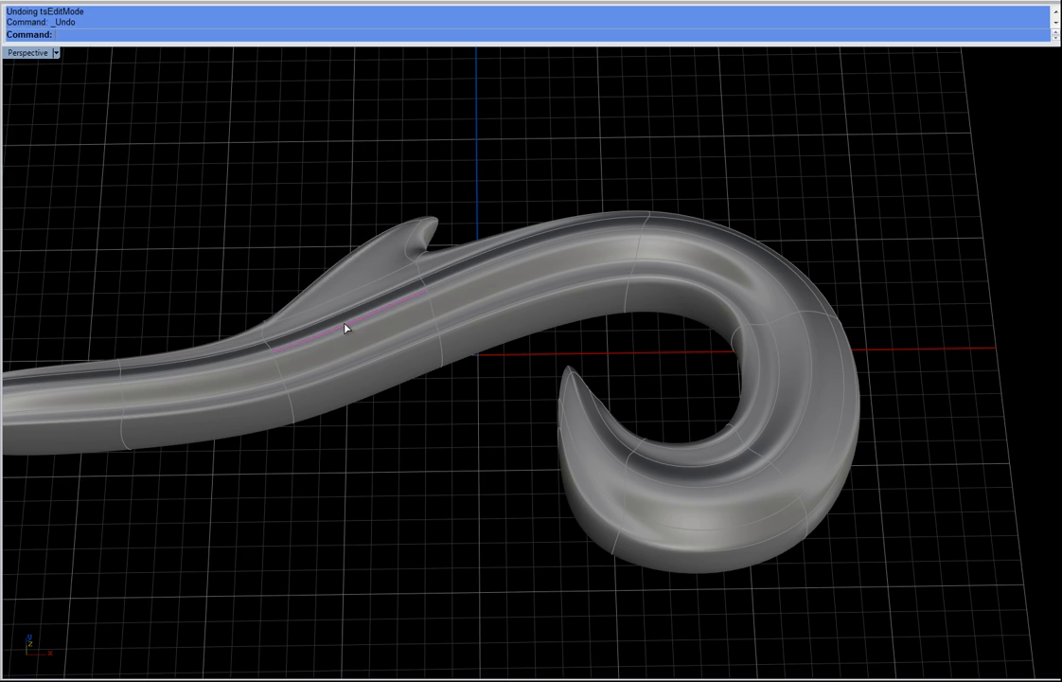
Step: Select faces and edges along the stem from a side view and move them to adjust its height
{"action": "right_click_drag", "start_coordinate": [395, 430], "coordinate": [324, 316]}
{"action": "scroll", "coordinate": [356, 396], "scroll_direction": "down", "scroll_amount": 3}
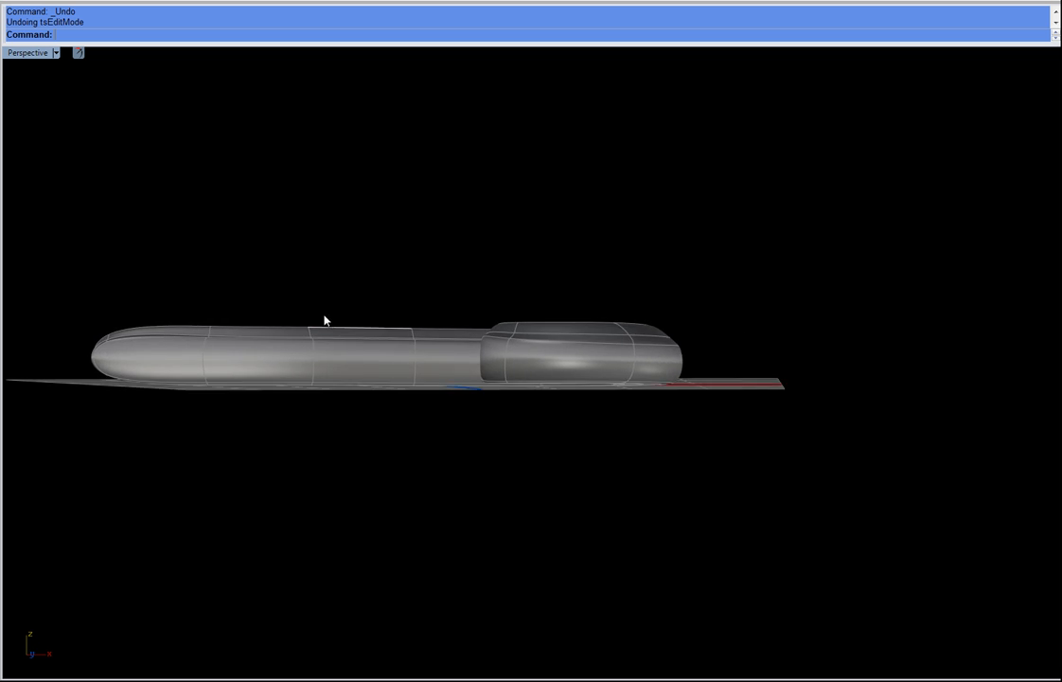
{"action": "scroll", "coordinate": [322, 316], "scroll_direction": "up", "scroll_amount": 4}
{"action": "right_click_drag", "start_coordinate": [157, 343], "coordinate": [547, 347], "text": "shift"}
{"action": "left_click_drag", "start_coordinate": [305, 286], "coordinate": [593, 377]}
{"action": "right_click_drag", "start_coordinate": [593, 377], "coordinate": [492, 429]}
{"action": "left_click_drag", "start_coordinate": [328, 287], "coordinate": [443, 391]}
{"action": "left_click", "coordinate": [633, 284]}
{"action": "left_click_drag", "start_coordinate": [357, 297], "coordinate": [439, 395]}
{"action": "mouse_move", "coordinate": [524, 288]}
{"action": "right_mouse_down"}
{"action": "mouse_move", "coordinate": [520, 308]}
{"action": "mouse_move", "coordinate": [512, 291]}
{"action": "right_mouse_up"}
{"action": "left_click_drag", "start_coordinate": [511, 288], "coordinate": [593, 385]}
{"action": "left_click_drag", "start_coordinate": [520, 225], "coordinate": [589, 351]}
{"action": "left_click_drag", "start_coordinate": [568, 284], "coordinate": [568, 275]}
{"action": "left_click", "coordinate": [370, 310]}
{"action": "left_click_drag", "start_coordinate": [370, 314], "coordinate": [454, 383]}
{"action": "left_click_drag", "start_coordinate": [375, 314], "coordinate": [376, 317]}
{"action": "left_click", "coordinate": [736, 327]}
{"action": "left_click_drag", "start_coordinate": [659, 292], "coordinate": [925, 382]}
{"action": "left_click_drag", "start_coordinate": [781, 278], "coordinate": [780, 268]}
{"action": "right_click_drag", "start_coordinate": [880, 333], "coordinate": [689, 448]}
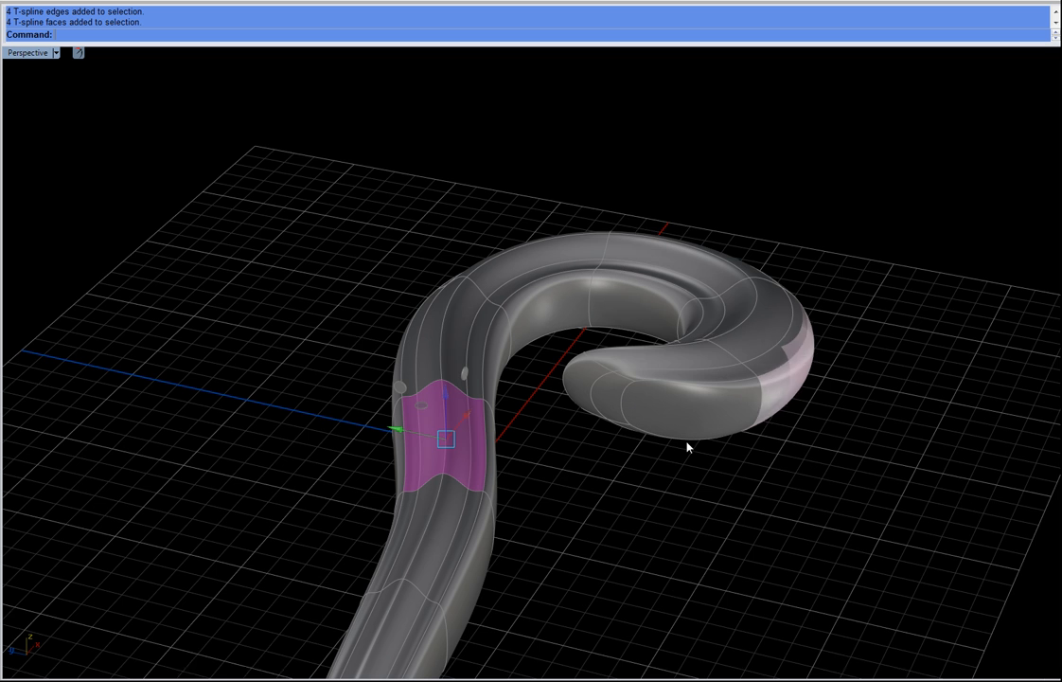
Step: Select the faces along the top of the curl's outer rim and raise them slightly
{"action": "left_click", "coordinate": [649, 249]}
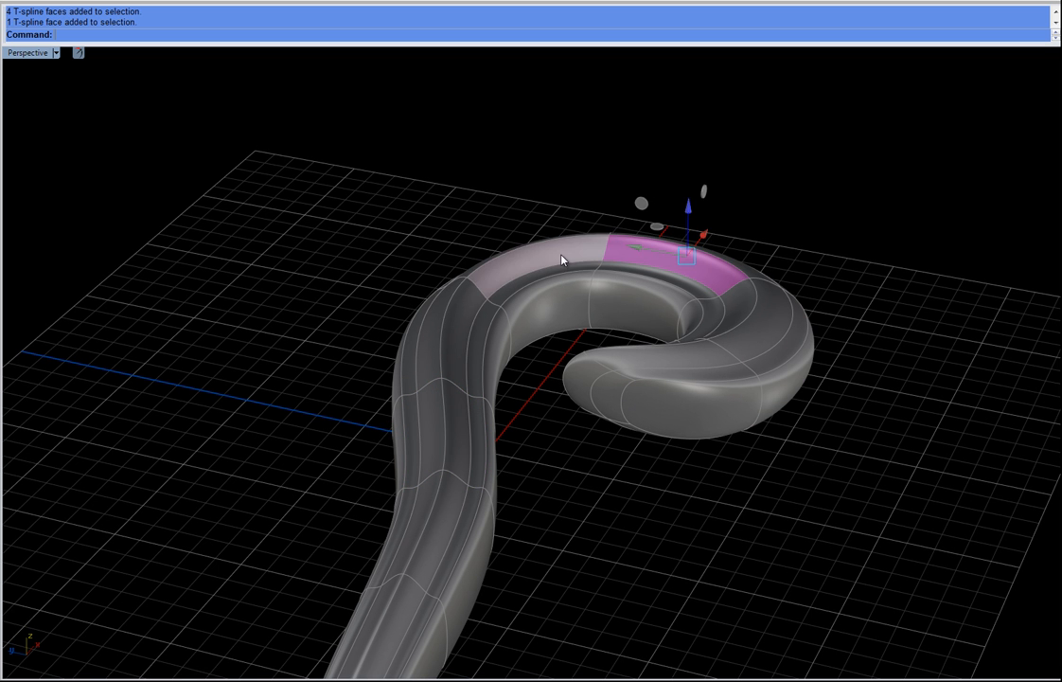
{"action": "left_click", "coordinate": [562, 260], "text": "shift"}
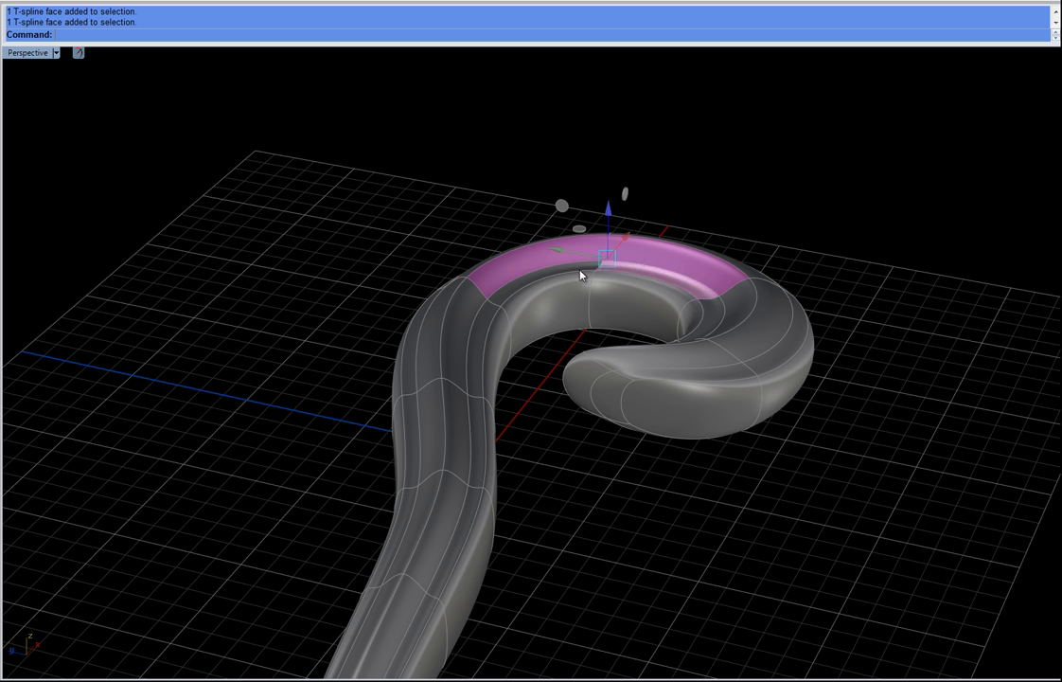
{"action": "right_click_drag", "start_coordinate": [917, 295], "coordinate": [634, 364]}
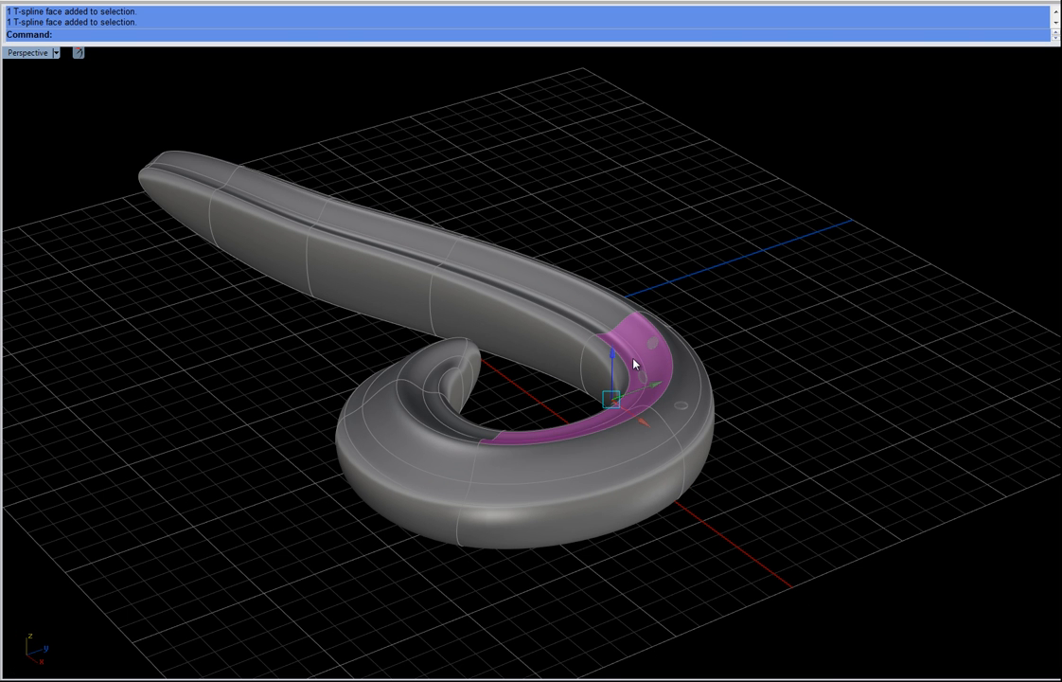
{"action": "left_click", "coordinate": [564, 455], "text": "shift"}
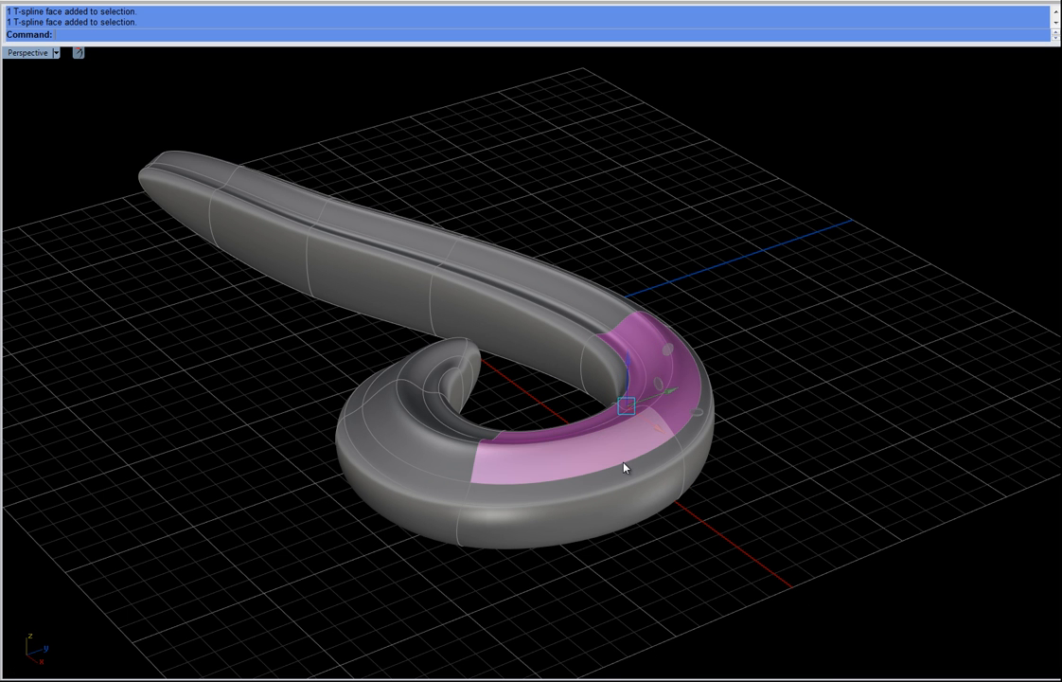
{"action": "left_click", "coordinate": [687, 441], "text": "shift"}
{"action": "right_click_drag", "start_coordinate": [688, 441], "coordinate": [741, 325]}
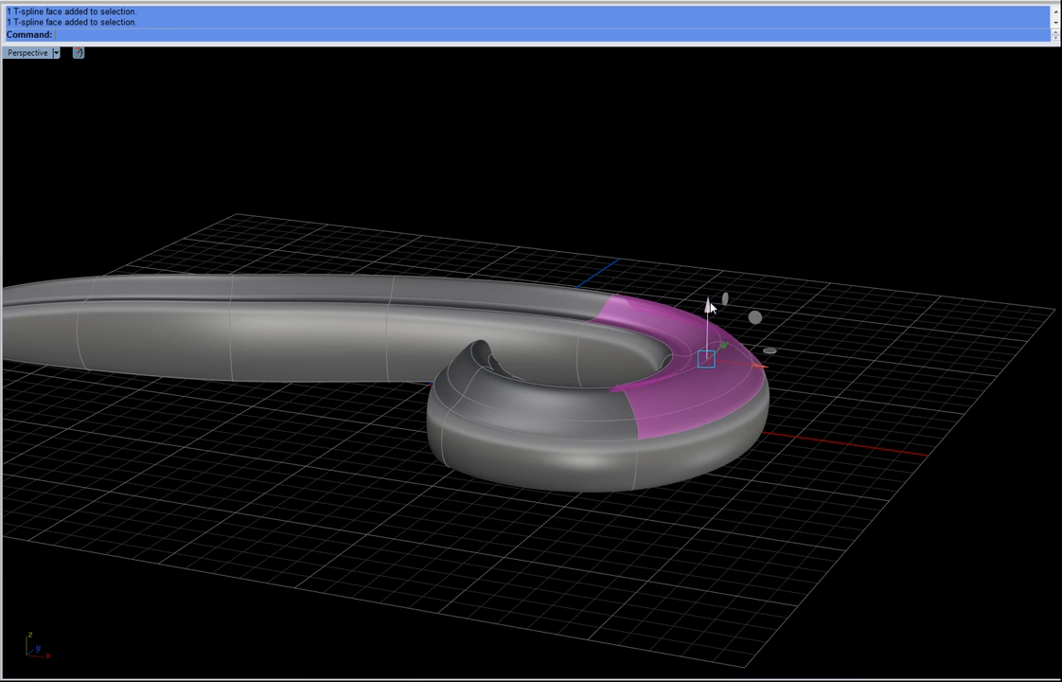
{"action": "left_click_drag", "start_coordinate": [697, 294], "coordinate": [694, 274]}
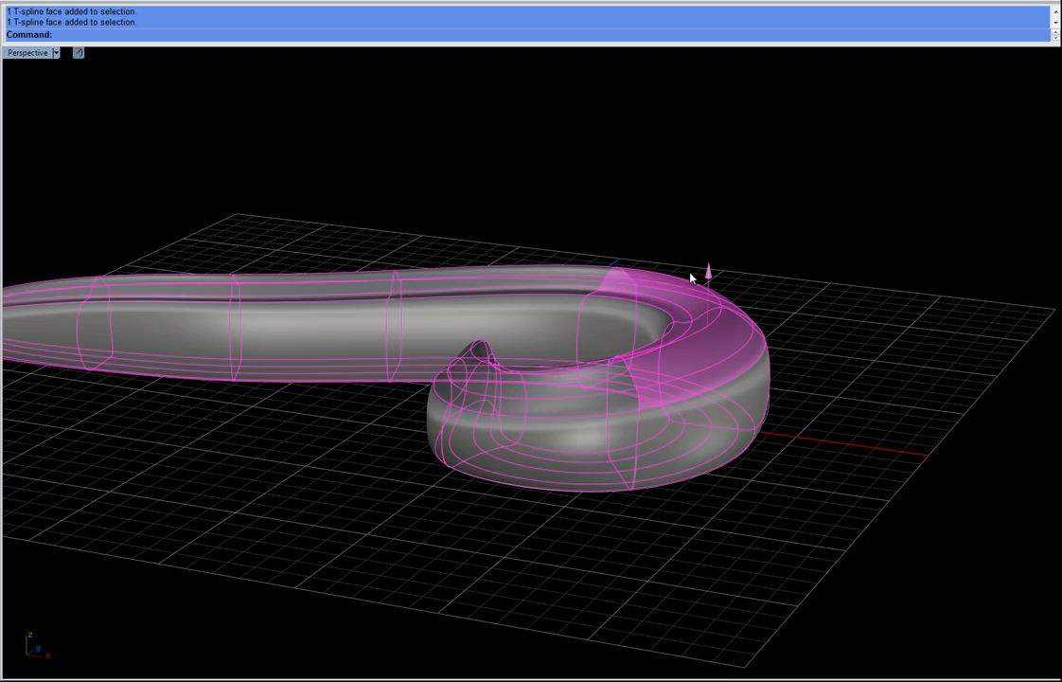
Step: Select a face on the curl's inner wall and move it to reshape the inner curve
{"action": "left_click", "coordinate": [562, 489]}
{"action": "right_click_drag", "start_coordinate": [568, 483], "coordinate": [427, 428]}
{"action": "left_click", "coordinate": [441, 320]}
{"action": "left_click", "coordinate": [514, 361]}
{"action": "right_click_drag", "start_coordinate": [530, 384], "coordinate": [549, 396]}
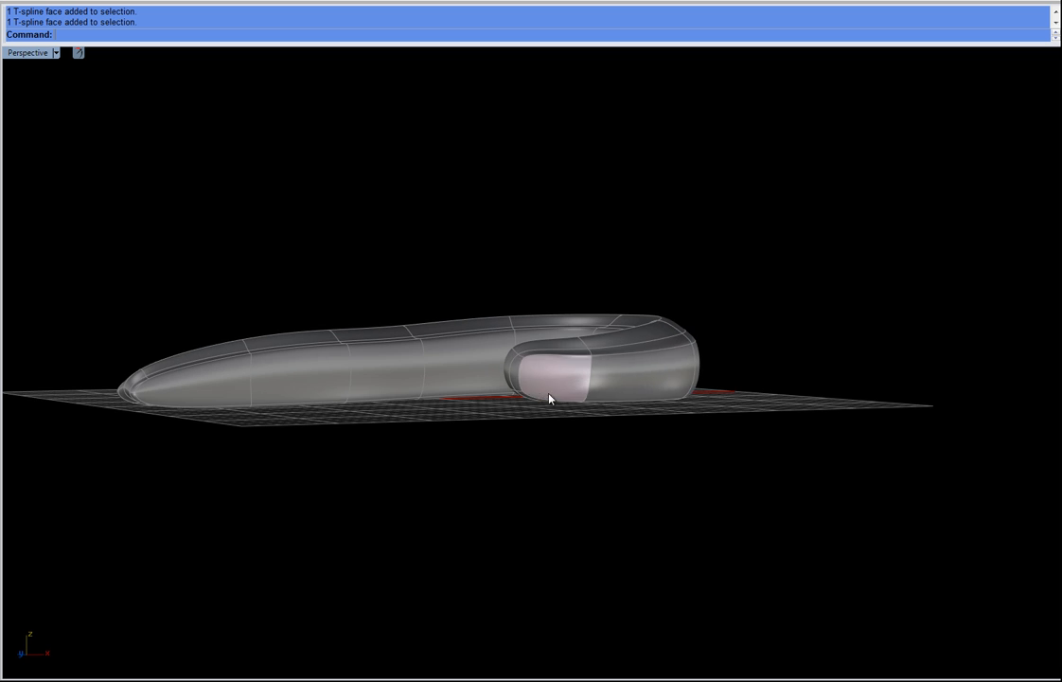
{"action": "scroll", "coordinate": [519, 351], "scroll_direction": "up", "scroll_amount": 8}
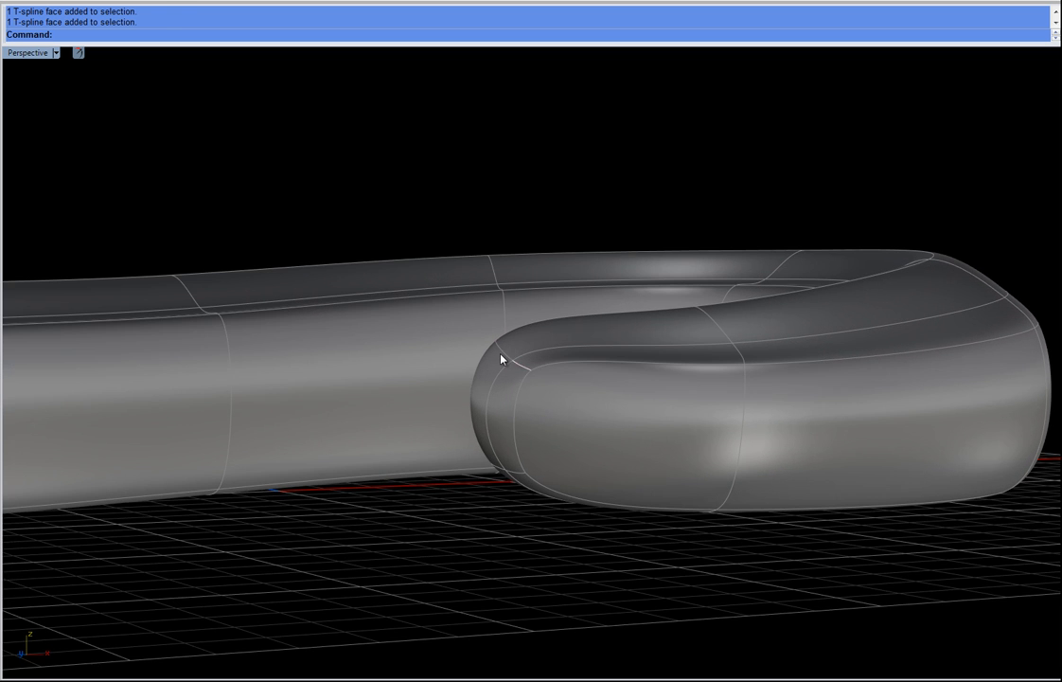
{"action": "left_click", "coordinate": [502, 358]}
{"action": "right_click_drag", "start_coordinate": [505, 351], "coordinate": [655, 419]}
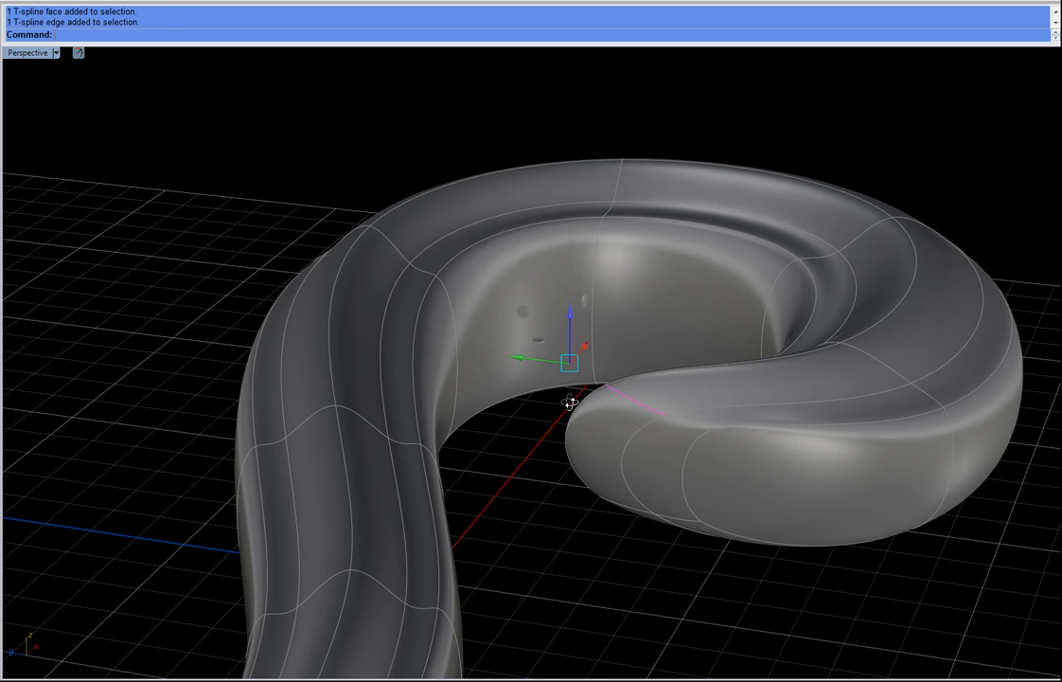
{"action": "right_click_drag", "start_coordinate": [570, 403], "coordinate": [521, 303]}
{"action": "left_click_drag", "start_coordinate": [489, 277], "coordinate": [427, 600]}
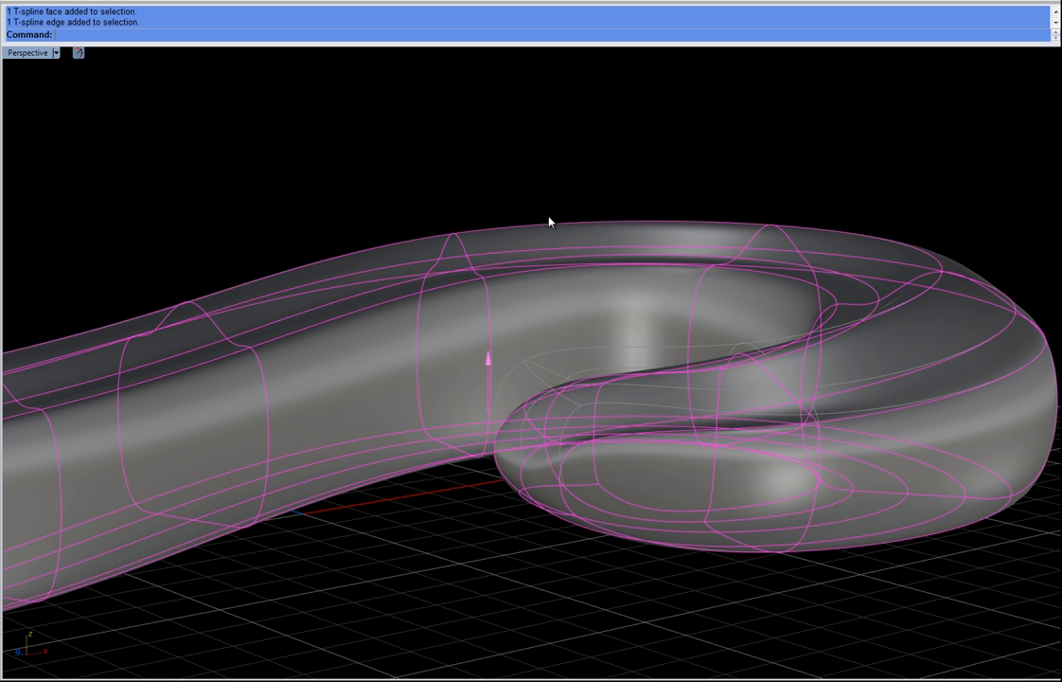
{"action": "scroll", "coordinate": [550, 223], "scroll_direction": "down", "scroll_amount": 8}
{"action": "left_click", "coordinate": [566, 380]}
{"action": "right_click_drag", "start_coordinate": [567, 379], "coordinate": [511, 348]}
{"action": "right_click_drag", "start_coordinate": [499, 342], "coordinate": [300, 306]}
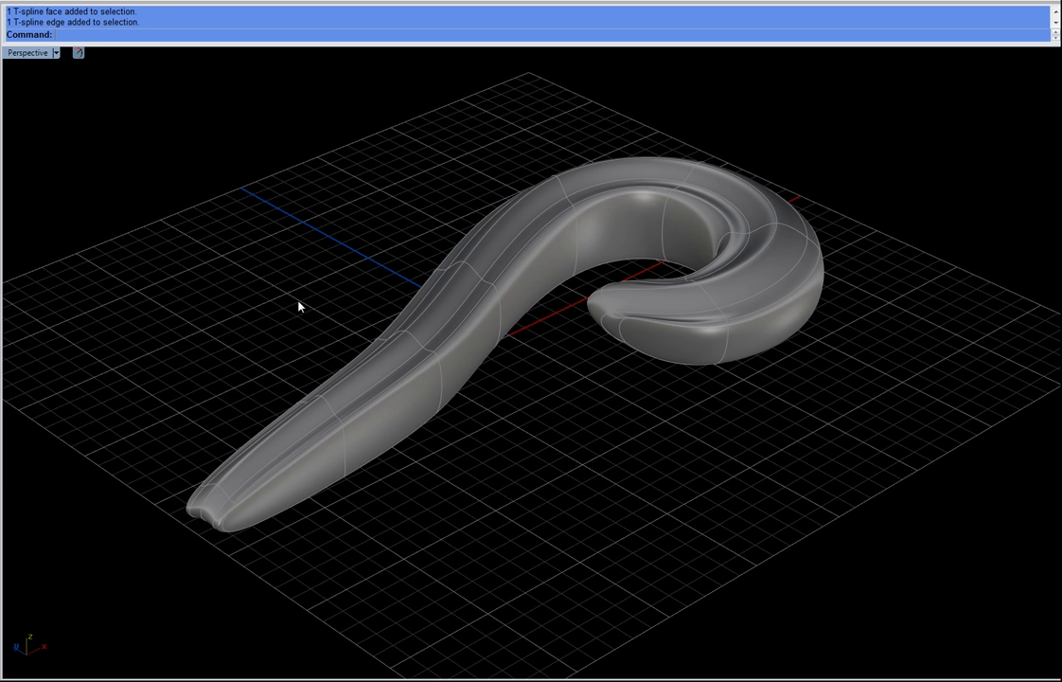
Step: Select the scroll body and make its T-spline uniform
{"action": "left_click", "coordinate": [385, 361]}
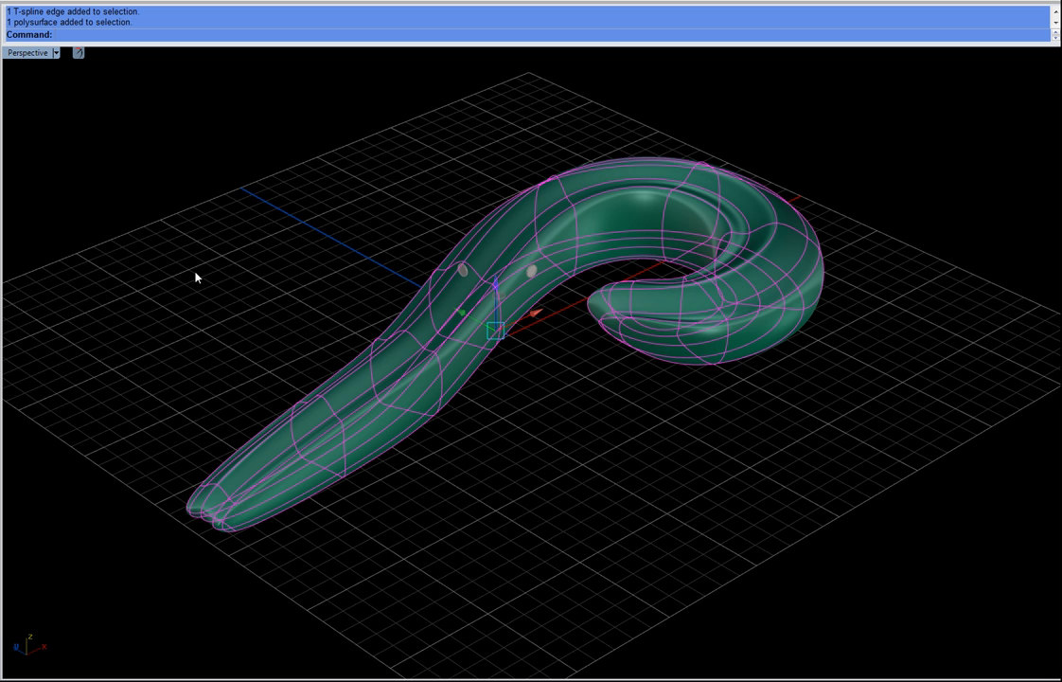
{"action": "left_click", "coordinate": [196, 277]}
{"action": "left_click", "coordinate": [322, 385]}
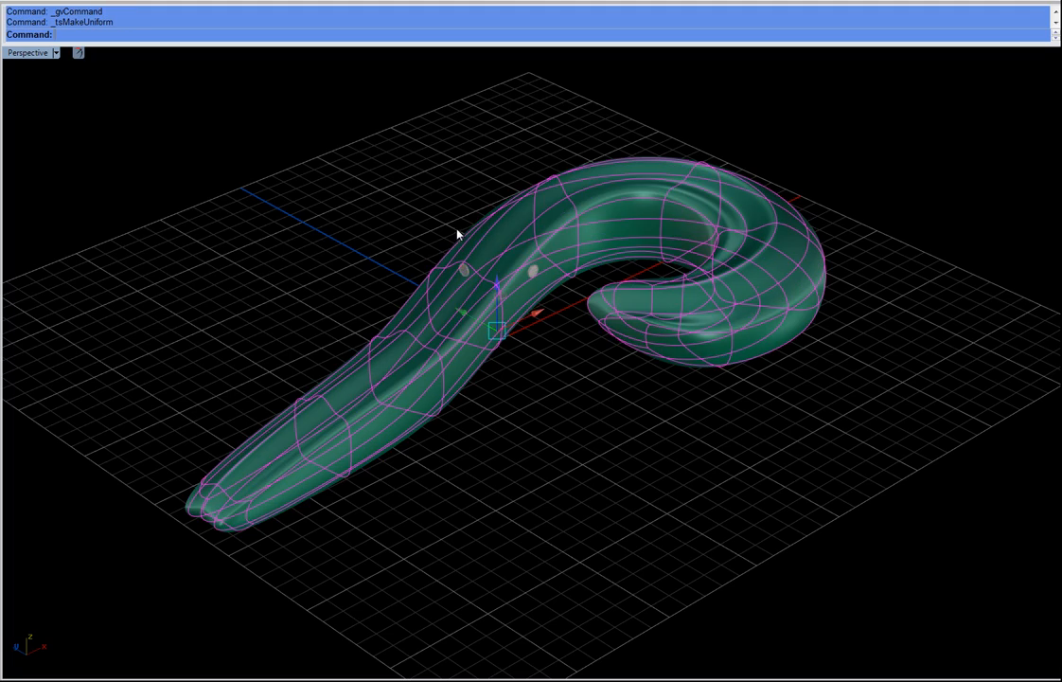
Step: Select edges under the curl's tip and move them to round its underside
{"action": "left_click", "coordinate": [301, 212]}
{"action": "right_click_drag", "start_coordinate": [301, 212], "coordinate": [583, 392]}
{"action": "scroll", "coordinate": [470, 485], "scroll_direction": "up", "scroll_amount": 8}
{"action": "right_click_drag", "start_coordinate": [470, 486], "coordinate": [669, 409]}
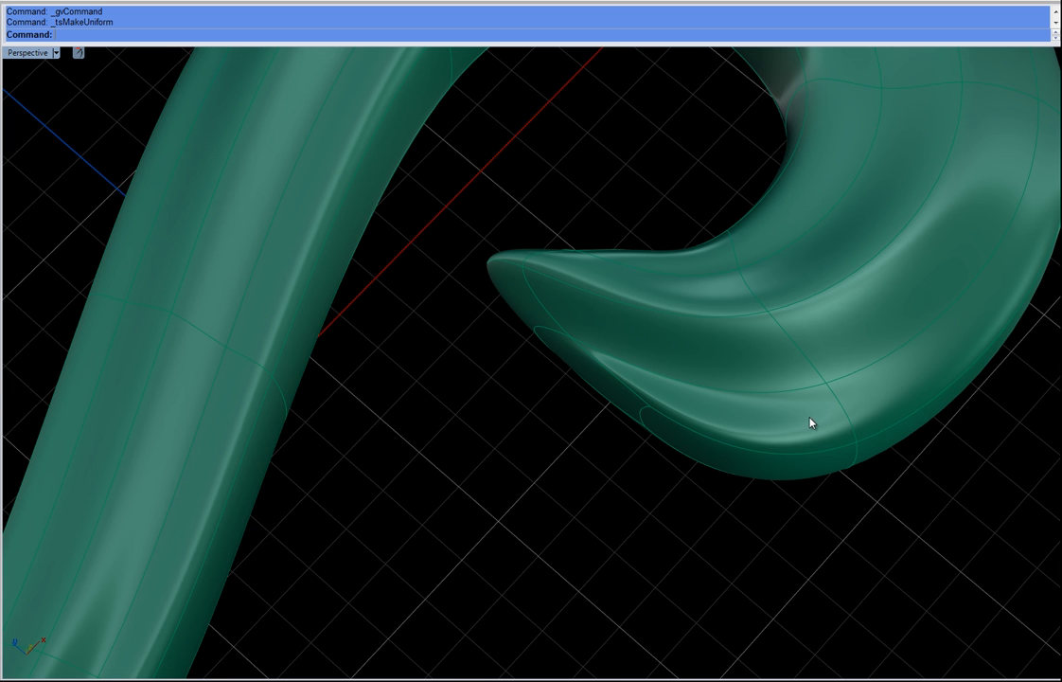
{"action": "left_click_drag", "start_coordinate": [791, 356], "coordinate": [901, 550]}
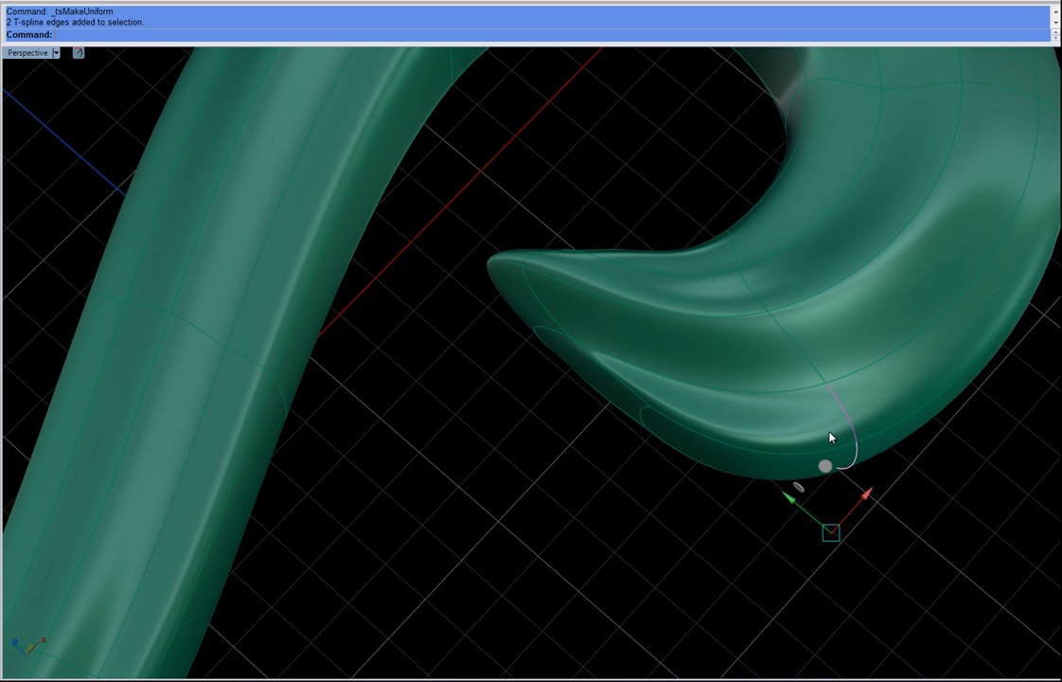
{"action": "left_click_drag", "start_coordinate": [824, 464], "coordinate": [823, 388]}
{"action": "left_click_drag", "start_coordinate": [493, 308], "coordinate": [689, 486]}
{"action": "left_click_drag", "start_coordinate": [560, 291], "coordinate": [547, 294]}
{"action": "left_click", "coordinate": [463, 593]}
{"action": "right_click_drag", "start_coordinate": [545, 361], "coordinate": [681, 462]}
{"action": "left_click", "coordinate": [664, 449]}
{"action": "left_click_drag", "start_coordinate": [751, 423], "coordinate": [633, 621]}
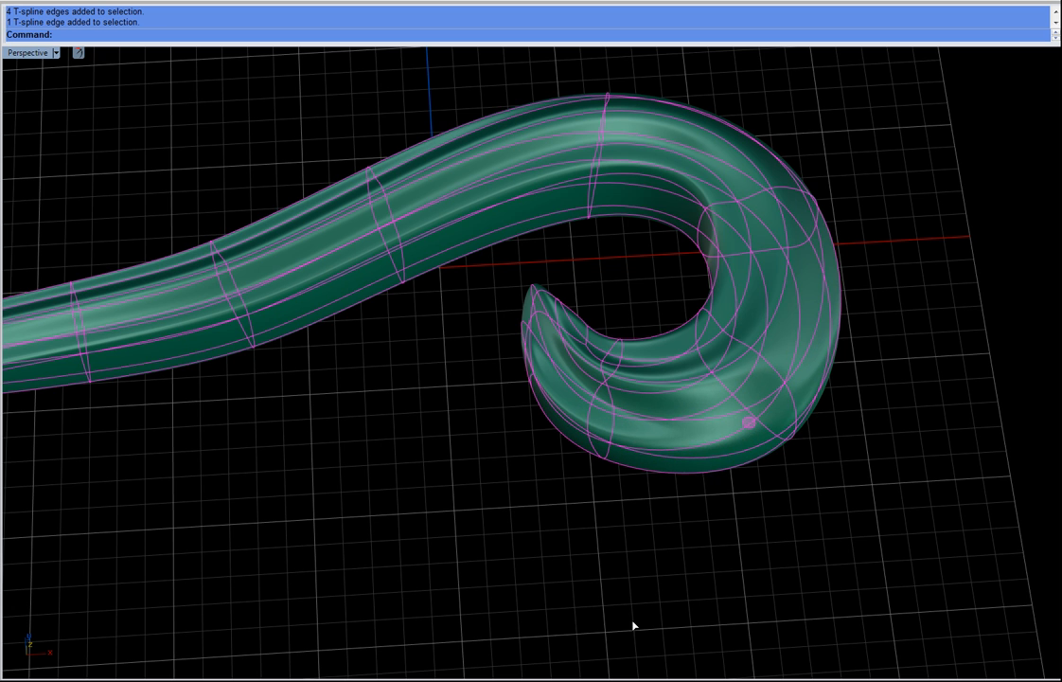
Step: Switch to a gold rendered display and orbit around the scroll element to review it
{"action": "right_click_drag", "start_coordinate": [505, 451], "coordinate": [98, 308]}
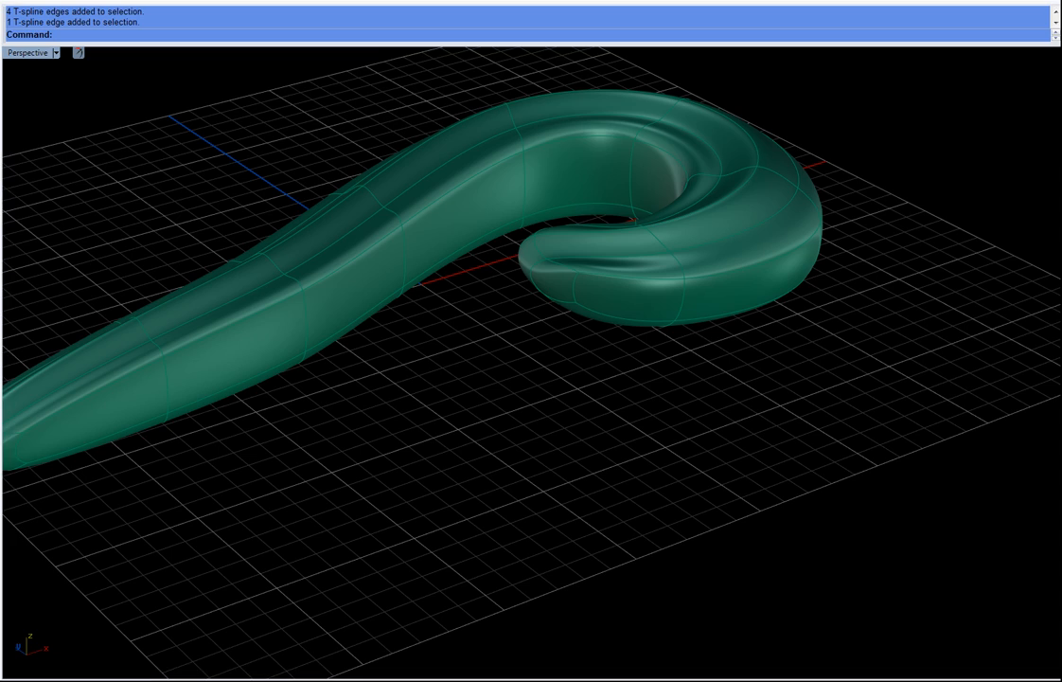
{"action": "left_click", "coordinate": [75, 240]}
{"action": "right_click_drag", "start_coordinate": [639, 348], "coordinate": [678, 355]}
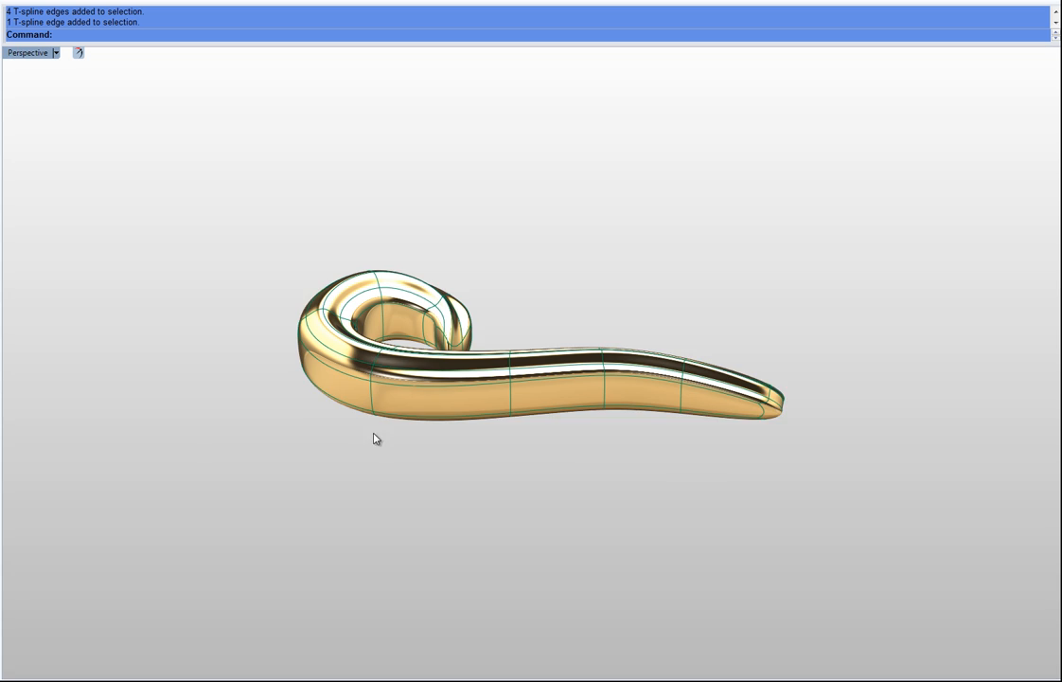
{"action": "right_click_drag", "start_coordinate": [454, 424], "coordinate": [437, 479]}
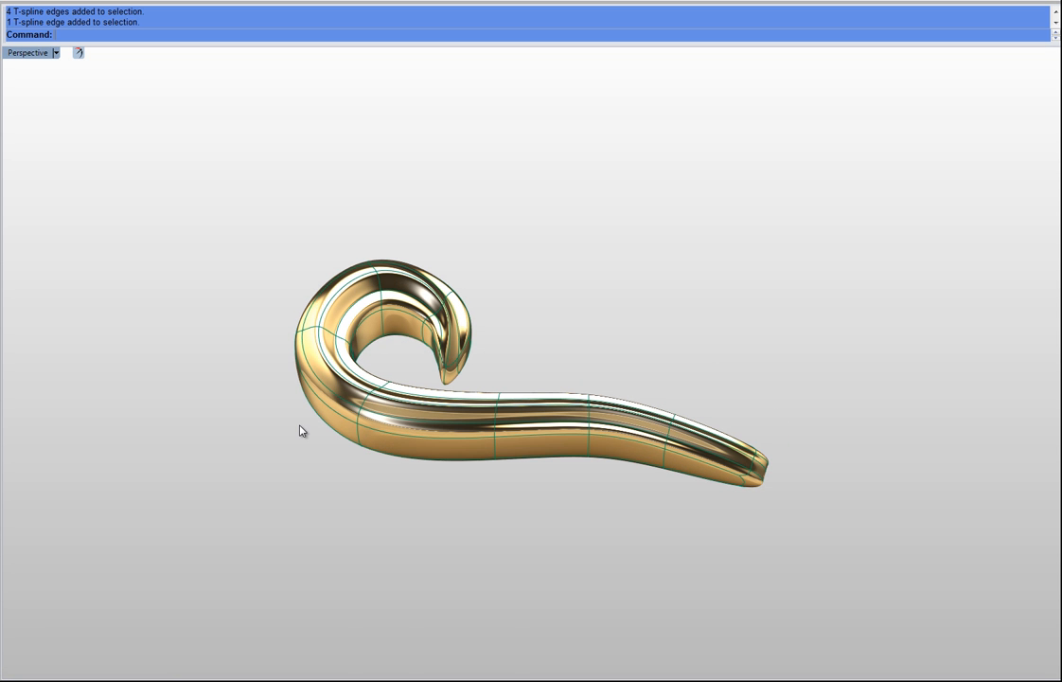
{"action": "right_click_drag", "start_coordinate": [294, 429], "coordinate": [579, 455]}
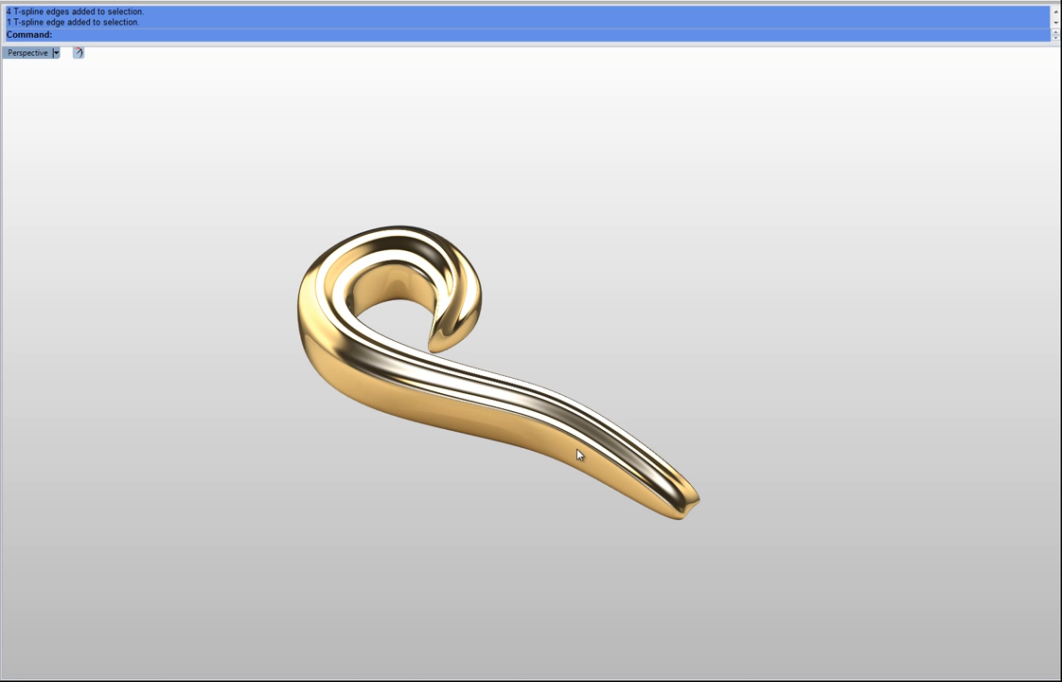